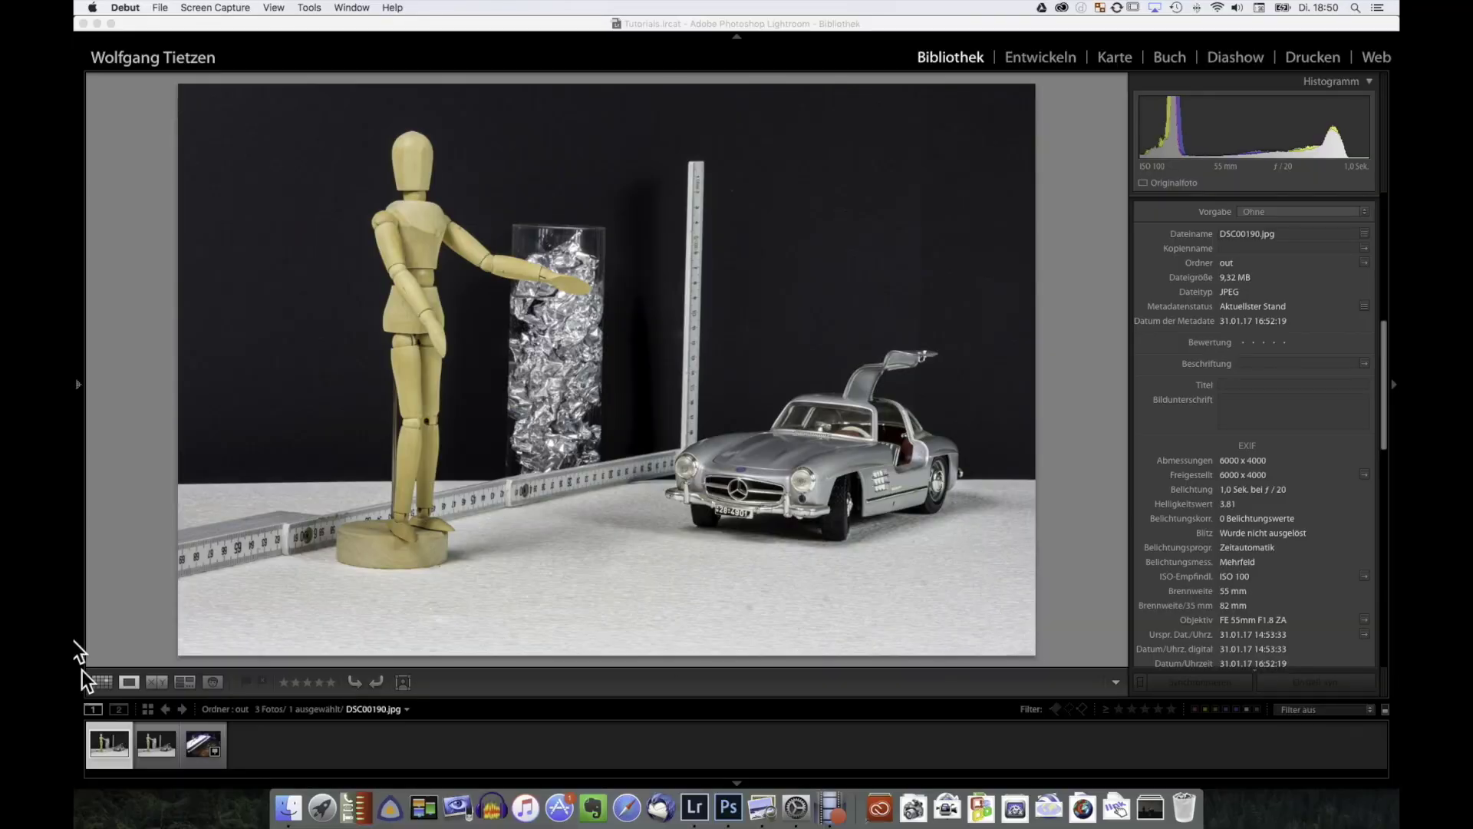
Step: Preview the setup photo 4k-Video-Frame.jpg, then show DSC00190.jpg with its Loupe info overlay
{"action": "left_click", "coordinate": [214, 743]}
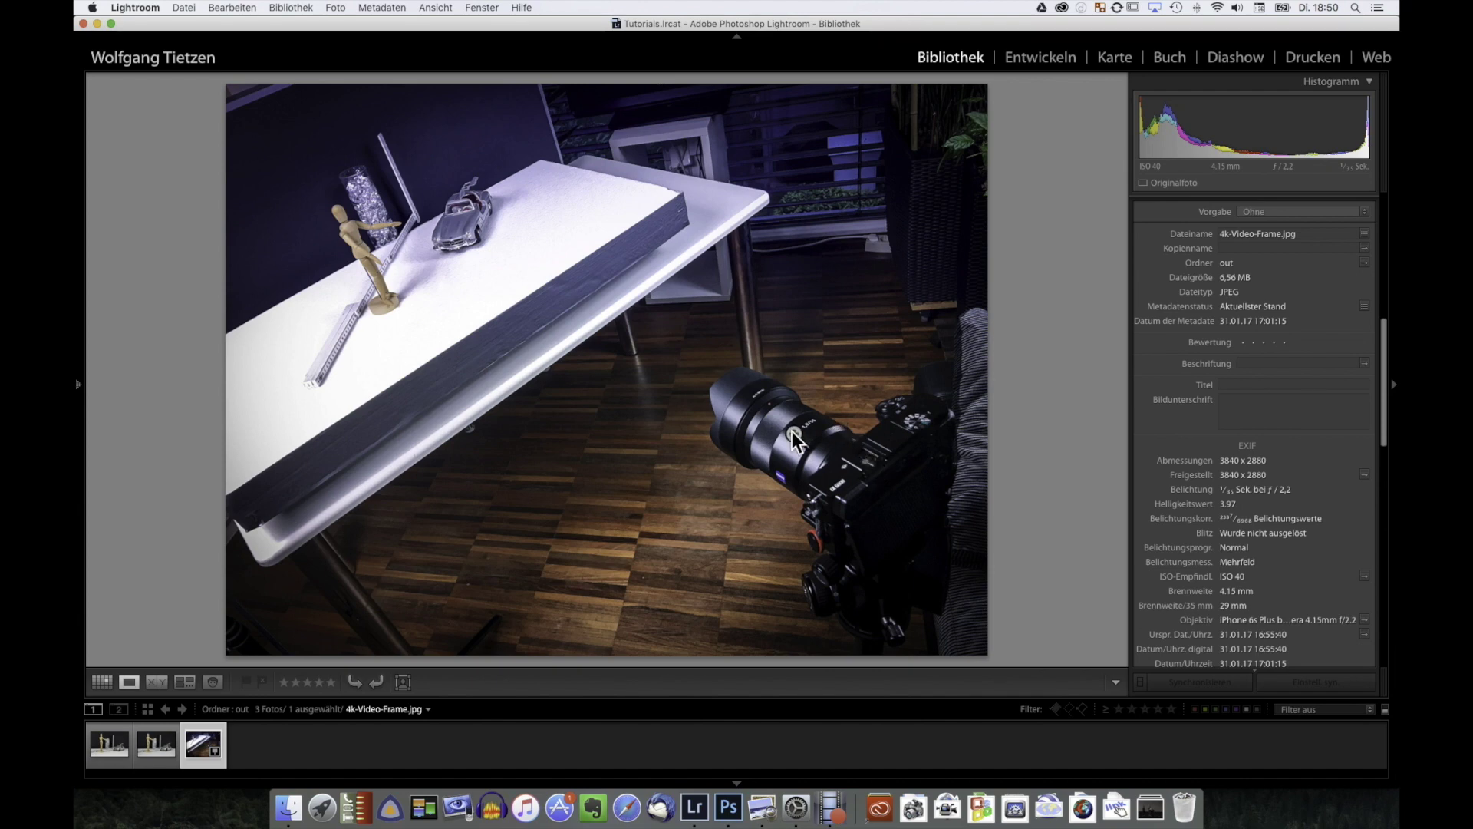
{"action": "left_click", "coordinate": [113, 741]}
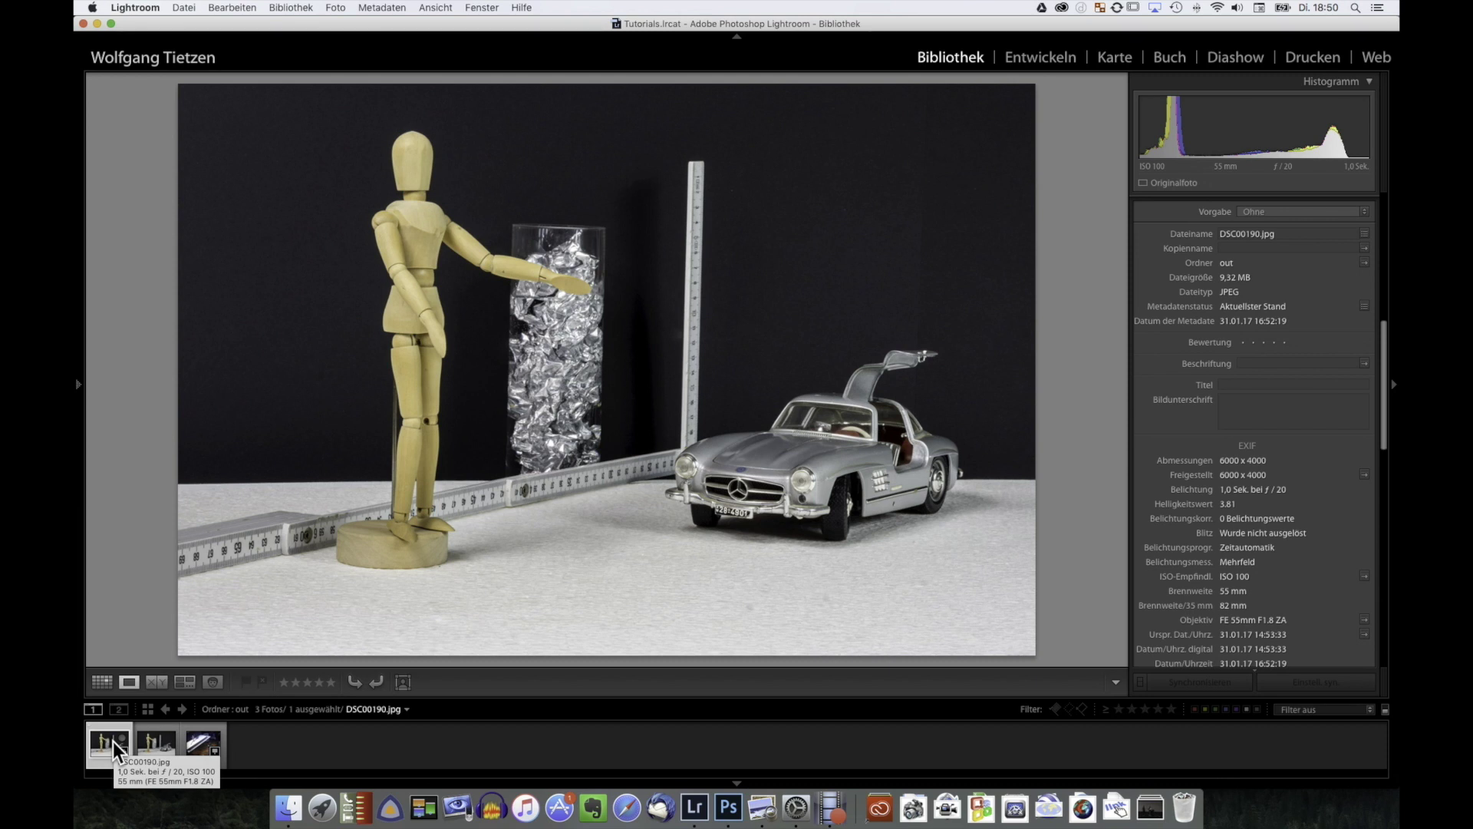
{"action": "key", "text": "i"}
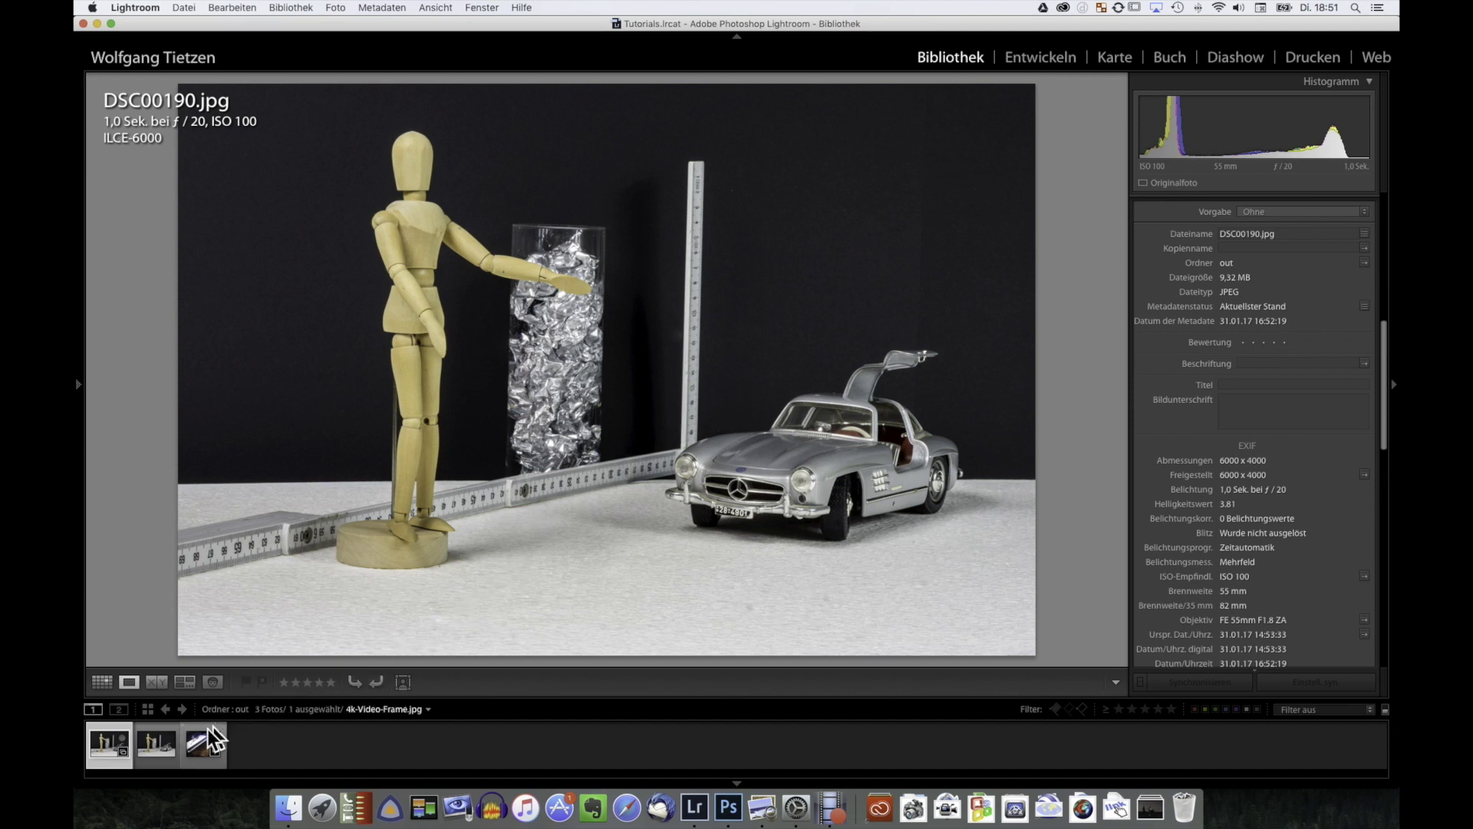
Step: Display DSC00191.jpg, the shallow-focus shot at 1/125 s, f/1.8, ISO 100
{"action": "left_click", "coordinate": [152, 743]}
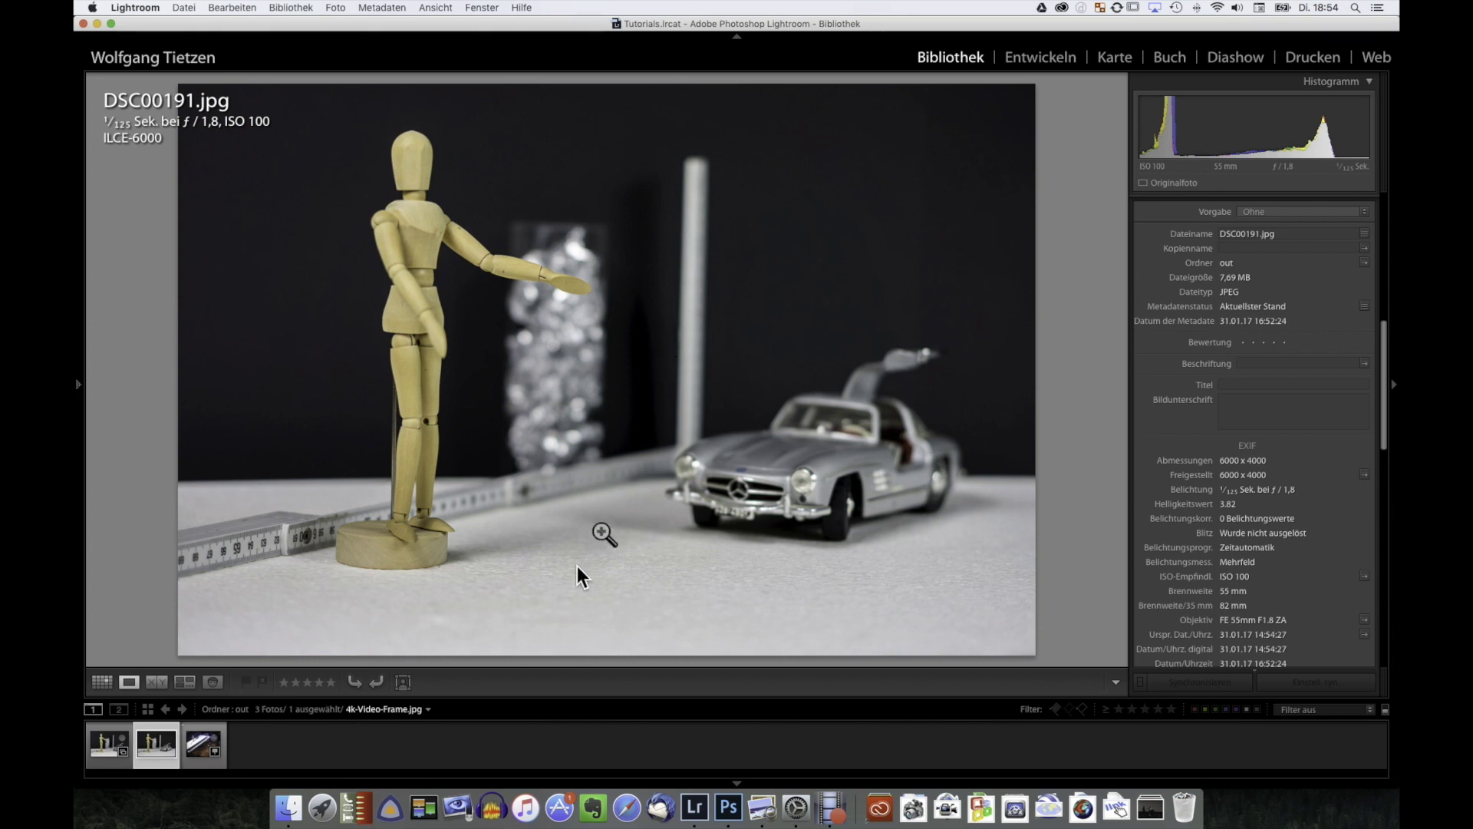
Step: Return to DSC00190.jpg, the ILCE-6000 shot at f/20, 1.0 s, ISO 100
{"action": "left_click", "coordinate": [113, 748]}
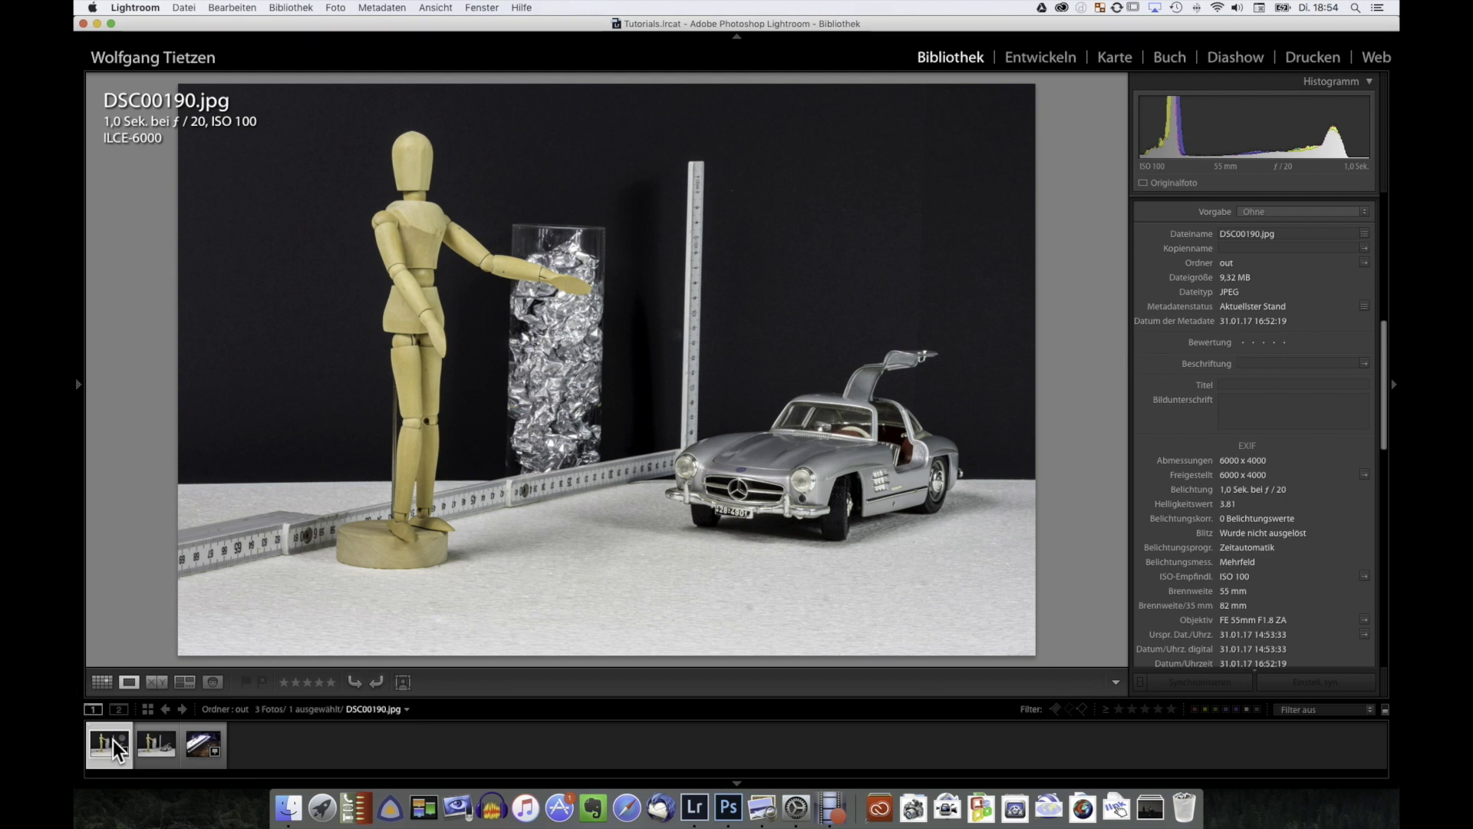
Step: Edit the original DSC00190.jpg in Photoshop CC 2017 via Bearbeiten in, choosing Original bearbeiten
{"action": "right_click", "coordinate": [353, 552]}
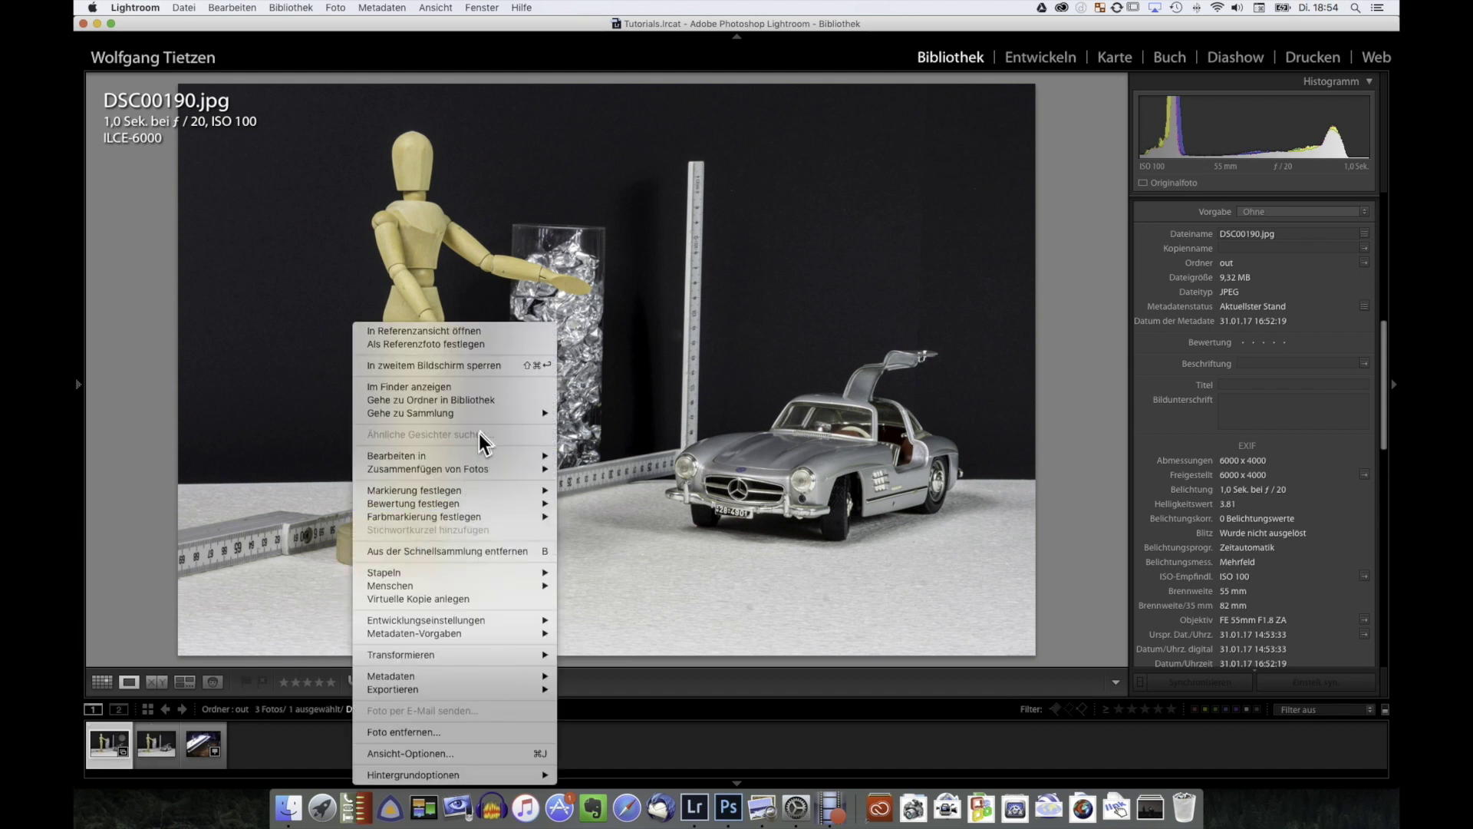
{"action": "mouse_move", "coordinate": [449, 455]}
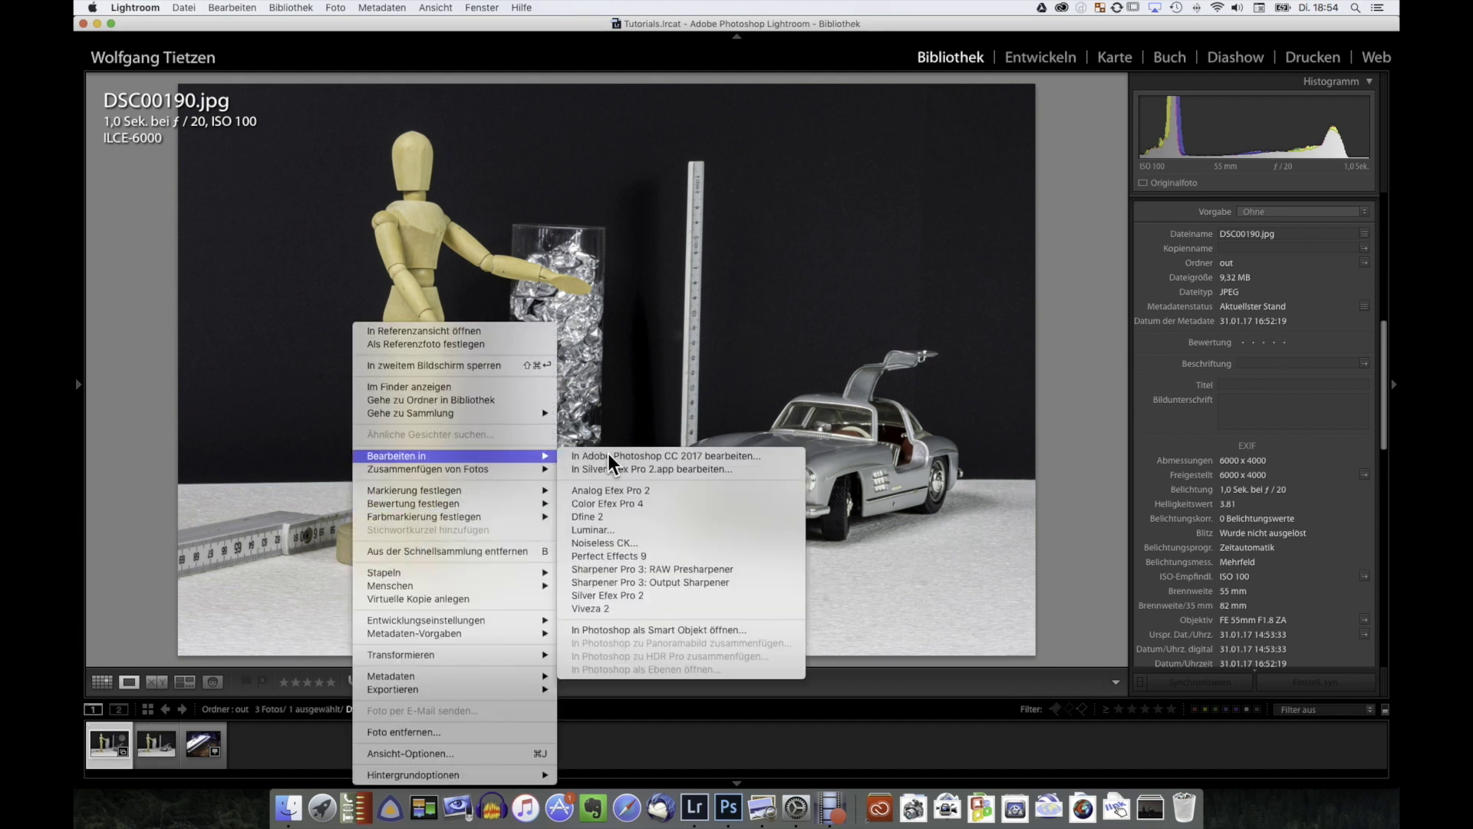
{"action": "left_click", "coordinate": [610, 458]}
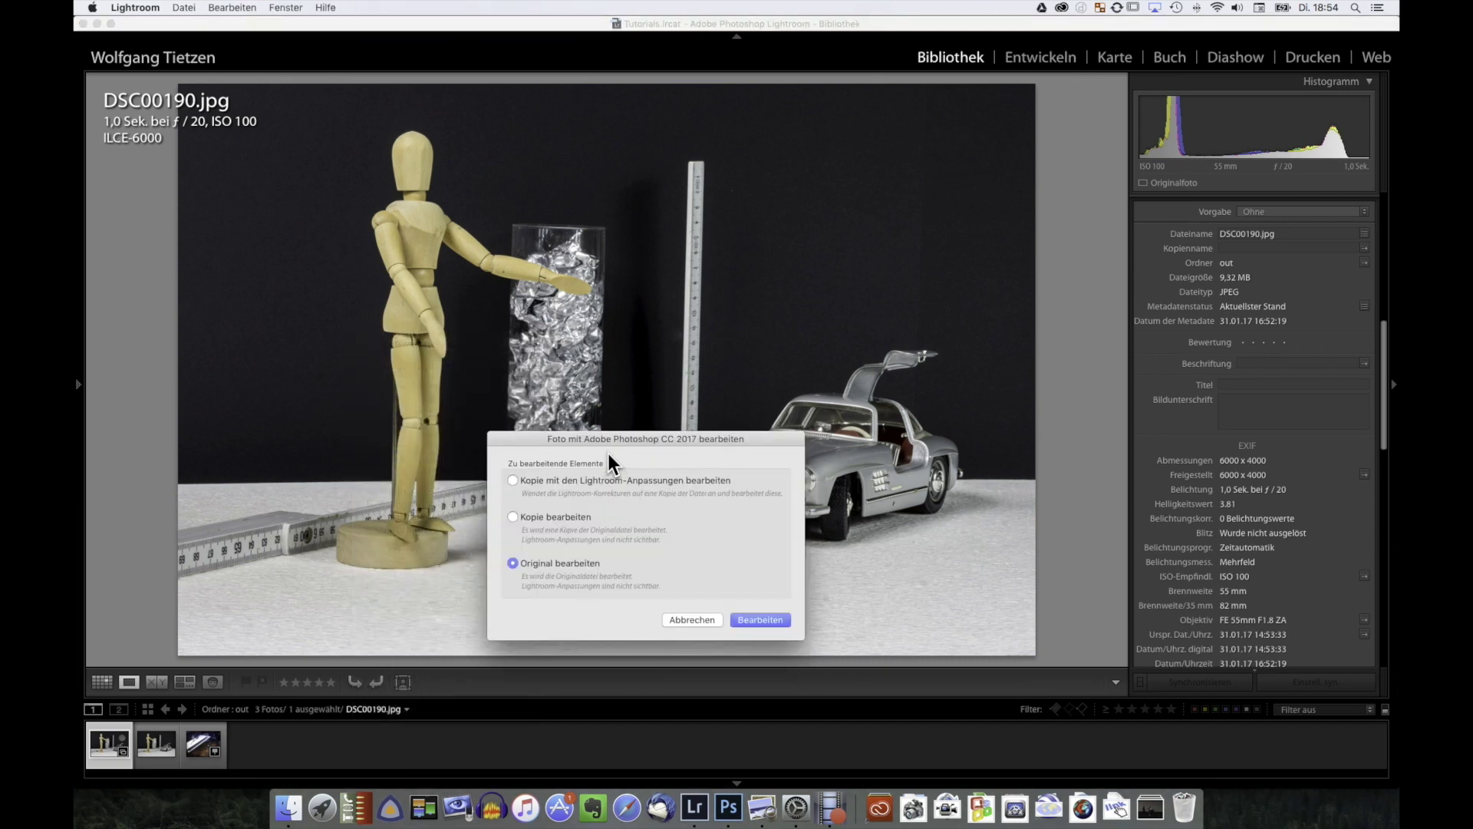
{"action": "left_click", "coordinate": [771, 620]}
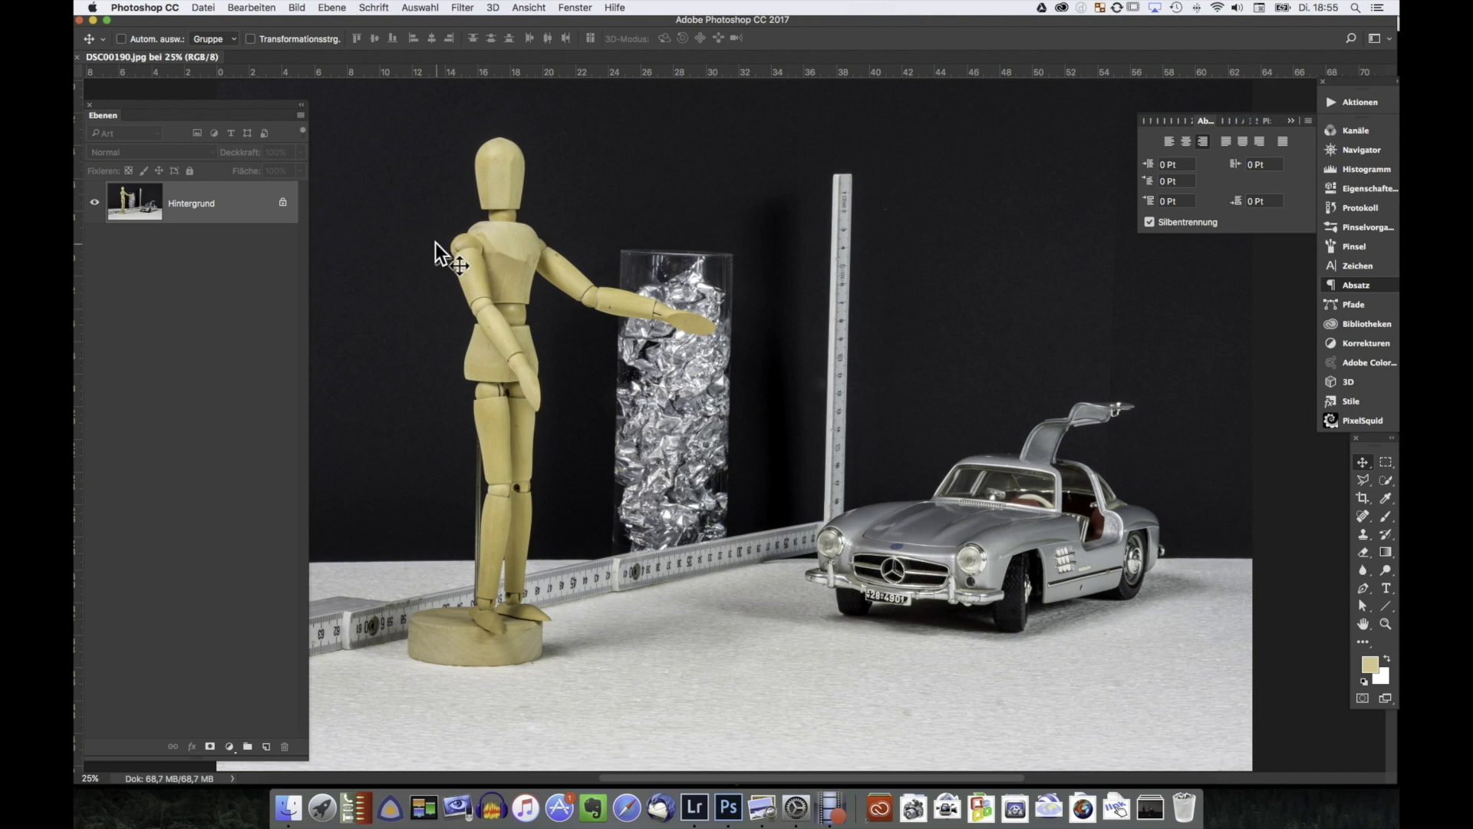
Step: Duplicate the Hintergrund layer into Ebene 1 and choose the Quick Selection tool
{"action": "key", "text": "super+j"}
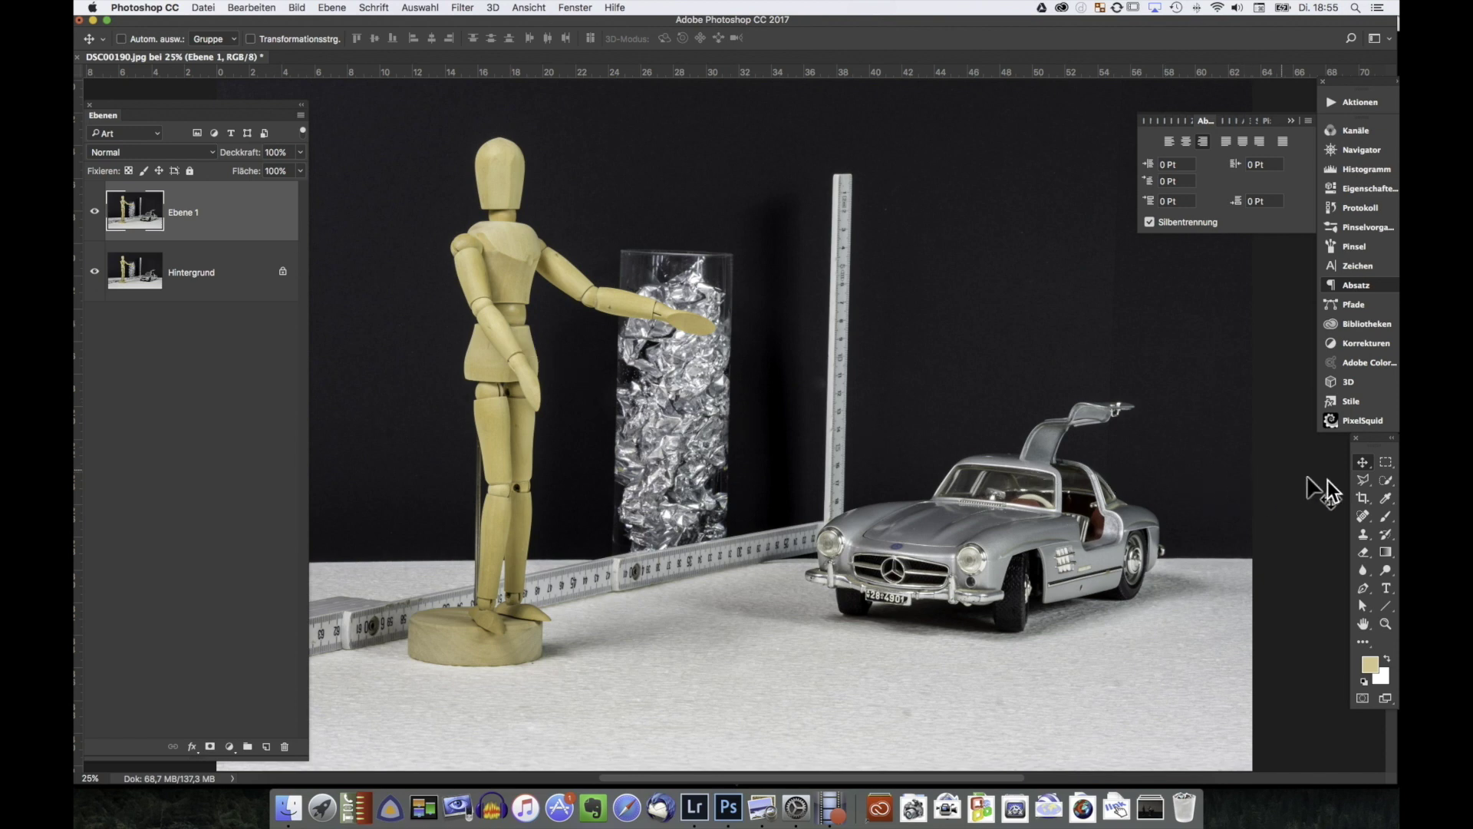
{"action": "left_click", "coordinate": [1387, 481]}
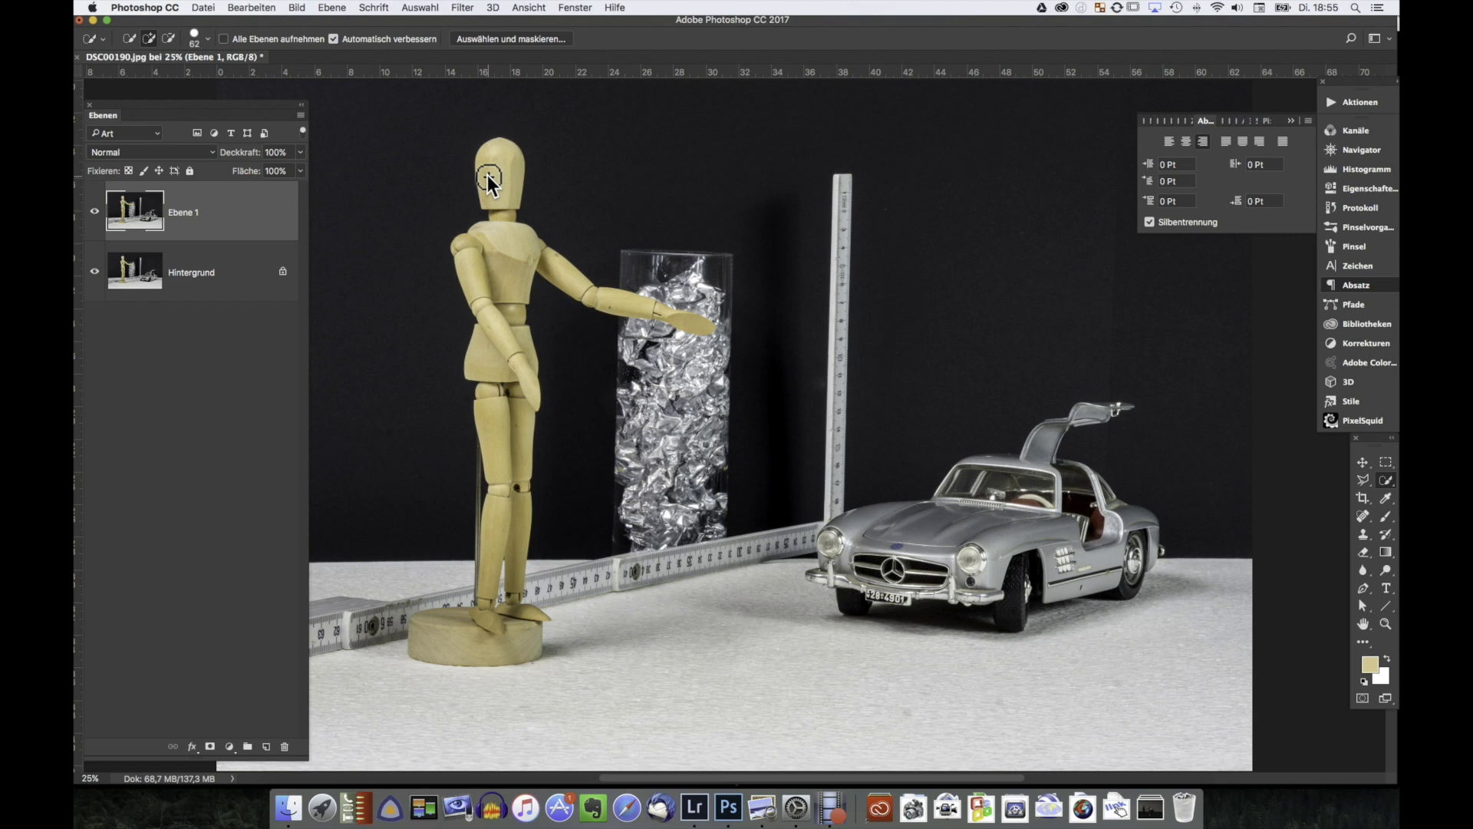
Step: Quick-select the mannequin and base on Ebene 1, using 327 px then 44 px brushes
{"action": "mouse_move", "coordinate": [489, 182]}
{"action": "left_mouse_down"}
{"action": "mouse_move", "coordinate": [519, 186]}
{"action": "mouse_move", "coordinate": [499, 211]}
{"action": "mouse_move", "coordinate": [478, 198]}
{"action": "mouse_move", "coordinate": [497, 194]}
{"action": "mouse_move", "coordinate": [495, 625]}
{"action": "mouse_move", "coordinate": [461, 623]}
{"action": "left_mouse_up"}
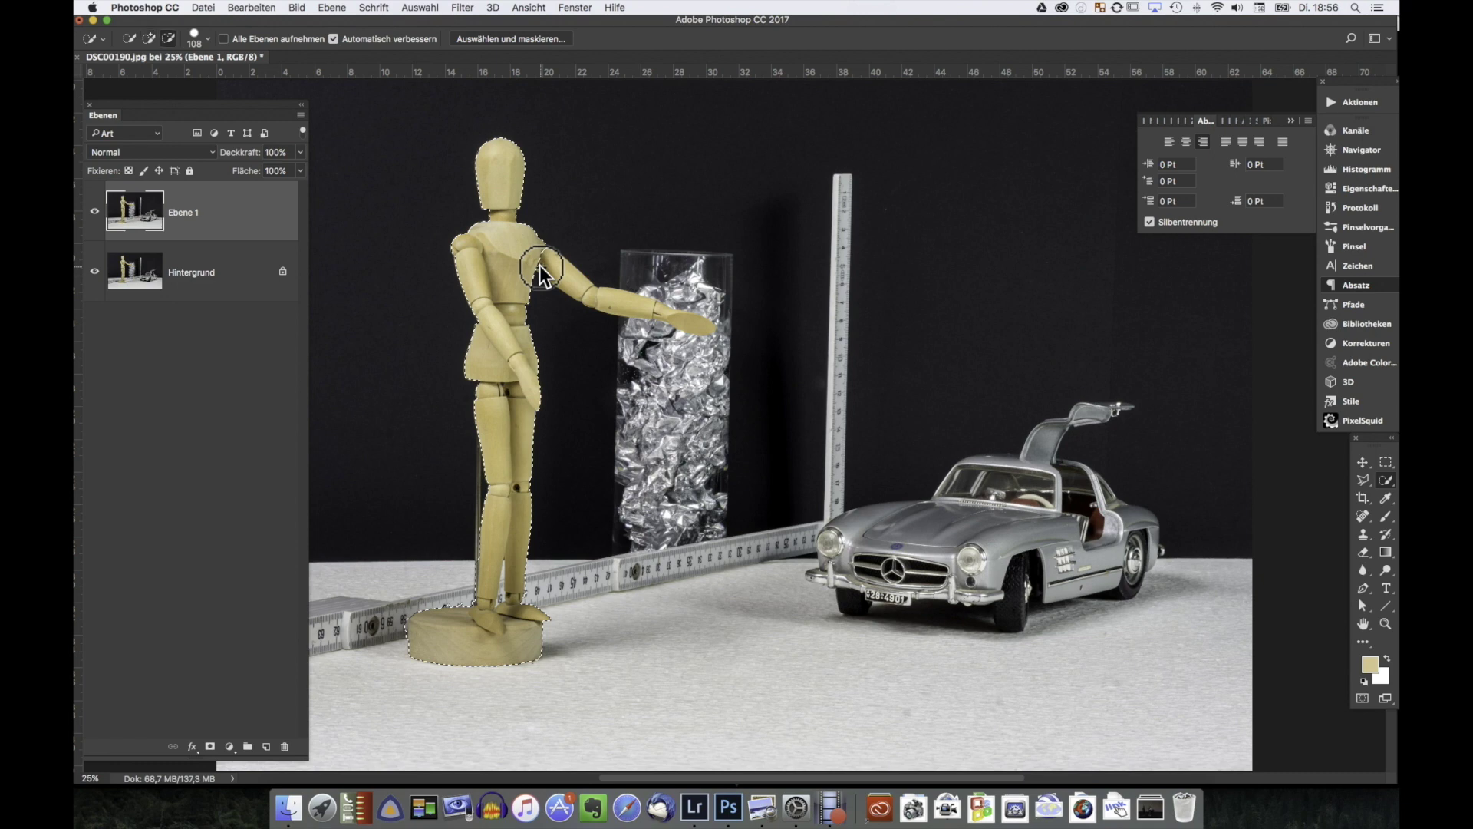
{"action": "left_click_drag", "start_coordinate": [541, 269], "coordinate": [691, 326]}
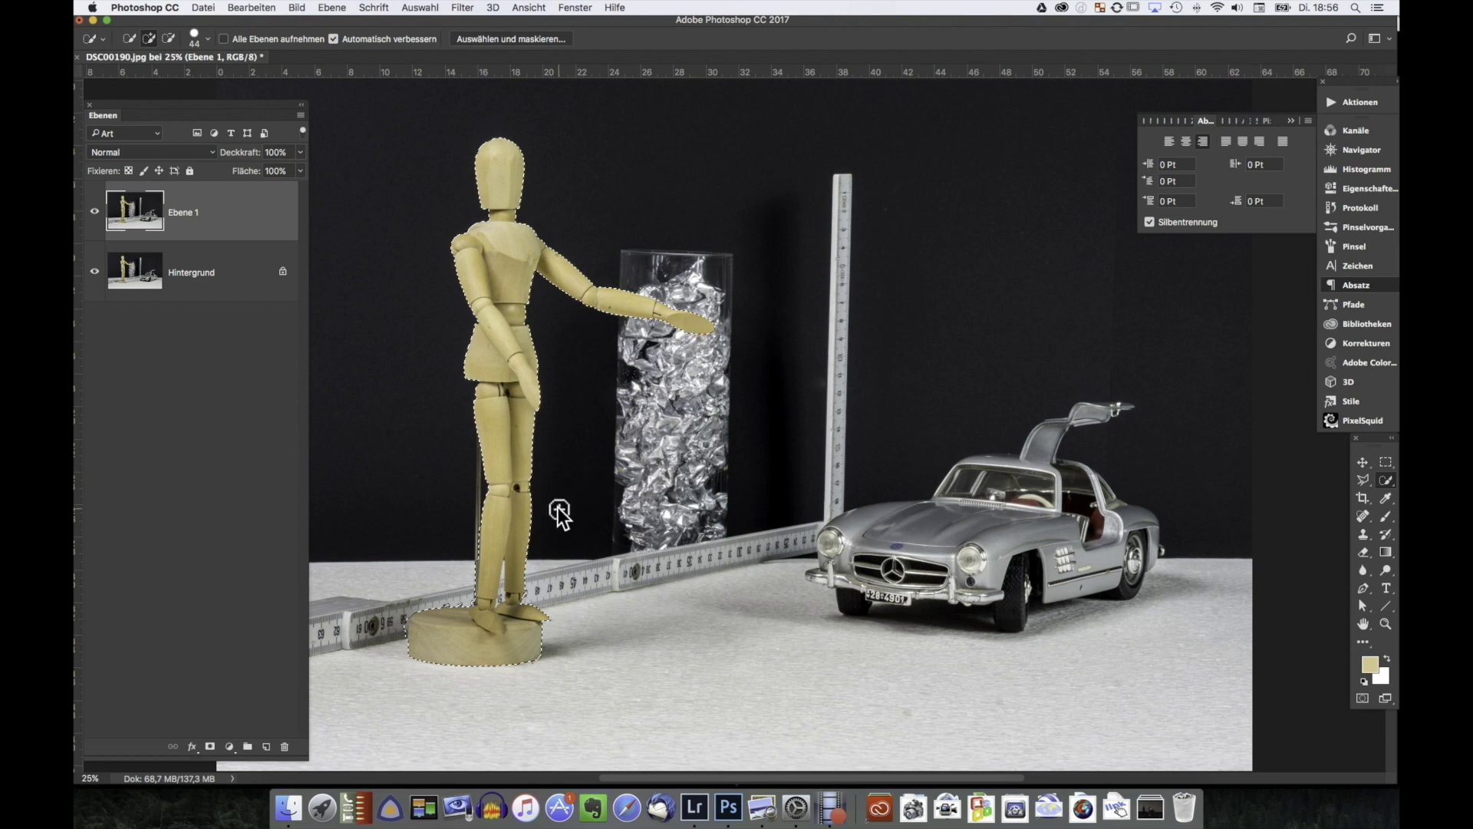
Step: View the mannequin's feet and base at 100% and choose the Polygonal Lasso tool
{"action": "key", "text": "super+1"}
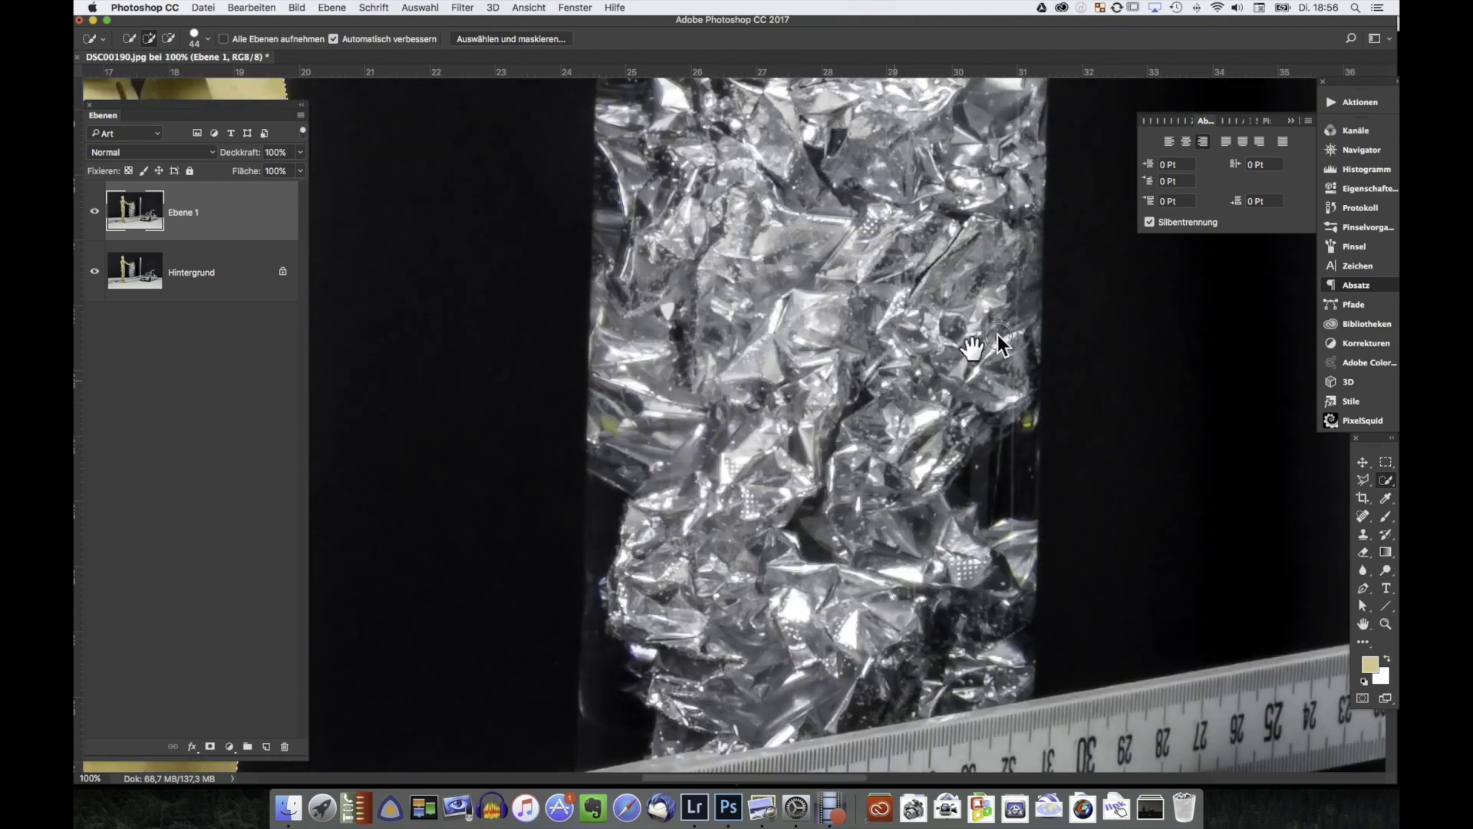
{"action": "left_click_drag", "start_coordinate": [610, 504], "coordinate": [1151, 338]}
{"action": "left_click_drag", "start_coordinate": [395, 539], "coordinate": [666, 214]}
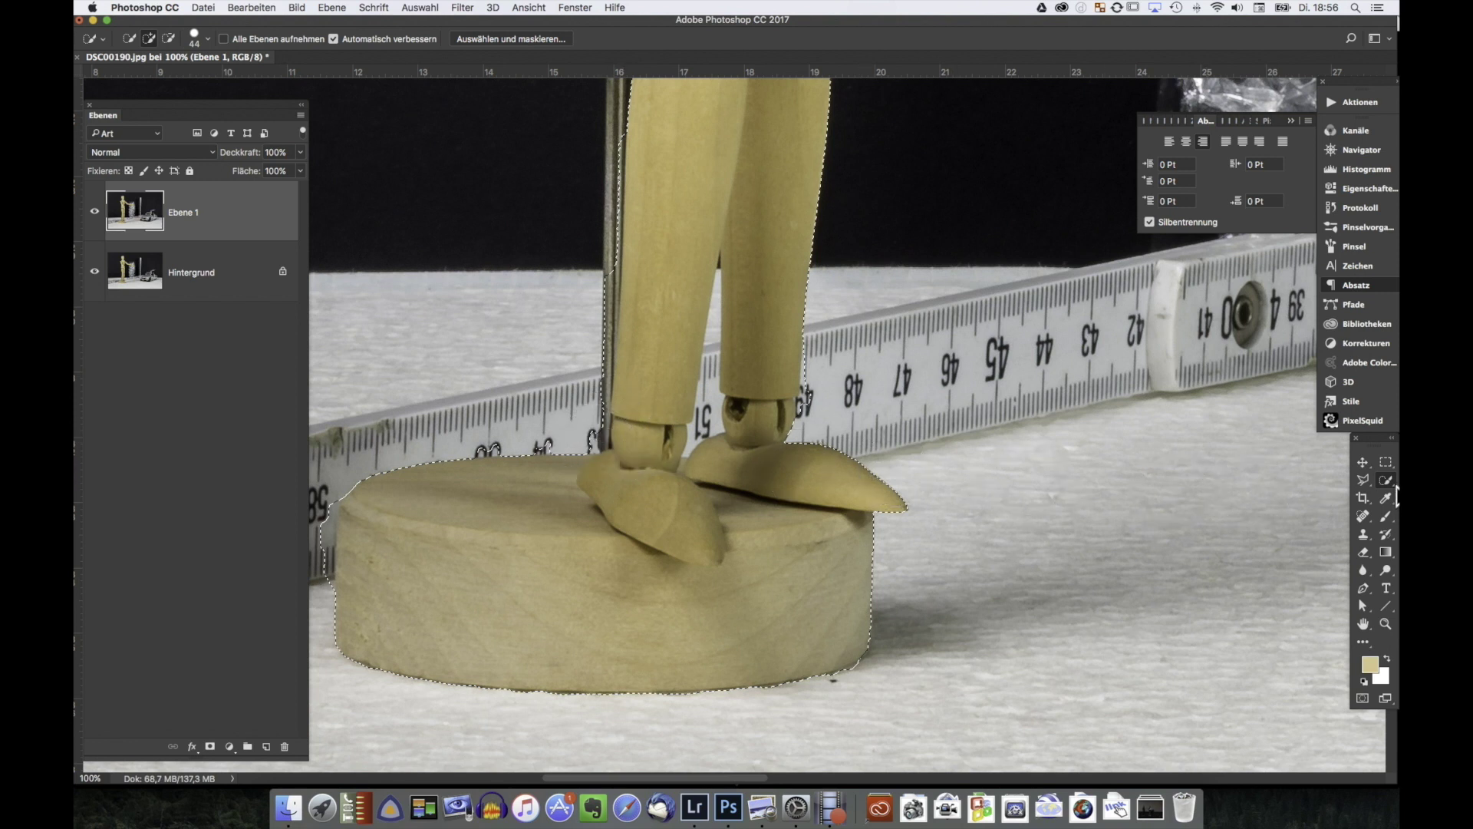
{"action": "left_click", "coordinate": [1364, 481]}
{"action": "left_click_drag", "start_coordinate": [1364, 484], "coordinate": [1297, 488]}
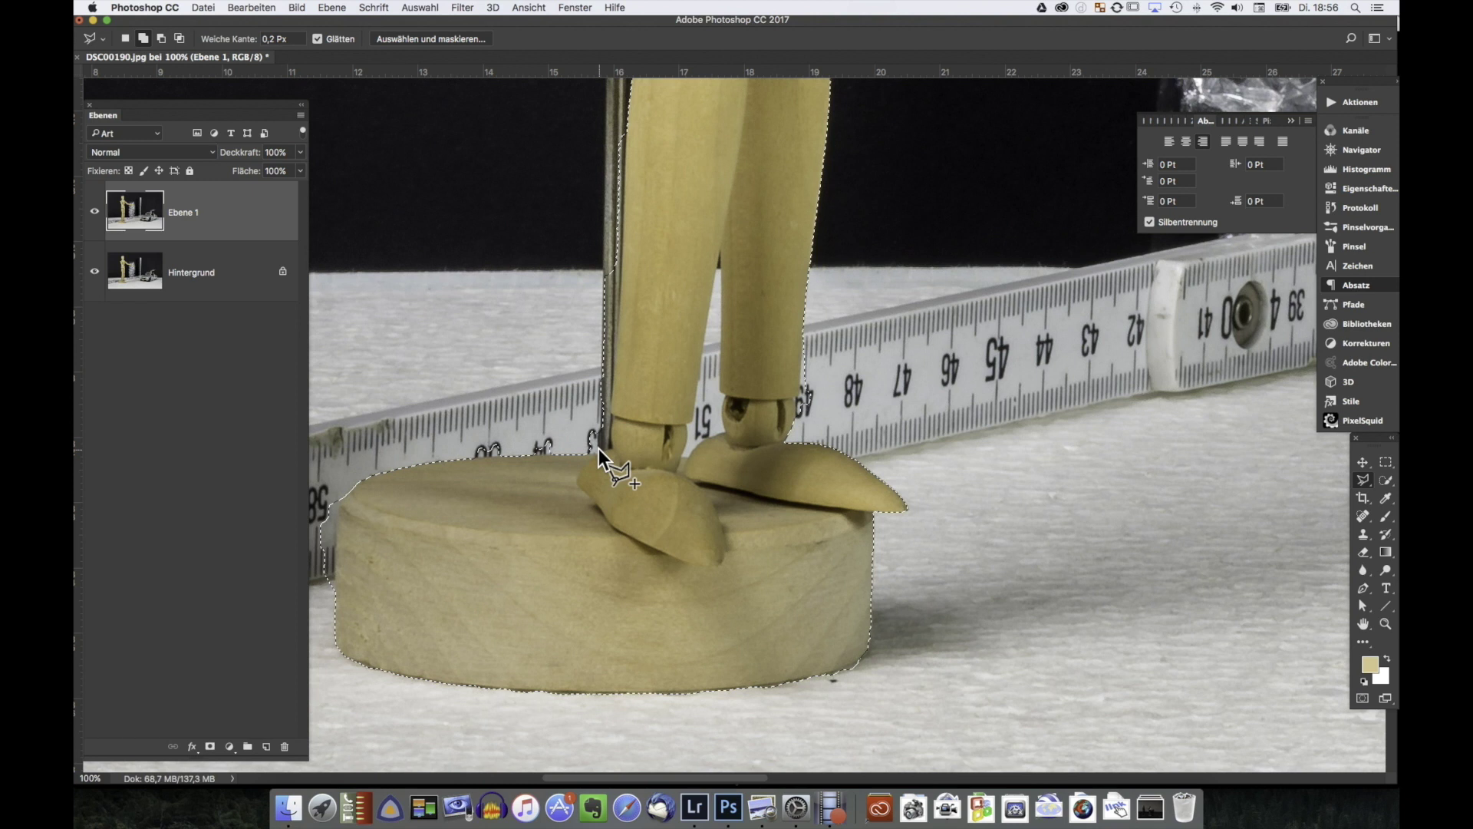
Step: Refine the selection around the ankle and foot, removing the gap between the legs
{"action": "key", "text": "alt"}
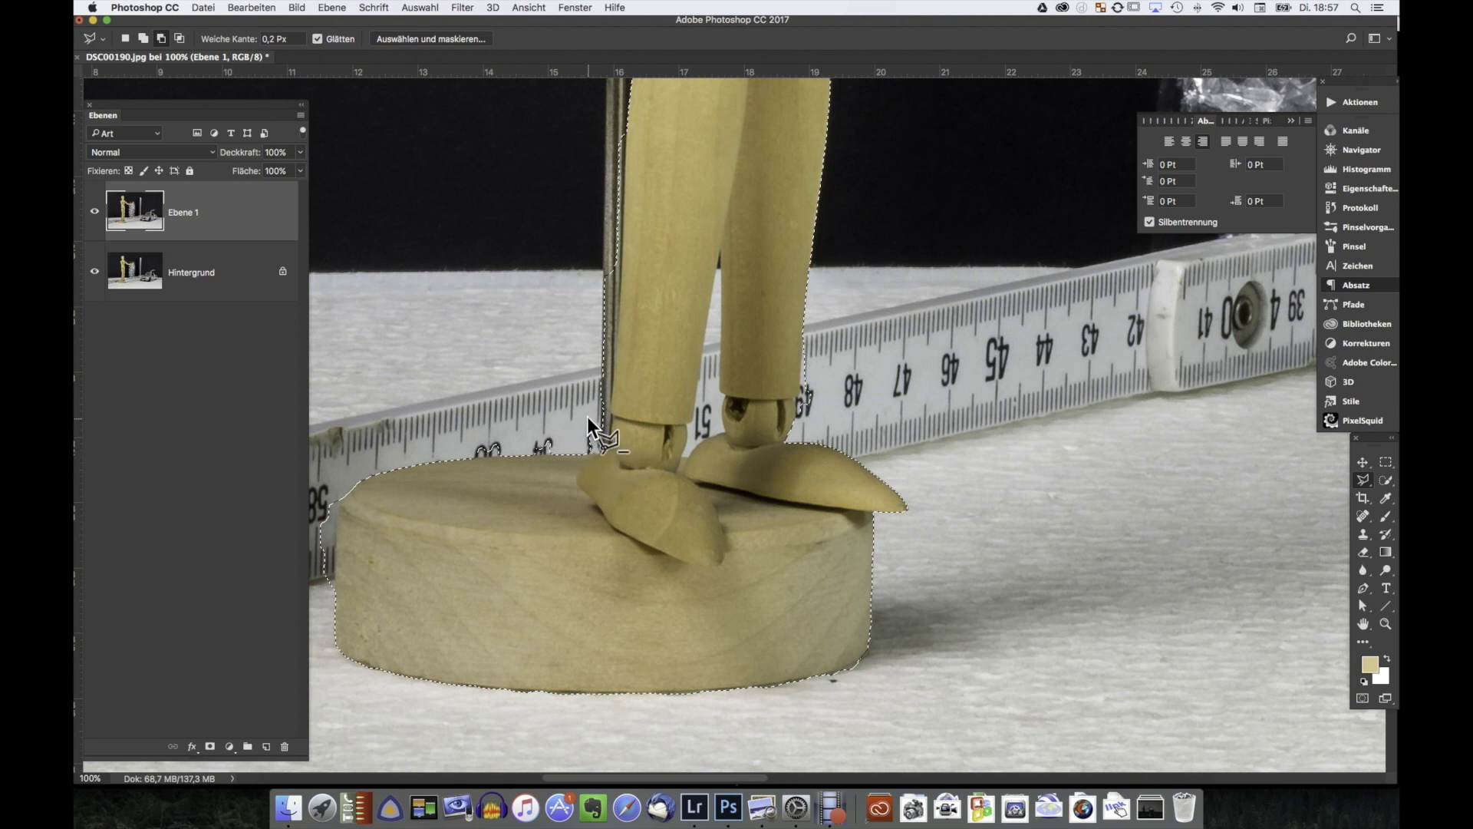
{"action": "key", "text": "shift"}
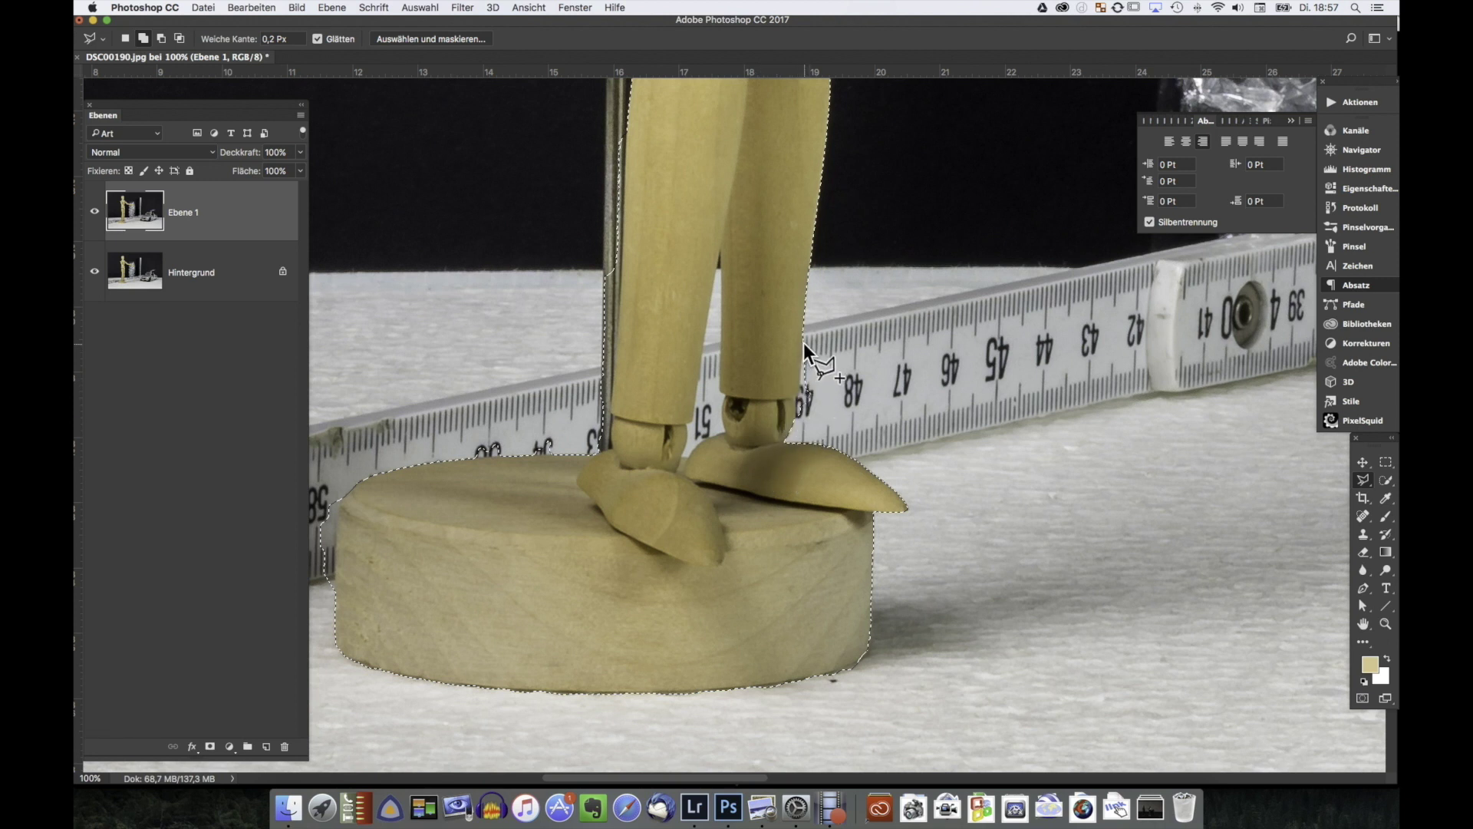
{"action": "key", "text": "alt"}
{"action": "left_click_drag", "start_coordinate": [793, 420], "coordinate": [813, 430]}
{"action": "key", "text": "shift"}
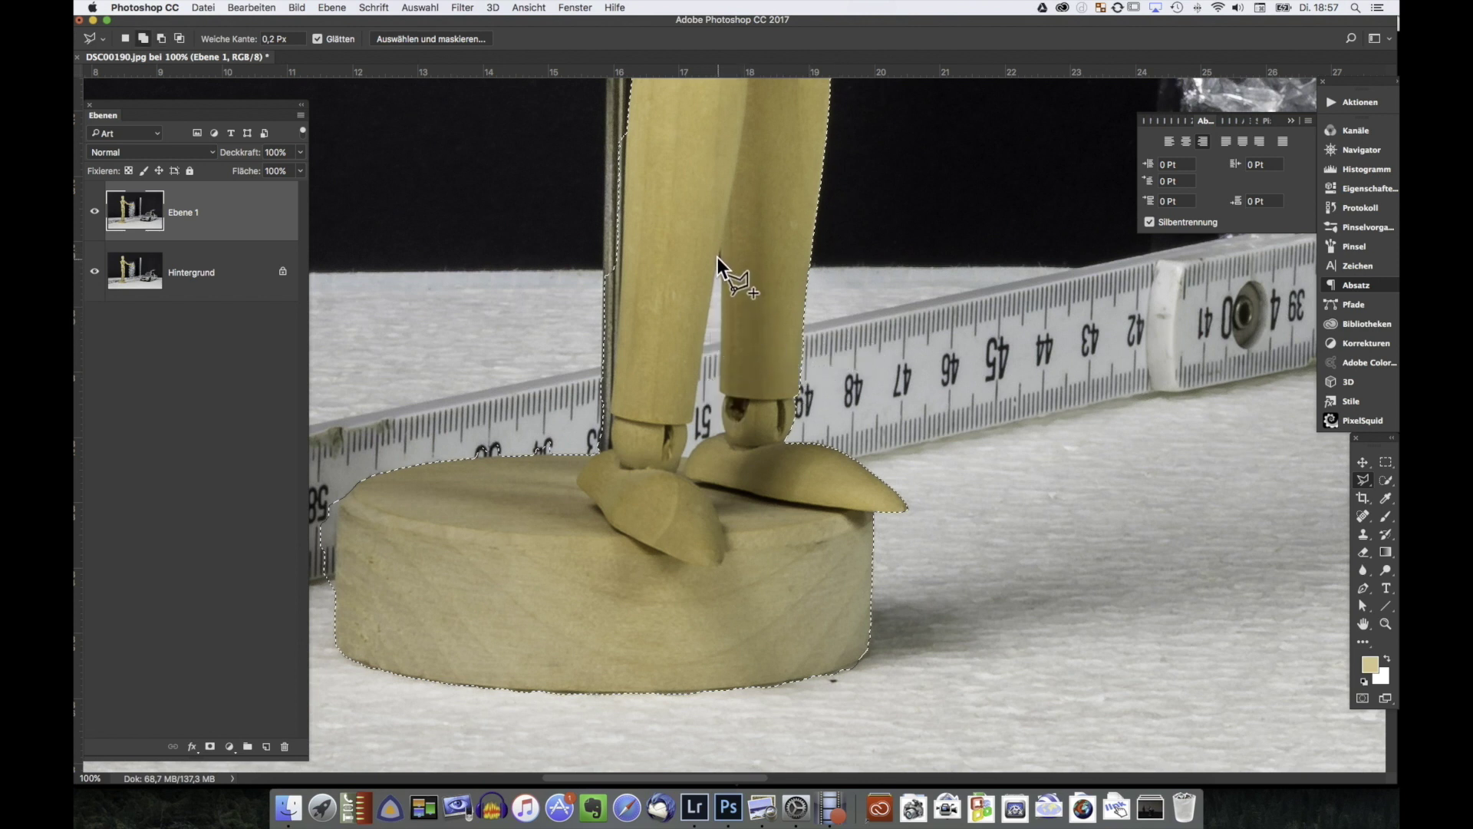
{"action": "key", "text": "alt"}
{"action": "left_click", "coordinate": [720, 250]}
{"action": "left_click", "coordinate": [722, 251]}
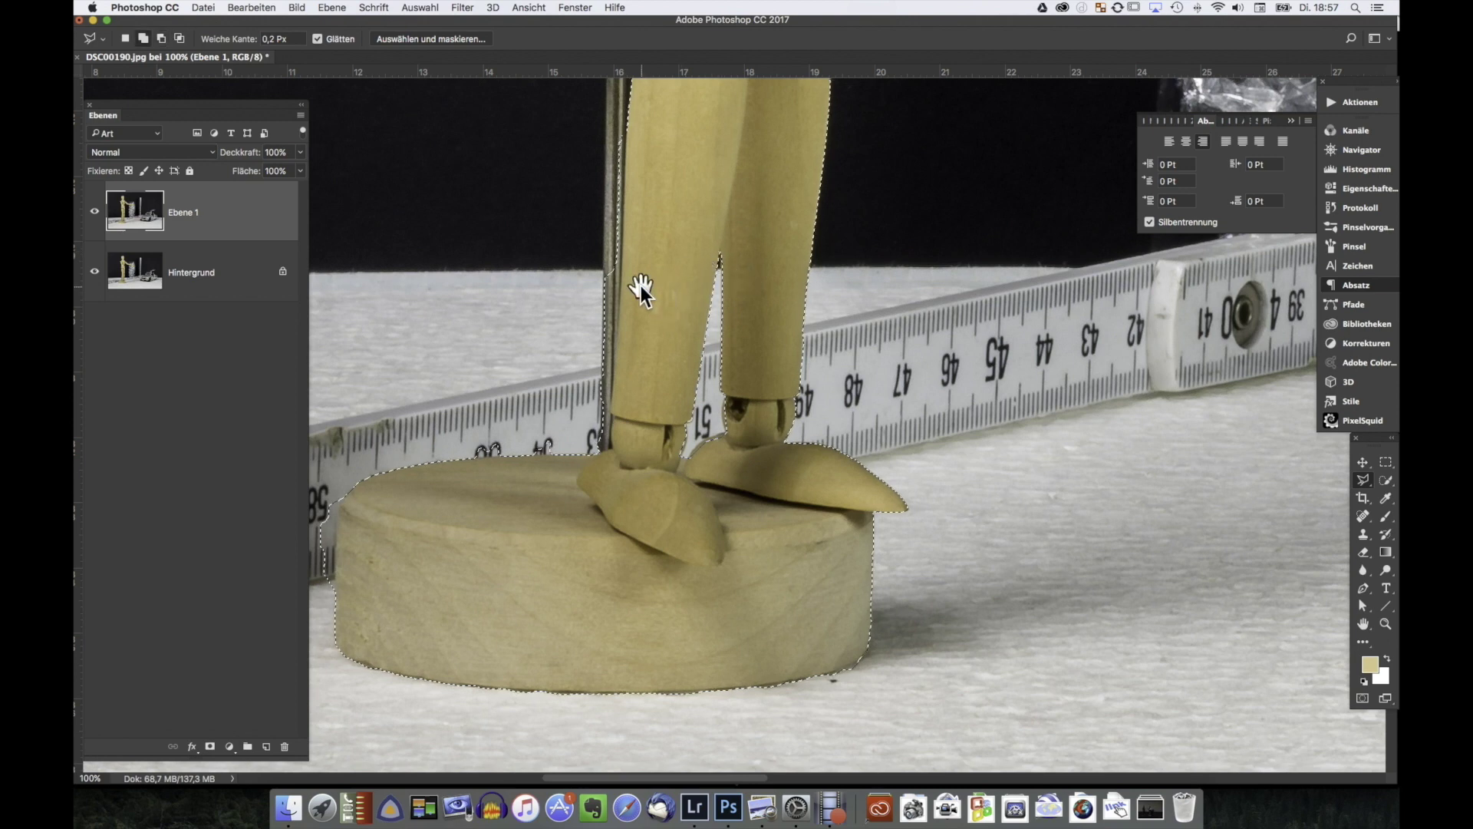
Step: Trace the upper legs, torso and outstretched arm, then fit the whole image in view
{"action": "left_click_drag", "start_coordinate": [641, 292], "coordinate": [622, 727]}
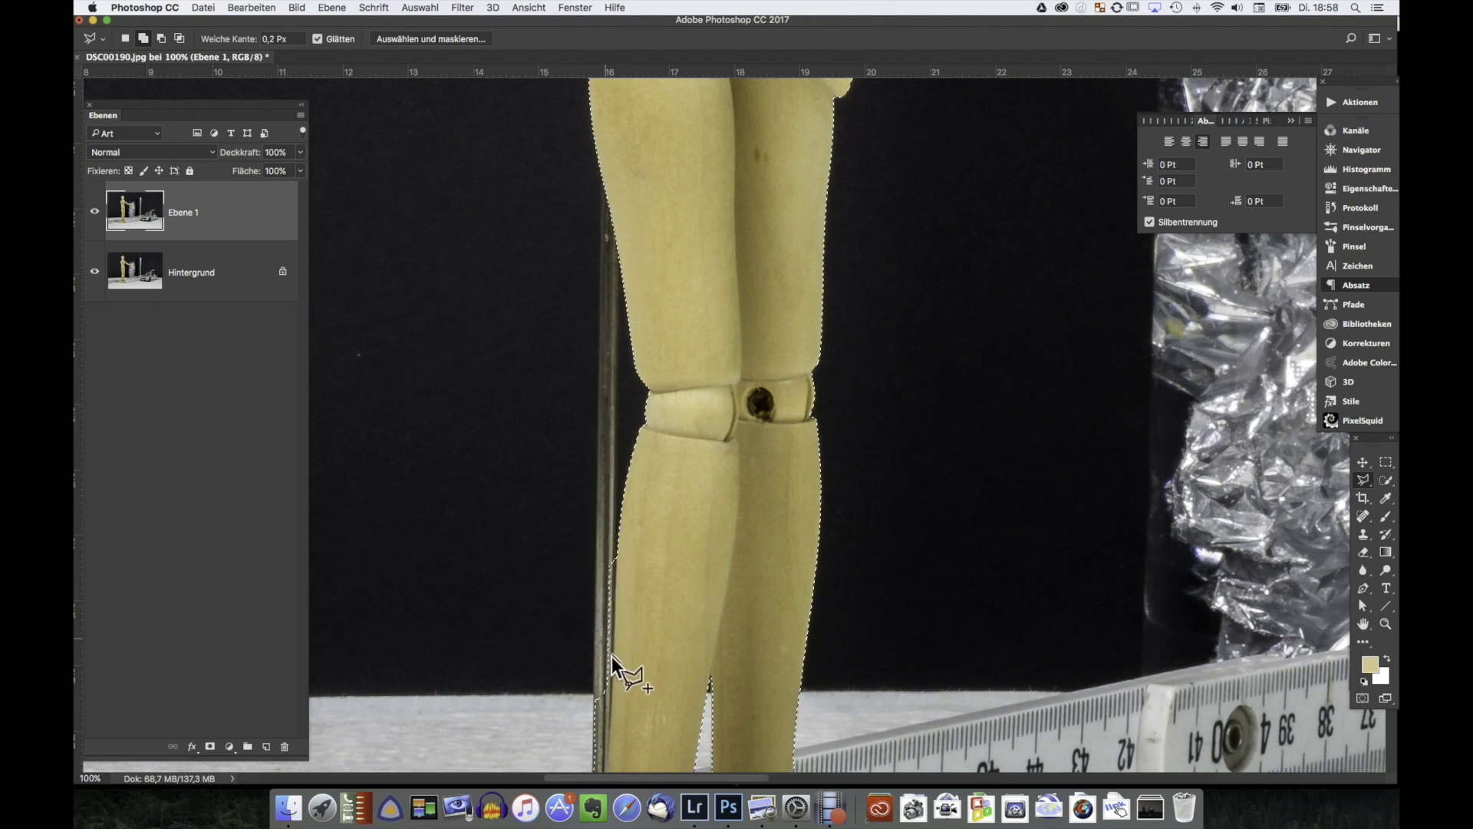
{"action": "left_click", "coordinate": [595, 698]}
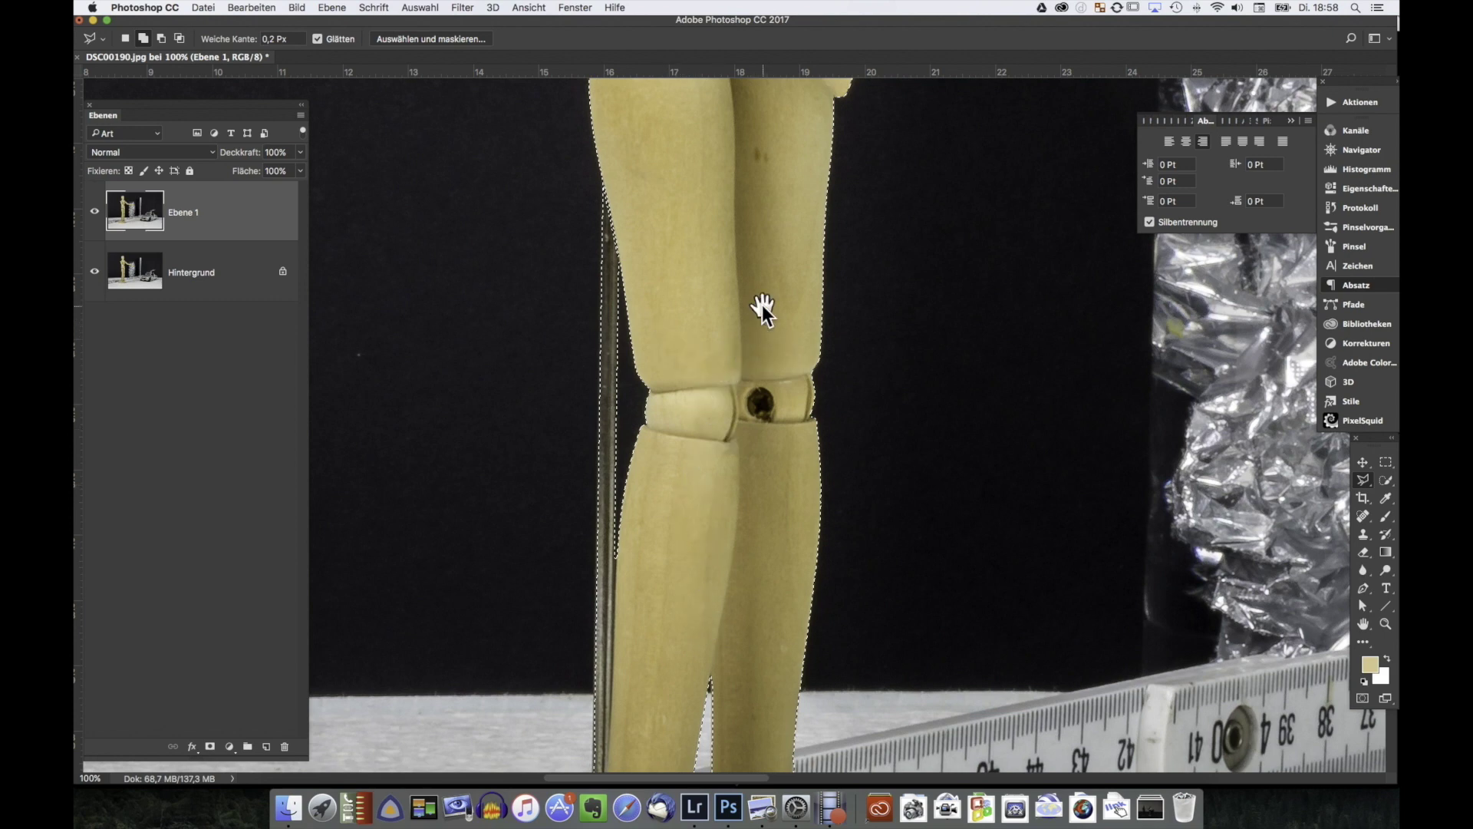
{"action": "left_click_drag", "start_coordinate": [762, 306], "coordinate": [697, 784]}
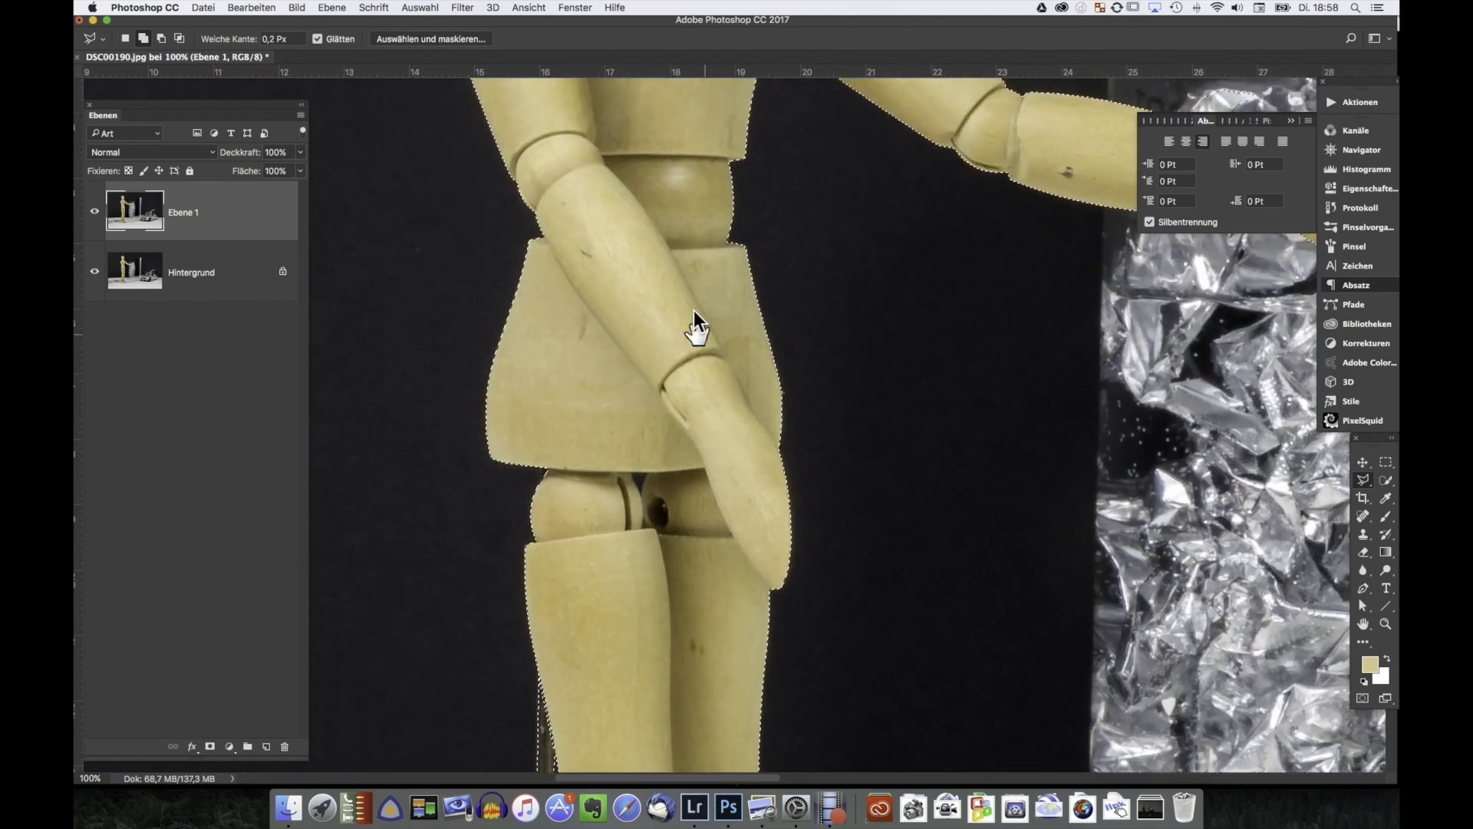
{"action": "left_click_drag", "start_coordinate": [694, 310], "coordinate": [593, 656]}
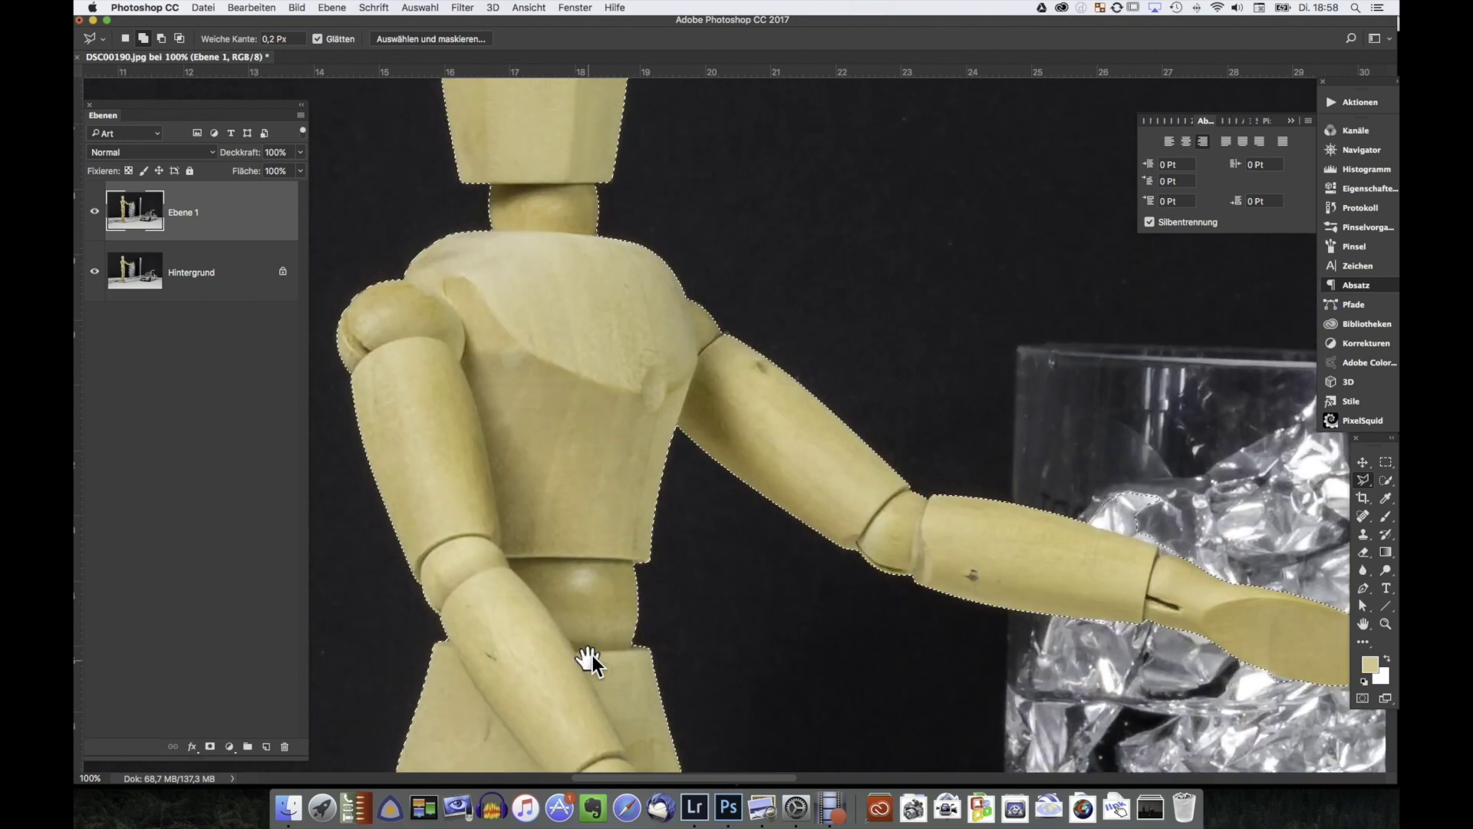
{"action": "left_click_drag", "start_coordinate": [612, 404], "coordinate": [390, 205]}
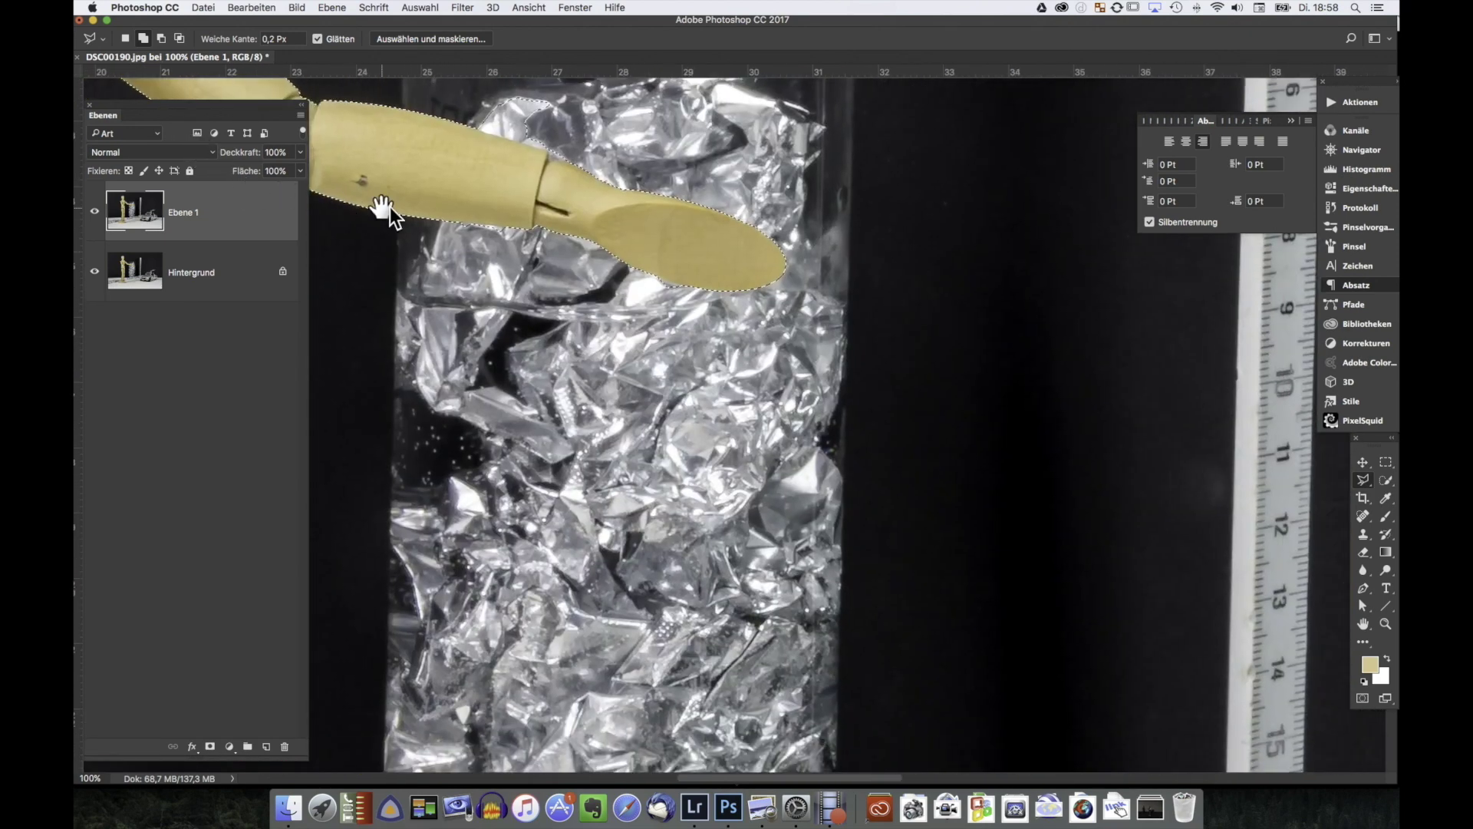
{"action": "key", "text": "alt"}
{"action": "key", "text": "shift"}
{"action": "key", "text": "alt"}
{"action": "key", "text": "shift"}
{"action": "key", "text": "super+0"}
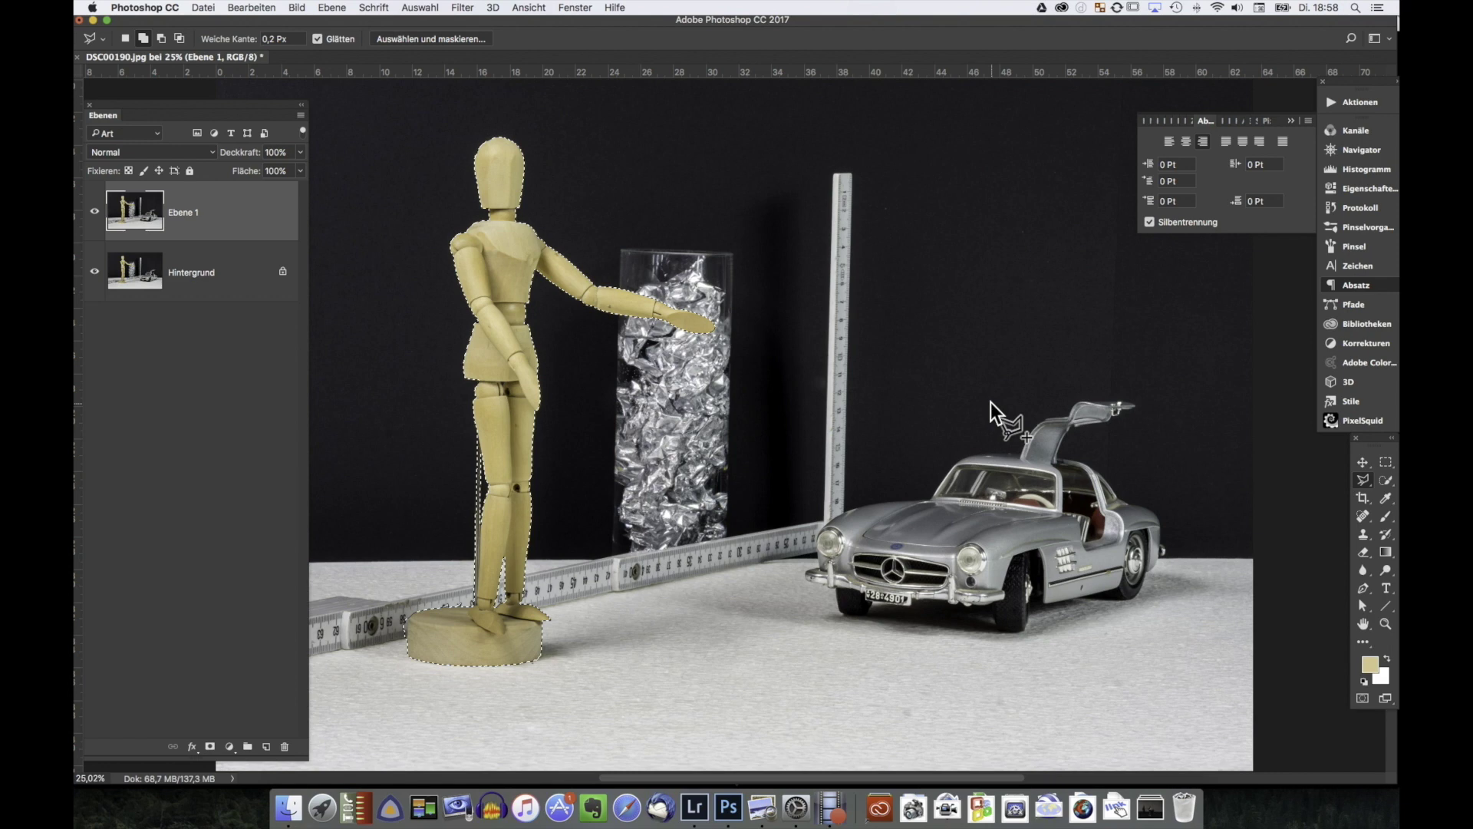
{"action": "key", "text": "q"}
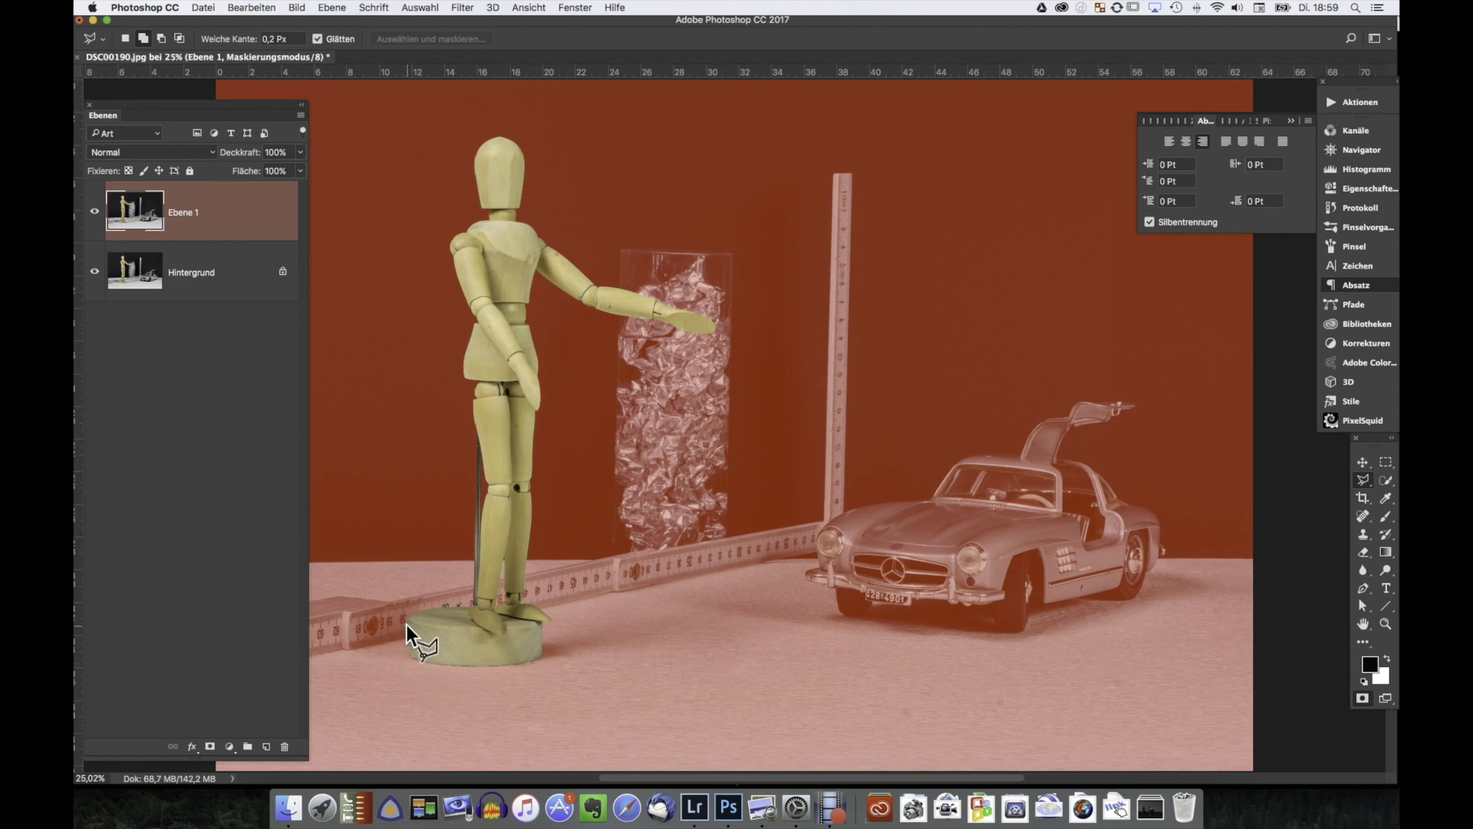
{"action": "key", "text": "q"}
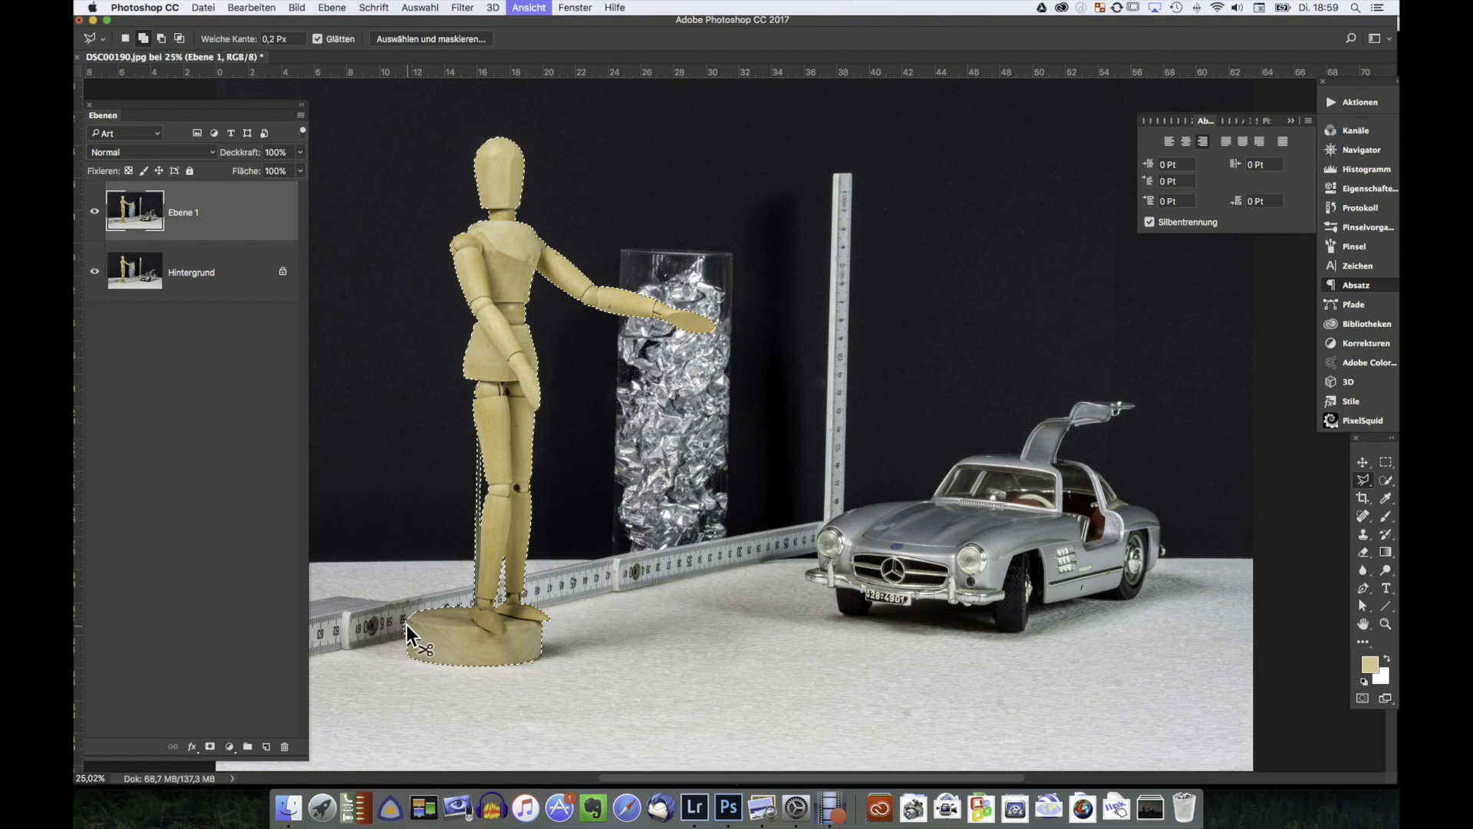
{"action": "key", "text": "super+1"}
{"action": "left_click_drag", "start_coordinate": [474, 666], "coordinate": [1086, 313]}
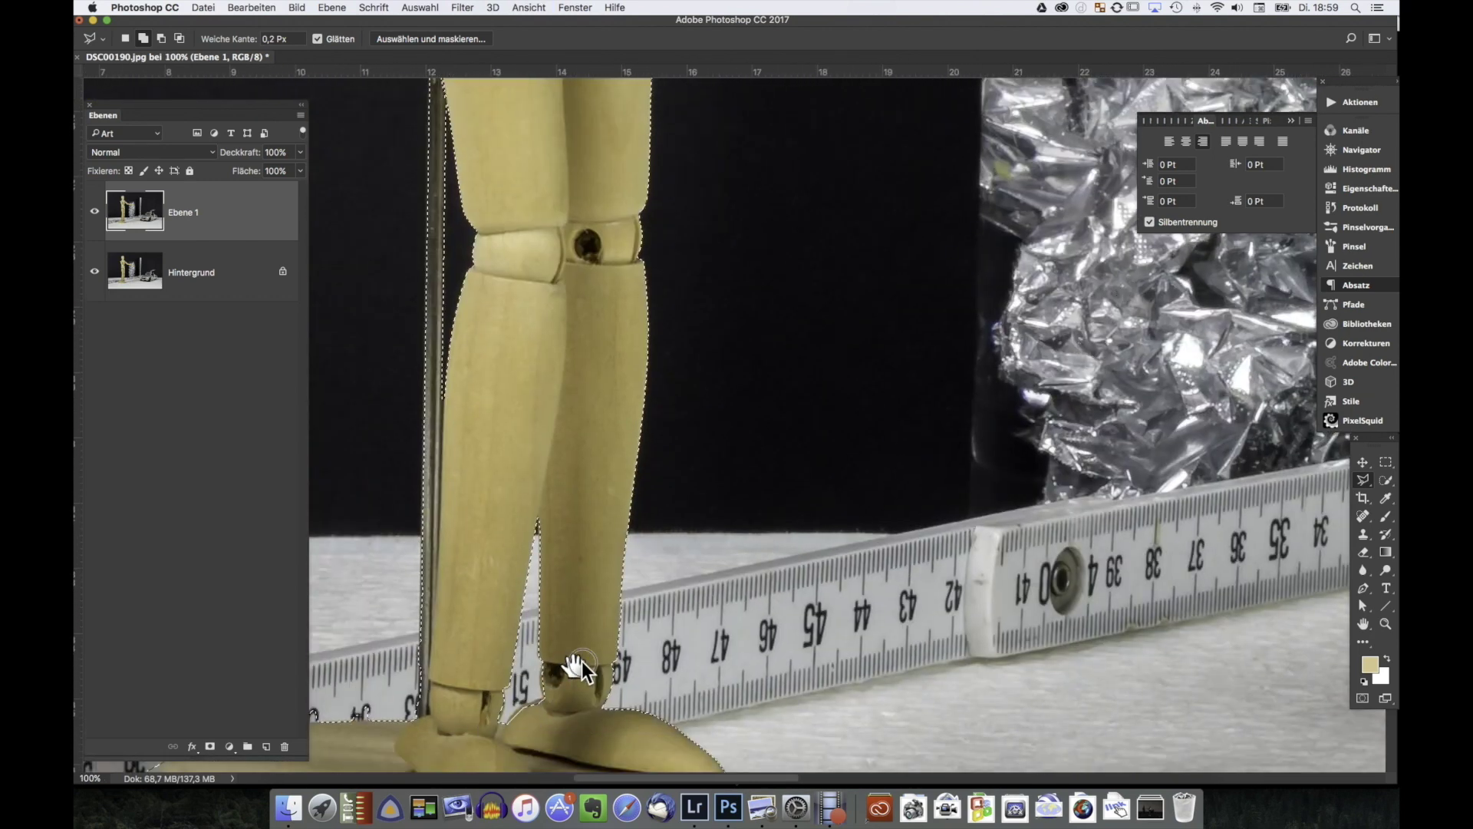
Step: Subtract the folding-ruler bumps above the round base from the selection, then fit to window
{"action": "left_click_drag", "start_coordinate": [582, 666], "coordinate": [835, 474]}
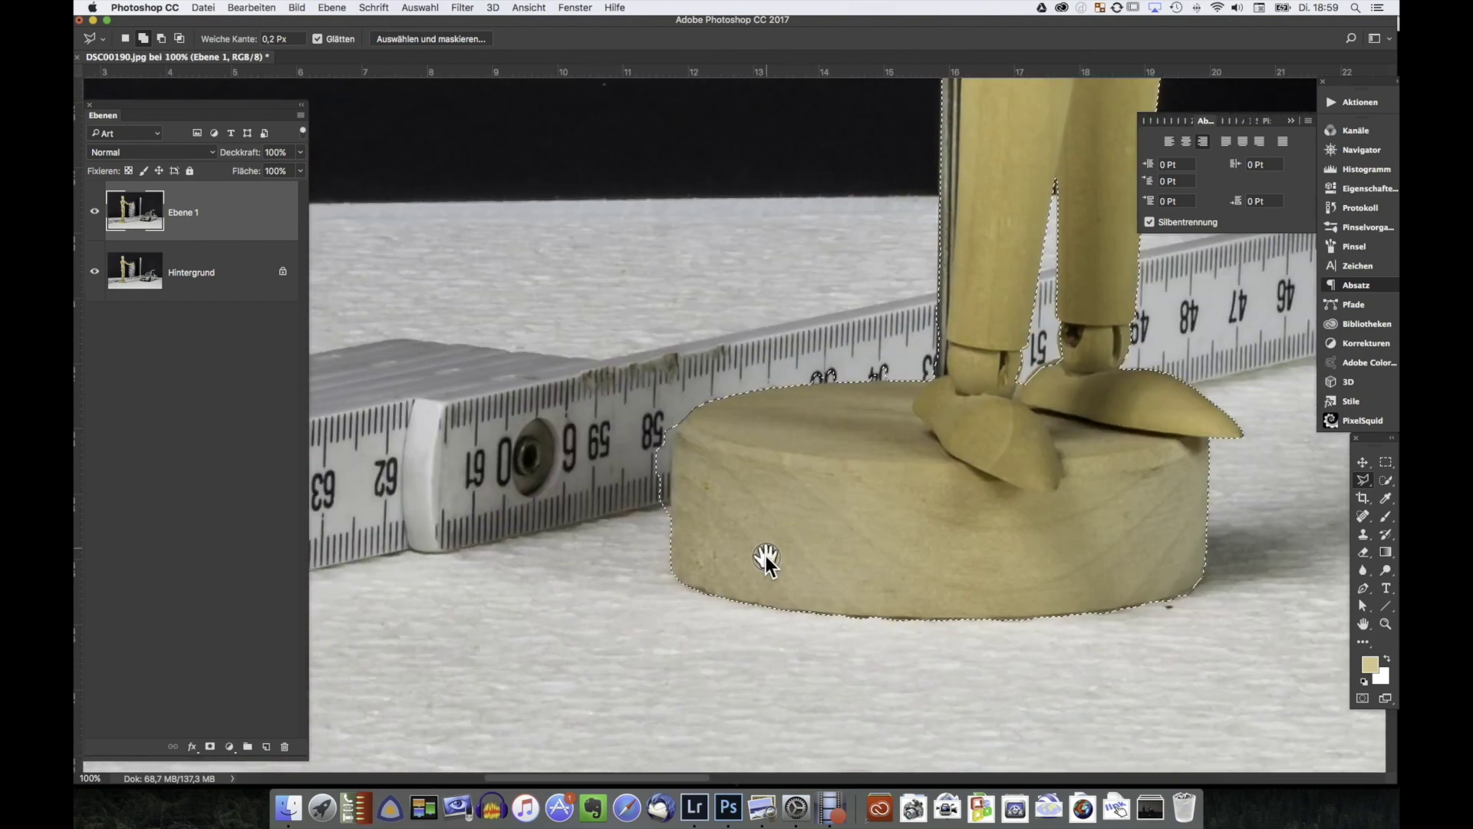
{"action": "key", "text": "alt"}
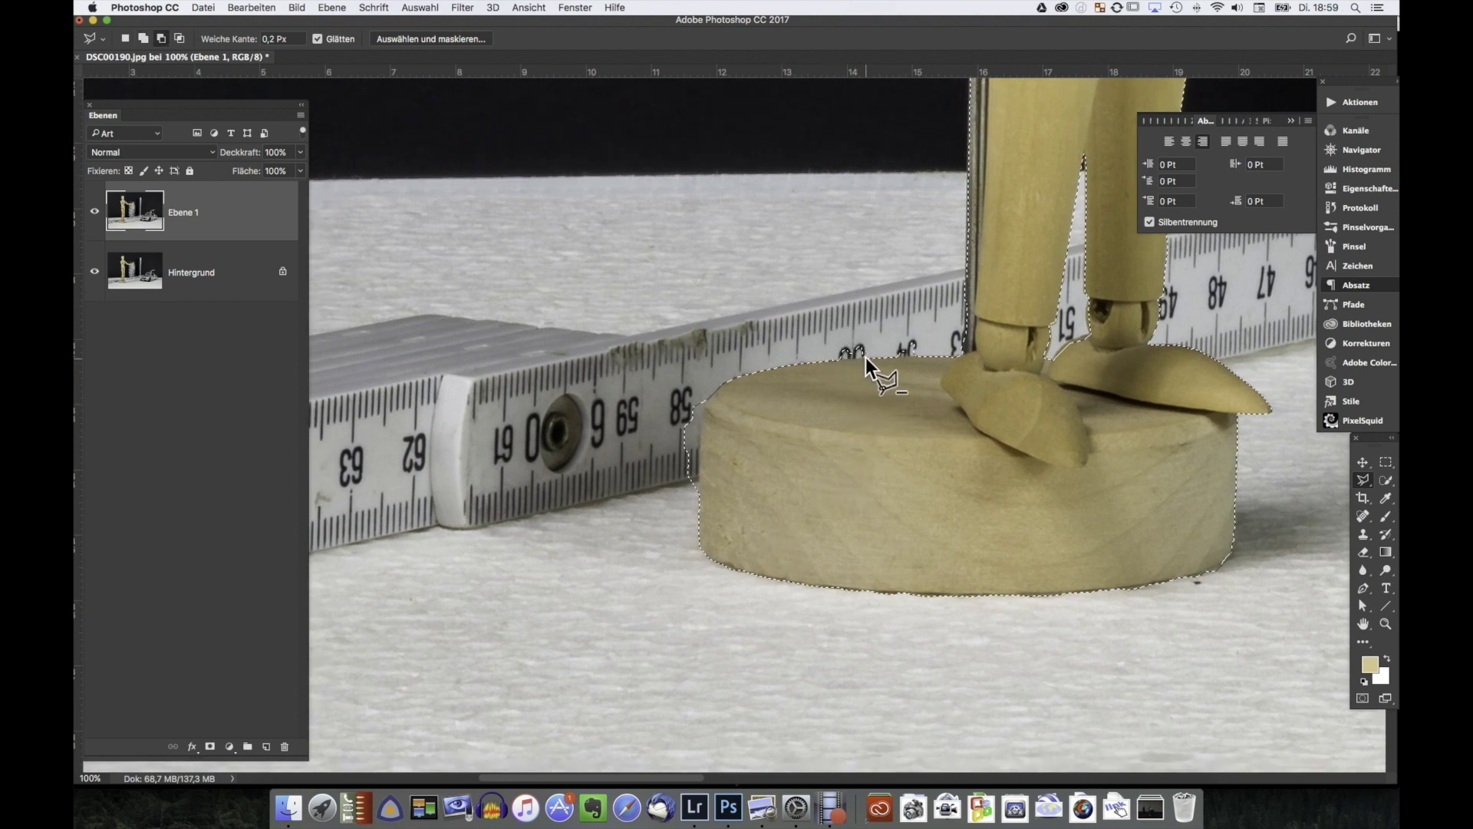
{"action": "left_click", "coordinate": [865, 356]}
{"action": "left_click", "coordinate": [870, 320]}
{"action": "double_click", "coordinate": [826, 330]}
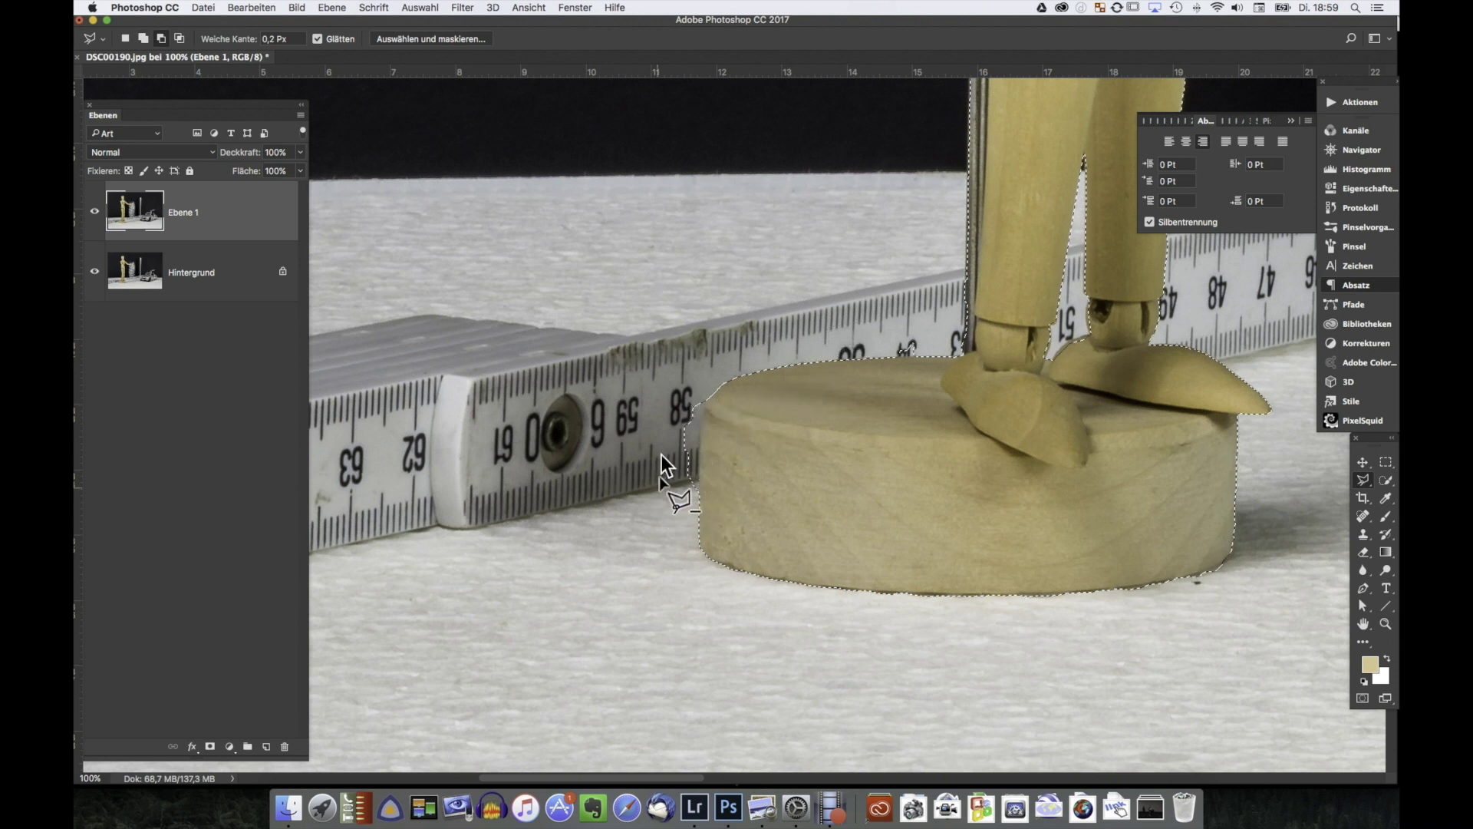
{"action": "double_click", "coordinate": [702, 372]}
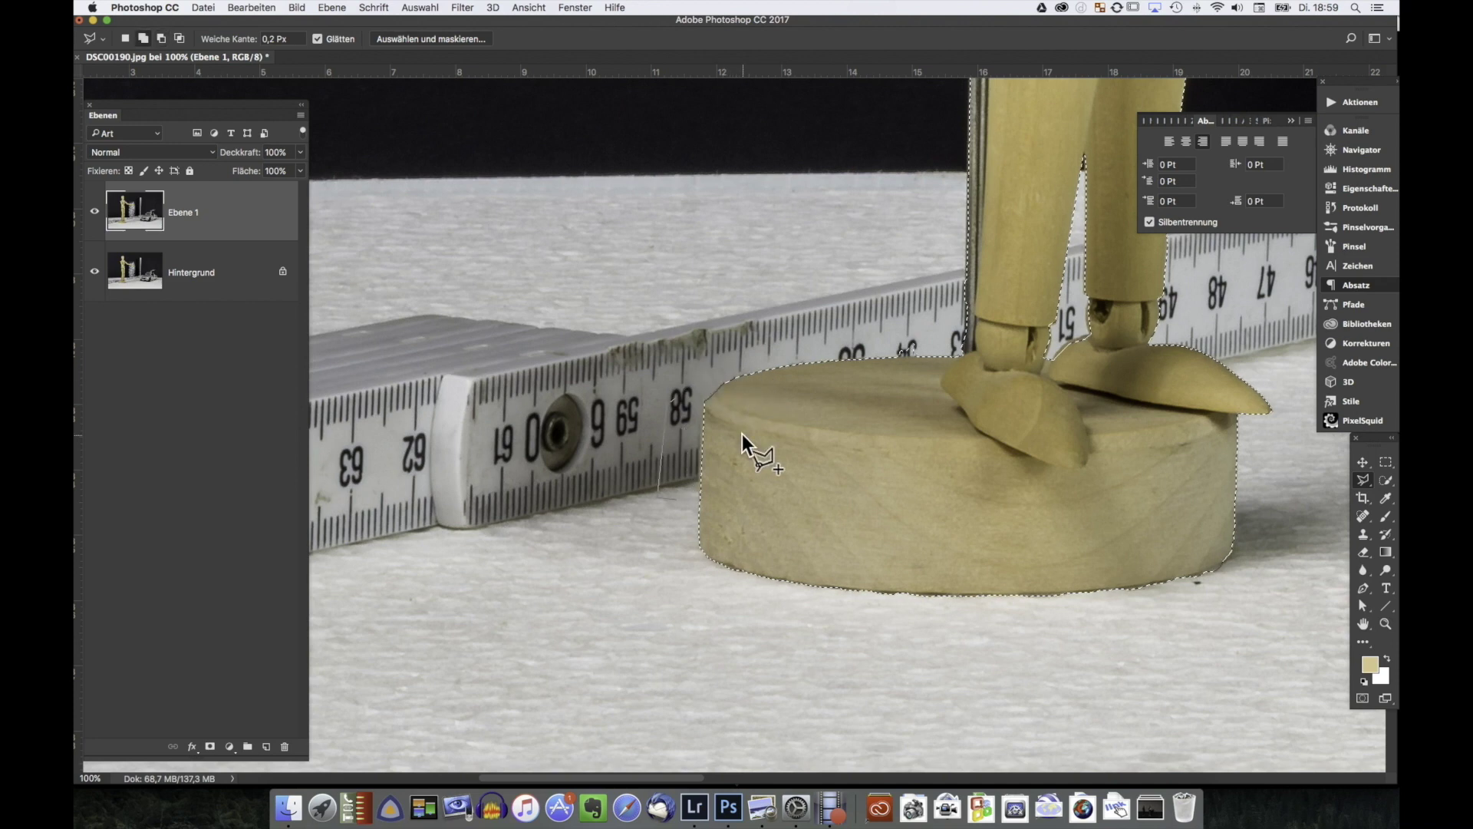
{"action": "key", "text": "ctrl+0"}
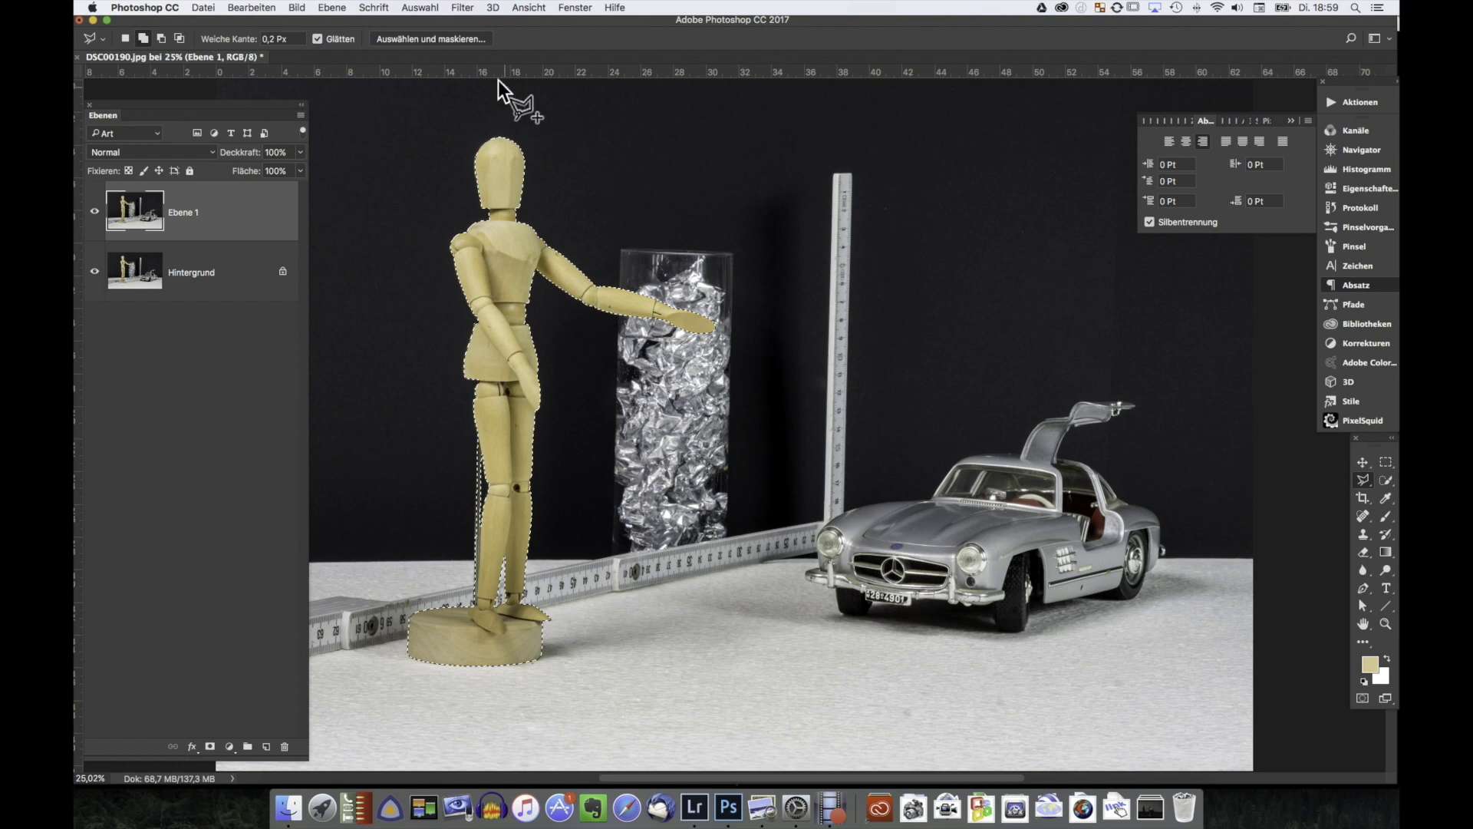
Step: Set Weiche Kante to 0,5 px in Auswählen und maskieren and apply it
{"action": "left_click", "coordinate": [451, 38]}
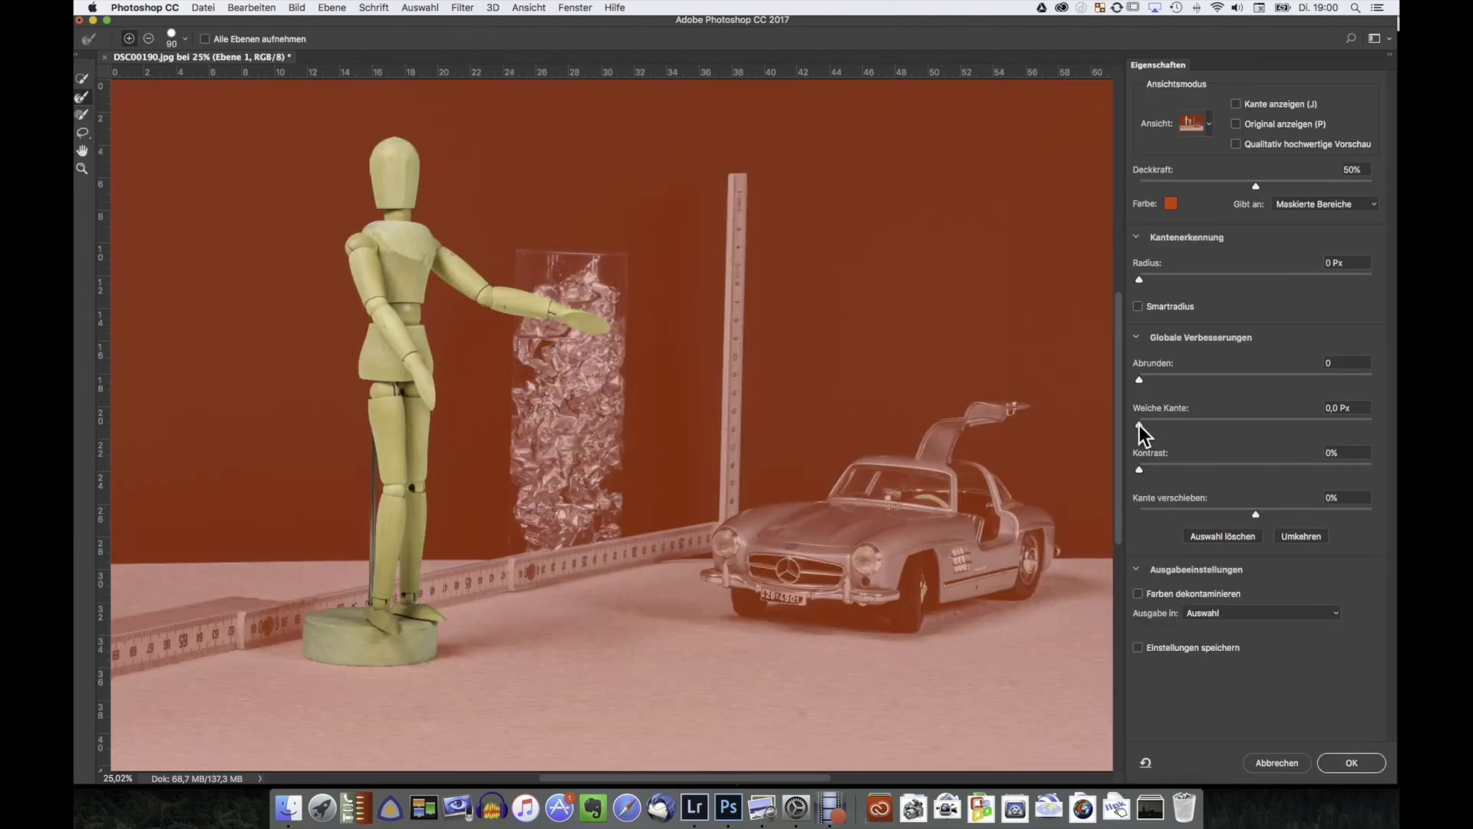
{"action": "left_click_drag", "start_coordinate": [1139, 425], "coordinate": [1153, 425]}
{"action": "left_click", "coordinate": [1350, 763]}
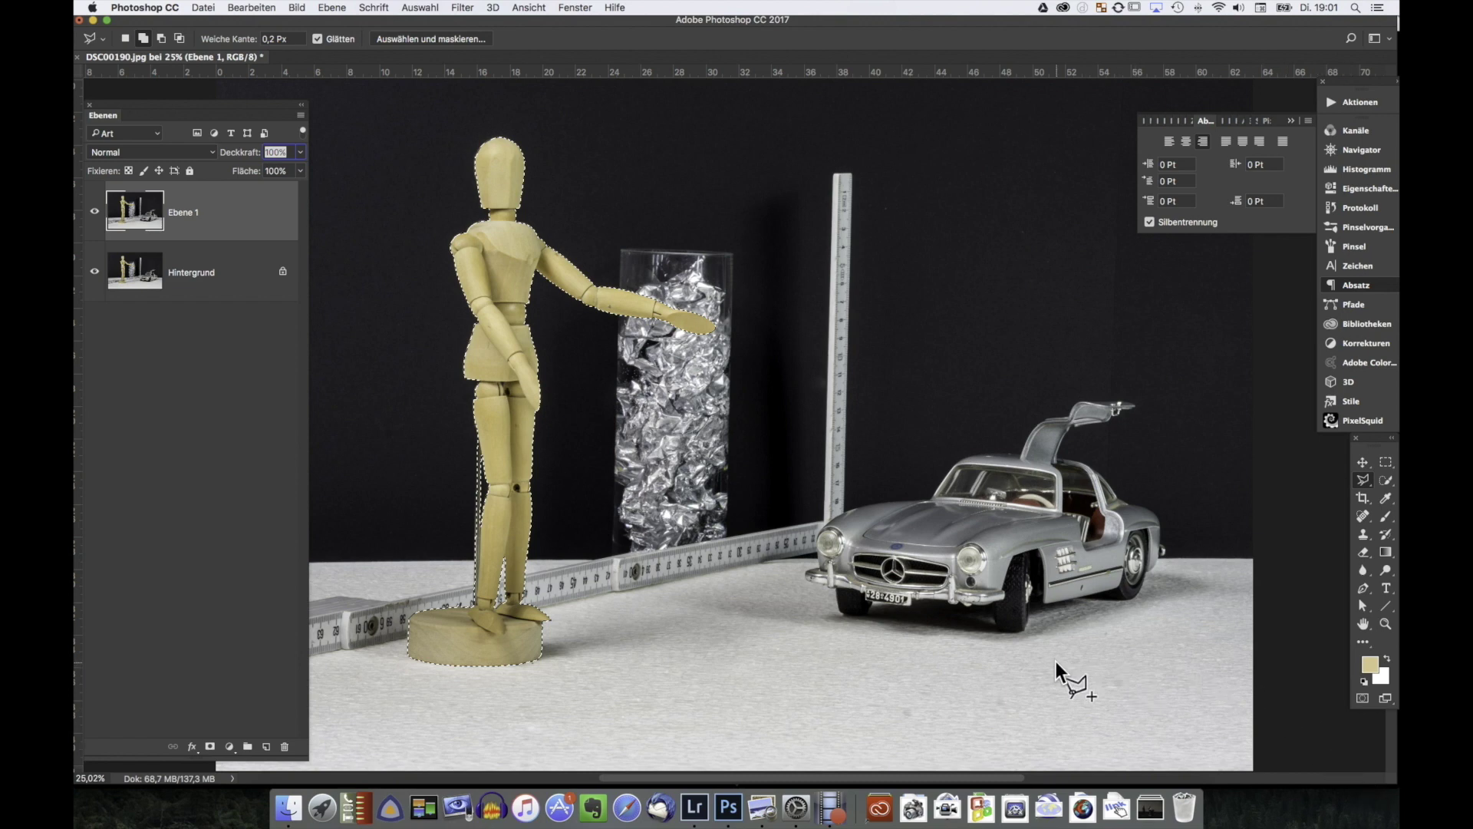
Step: Copy the selected mannequin onto a new layer, Ebene 2, then select Ebene 1
{"action": "key", "text": "super+j"}
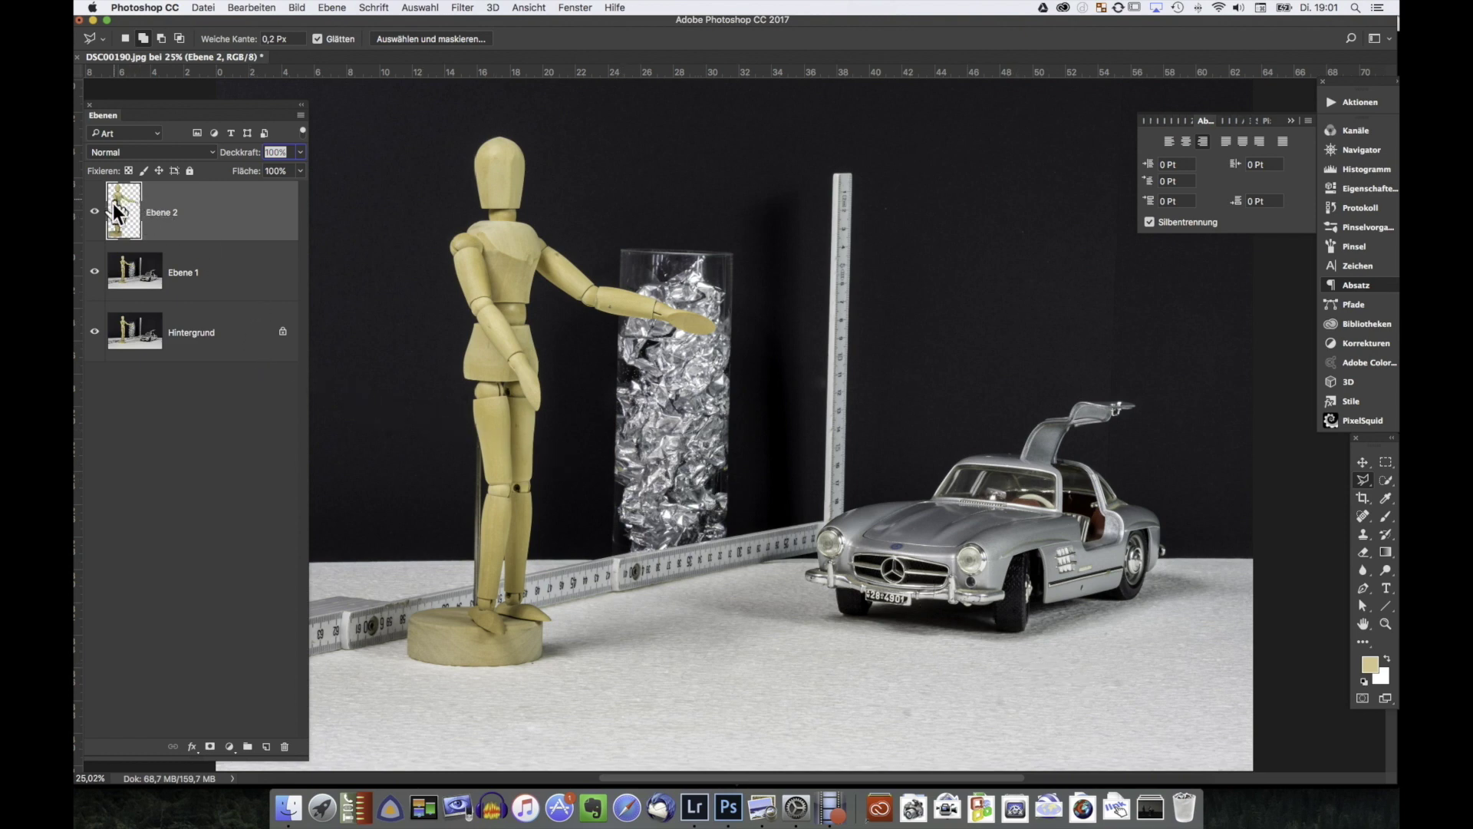
{"action": "left_click", "coordinate": [131, 274]}
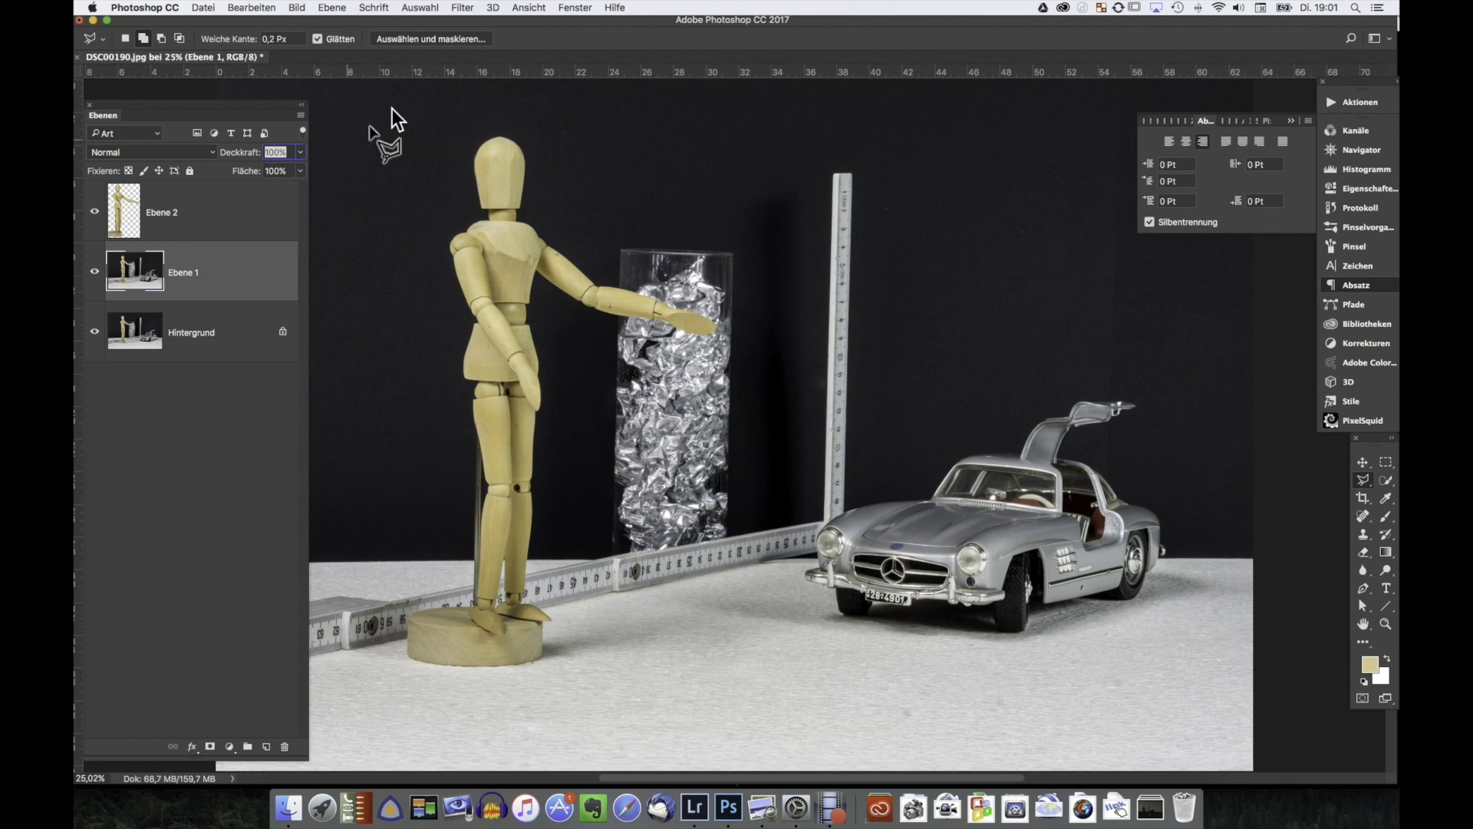
Step: Preview a 40,2 px Gaussian Blur on Ebene 1, then cancel it
{"action": "left_click", "coordinate": [461, 9]}
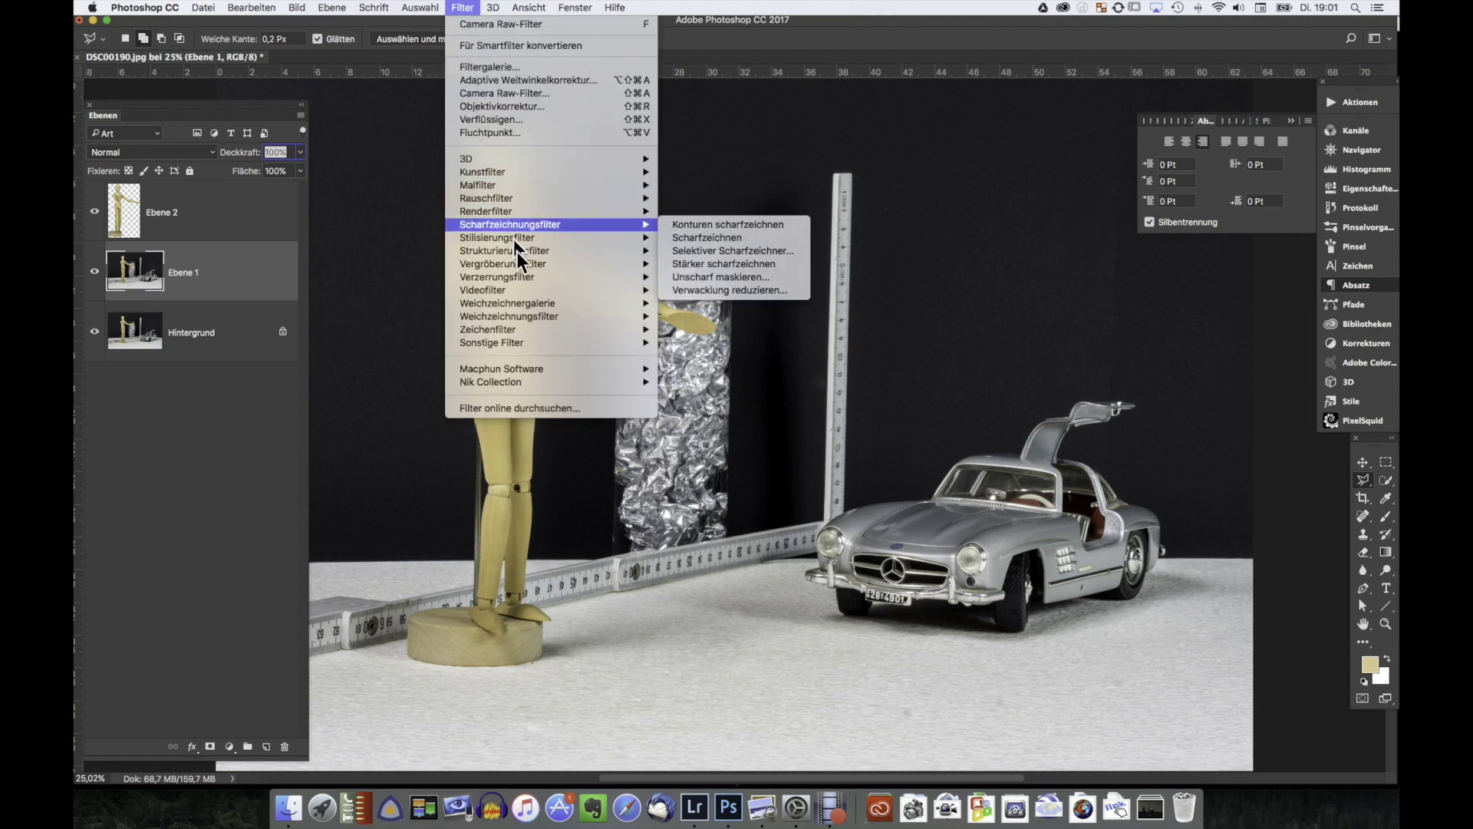
{"action": "mouse_move", "coordinate": [509, 315]}
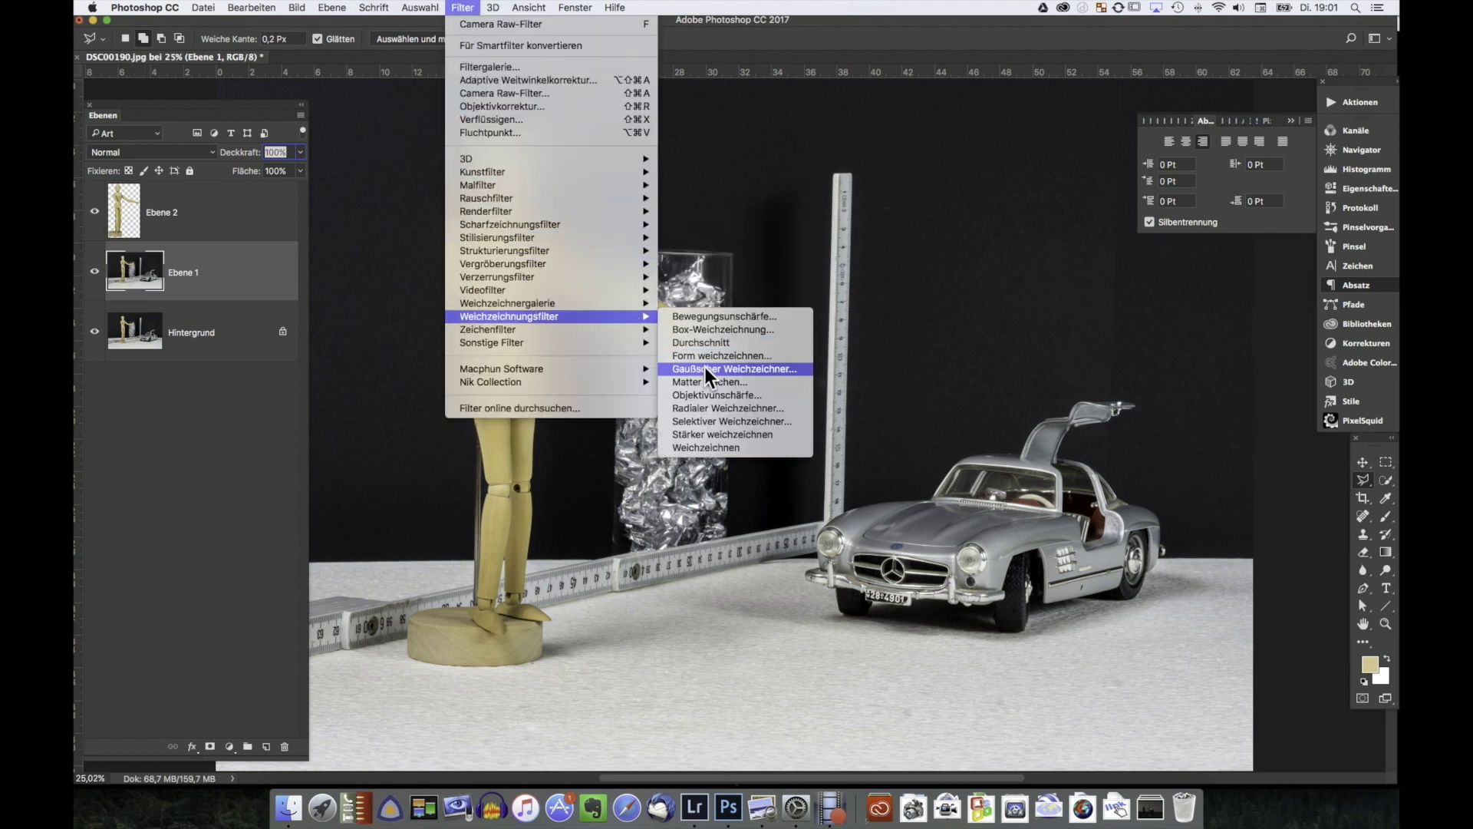
{"action": "left_click", "coordinate": [704, 368]}
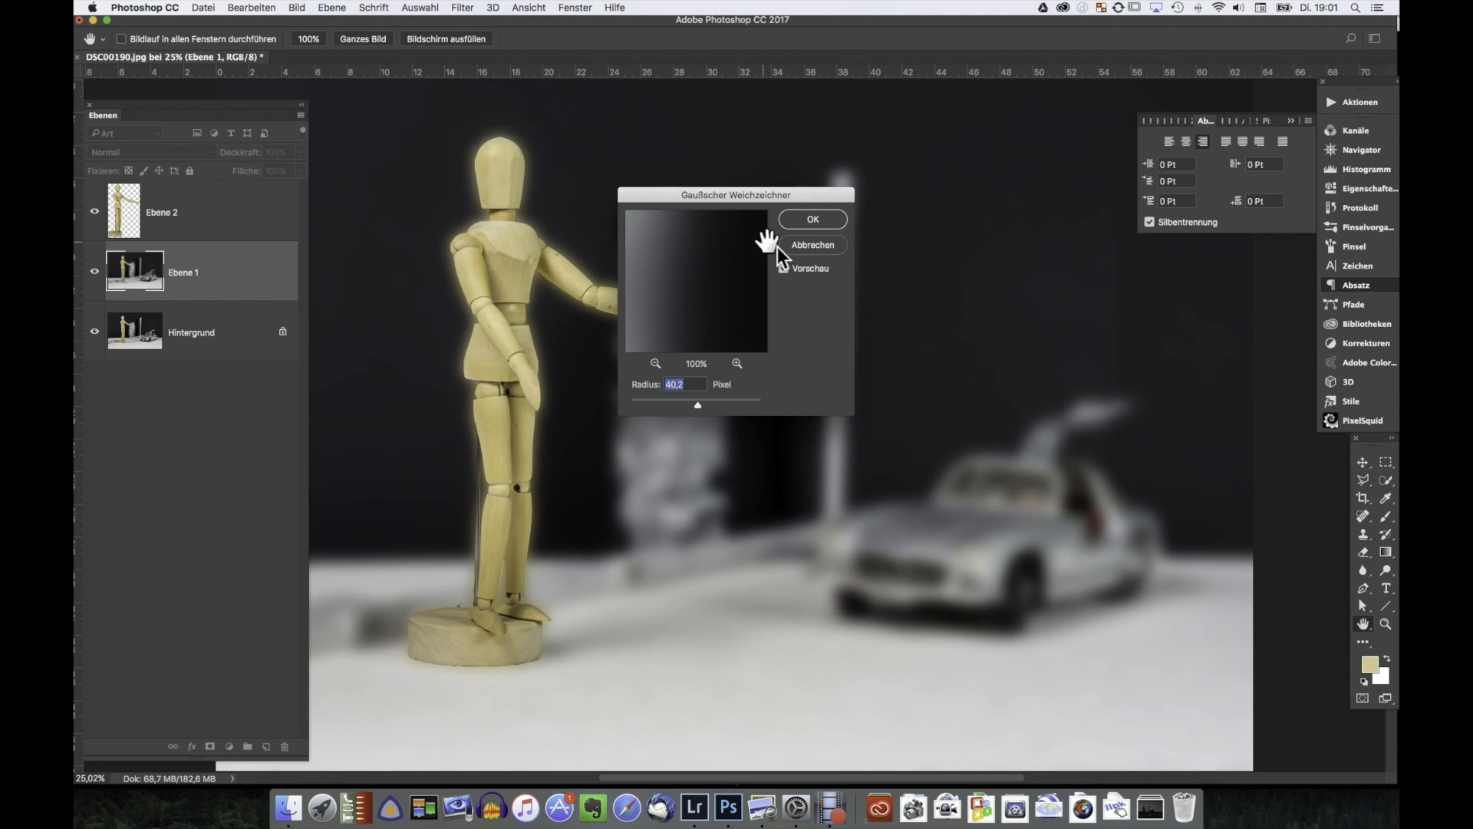
{"action": "left_click", "coordinate": [803, 245]}
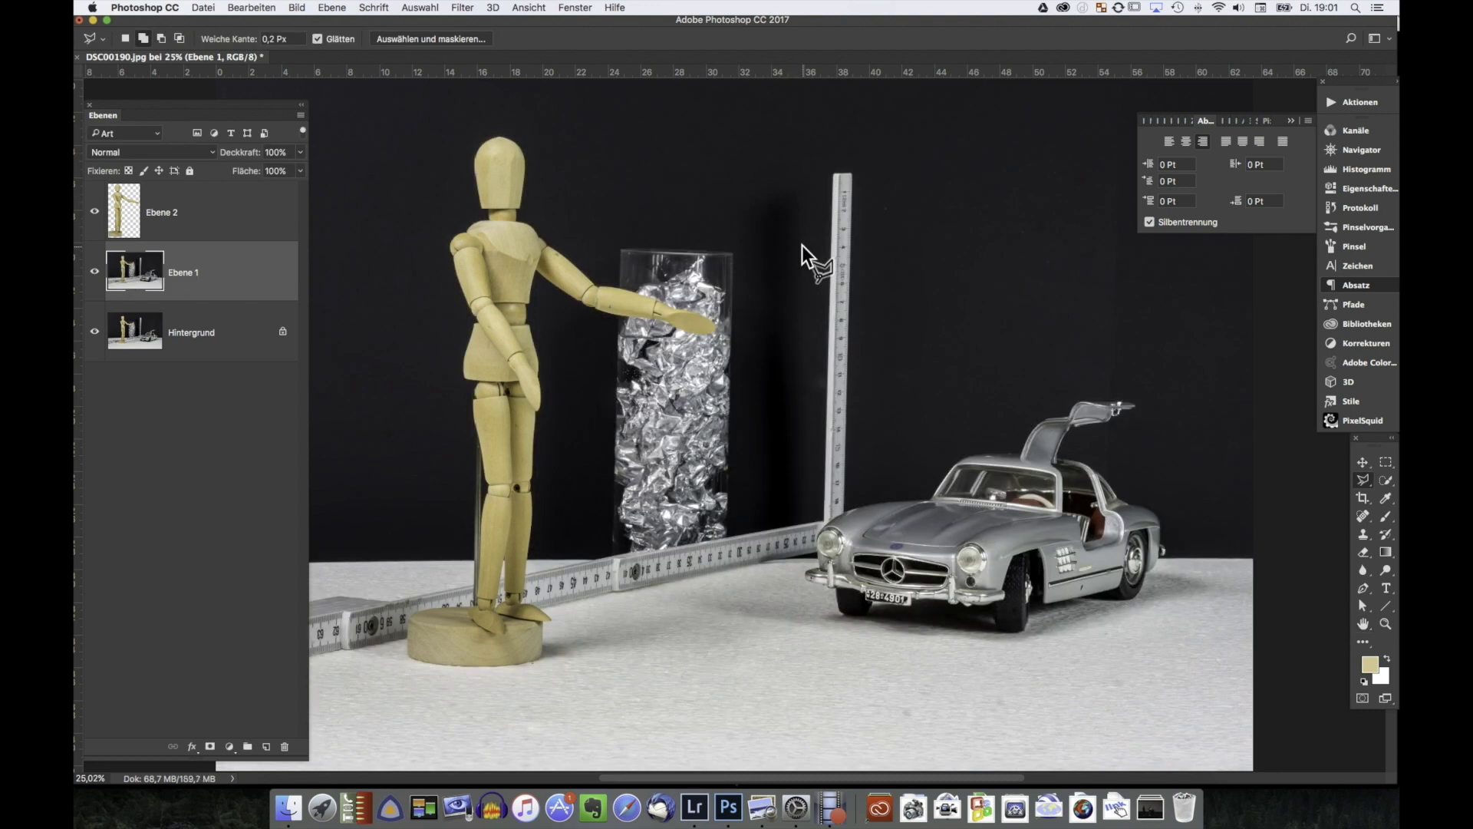
Step: Undo the Ebene 2 layer so the mannequin selection is active again
{"action": "key", "text": "ctrl+z"}
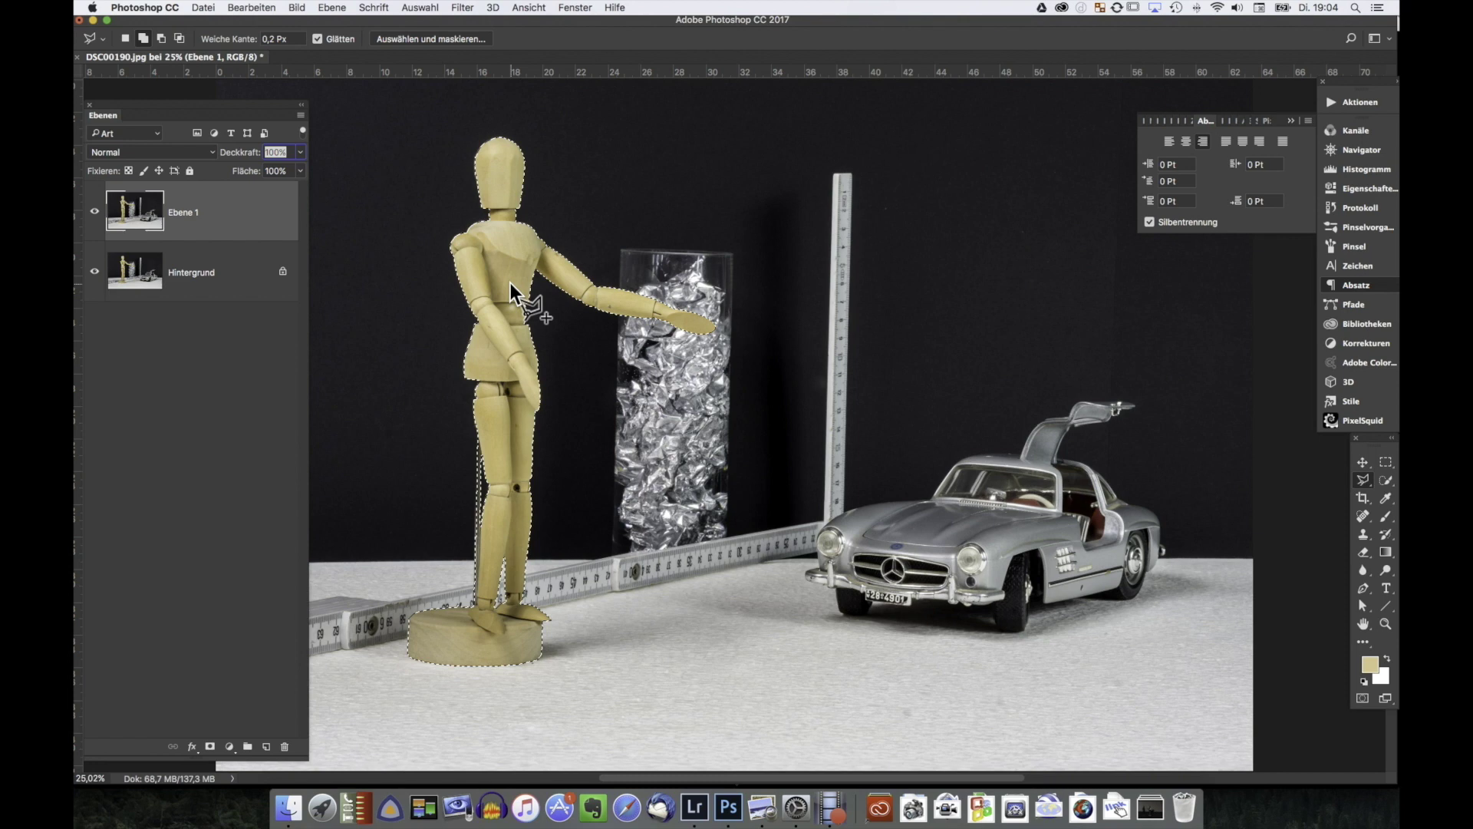
Step: Invert the mannequin selection with Auswahl umkehren
{"action": "left_click", "coordinate": [420, 7]}
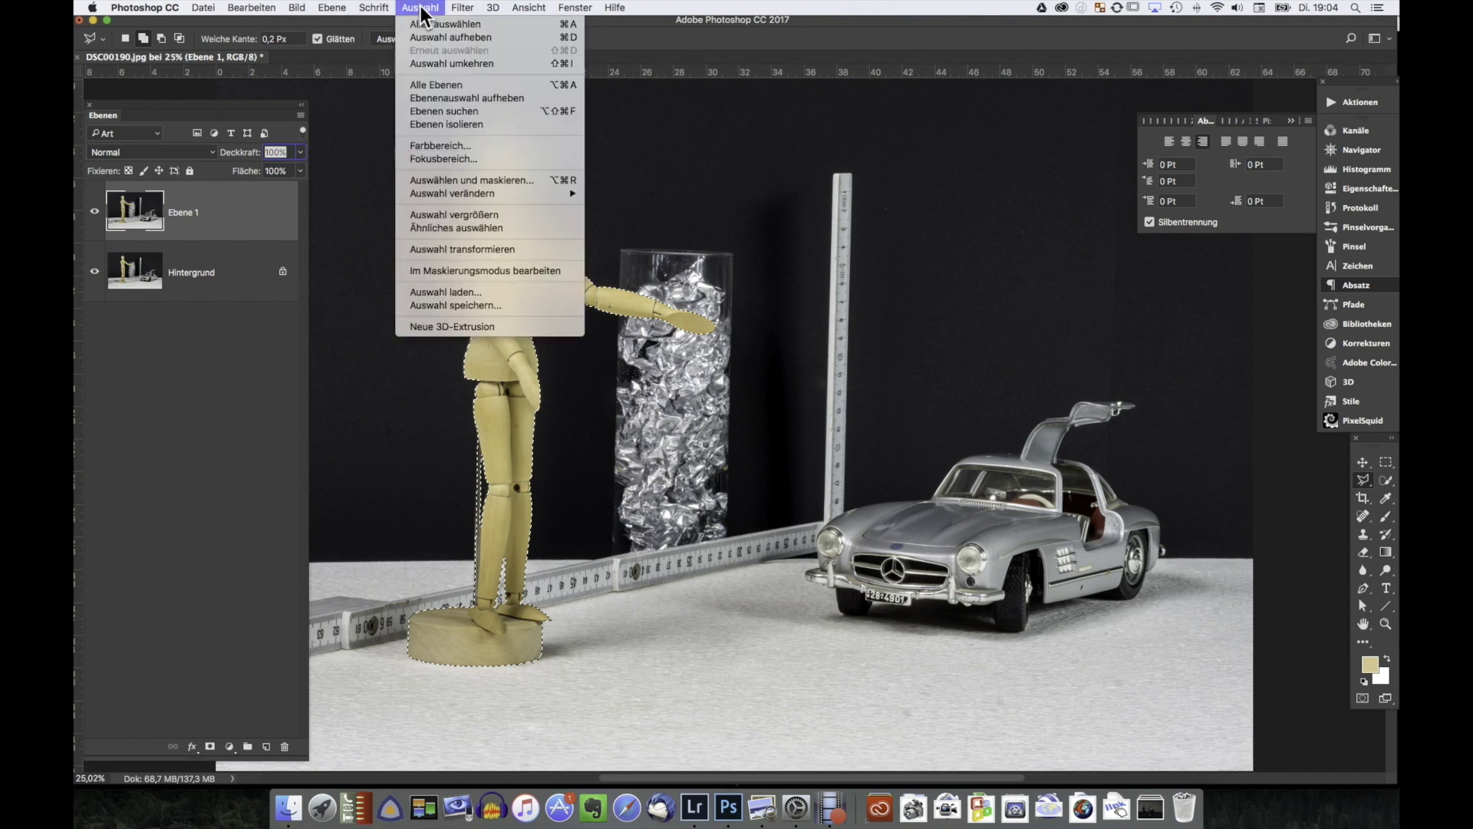
{"action": "left_click", "coordinate": [453, 62]}
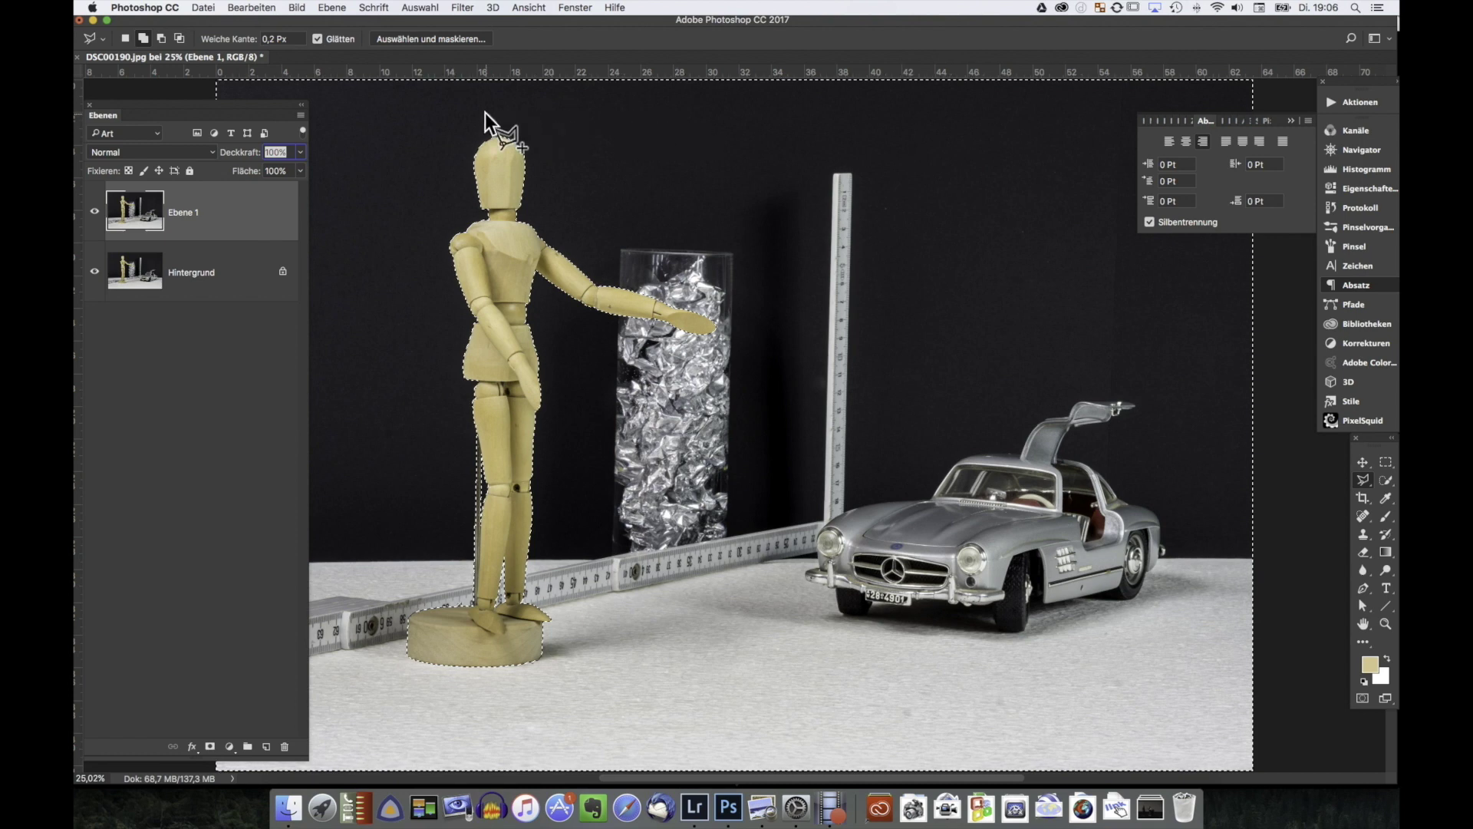
Step: Open the Tilt-Shift blur from the Weichzeichnergalerie for the inverted selection
{"action": "left_click", "coordinate": [464, 7]}
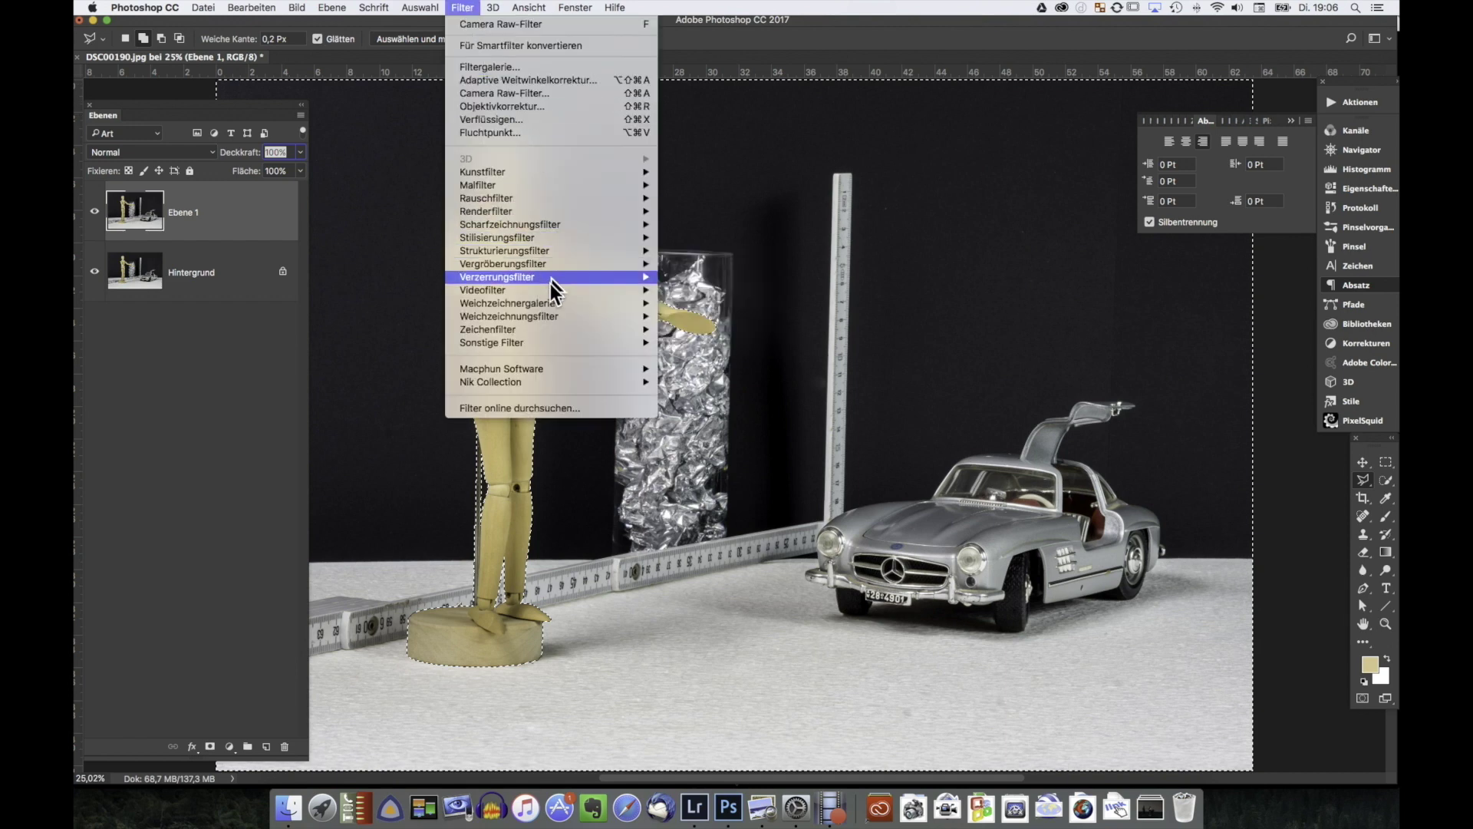
{"action": "mouse_move", "coordinate": [507, 303]}
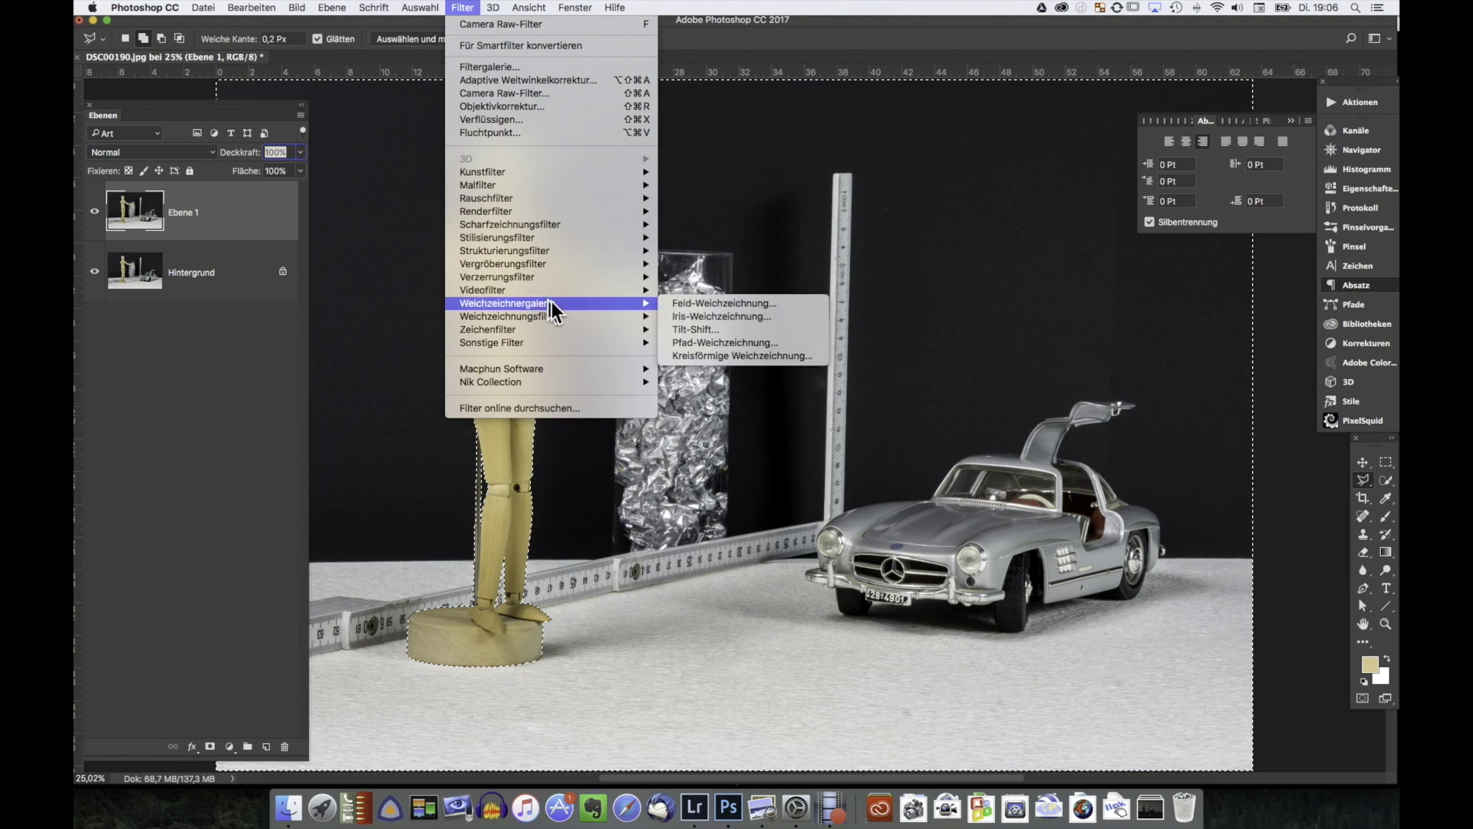
{"action": "left_click", "coordinate": [688, 330]}
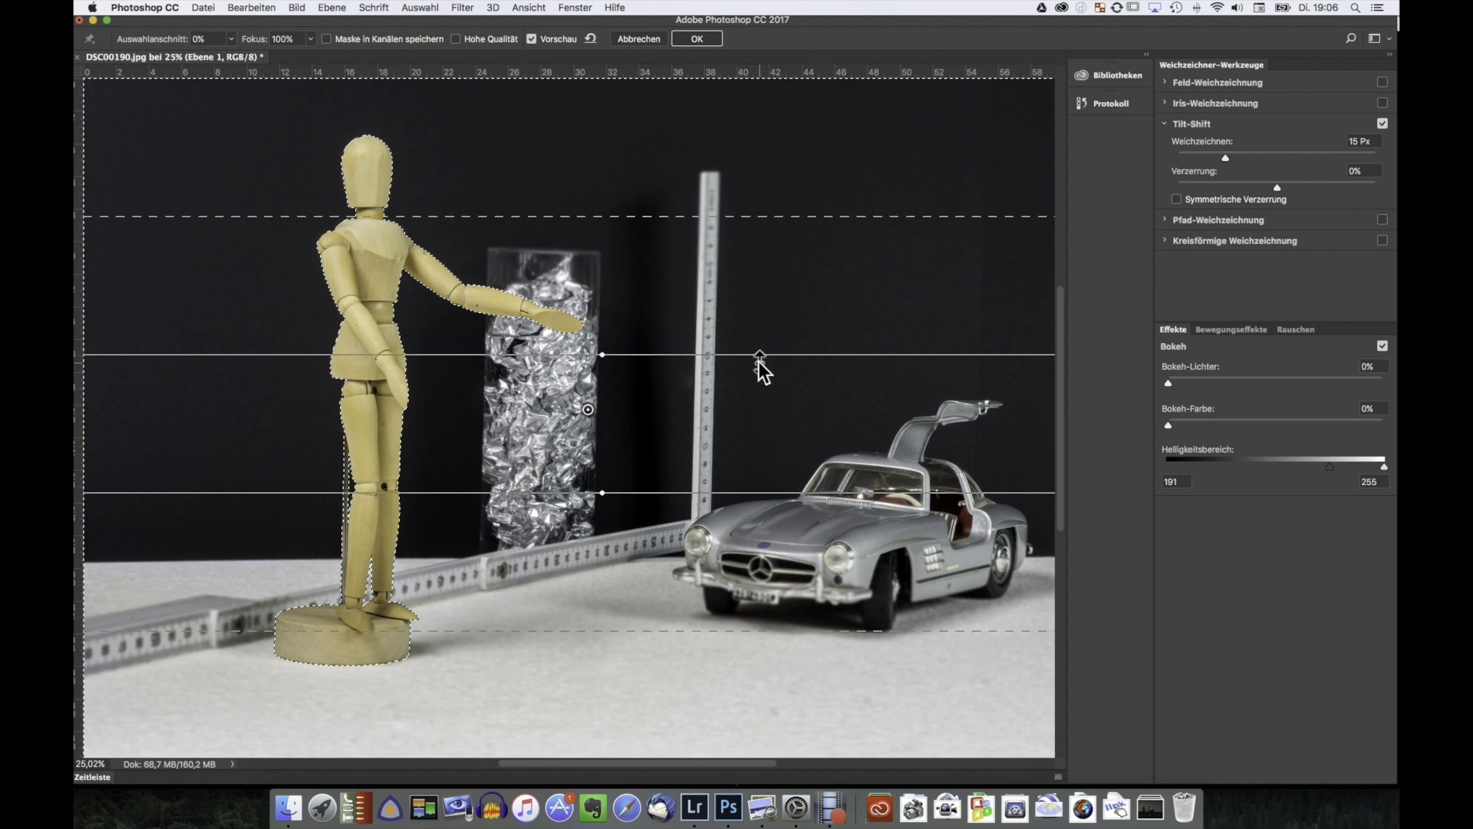
Step: Raise the Tilt-Shift blur to 72 px and move the sharp band over the car and floor
{"action": "scroll", "coordinate": [747, 618], "scroll_direction": "right", "scroll_amount": 2}
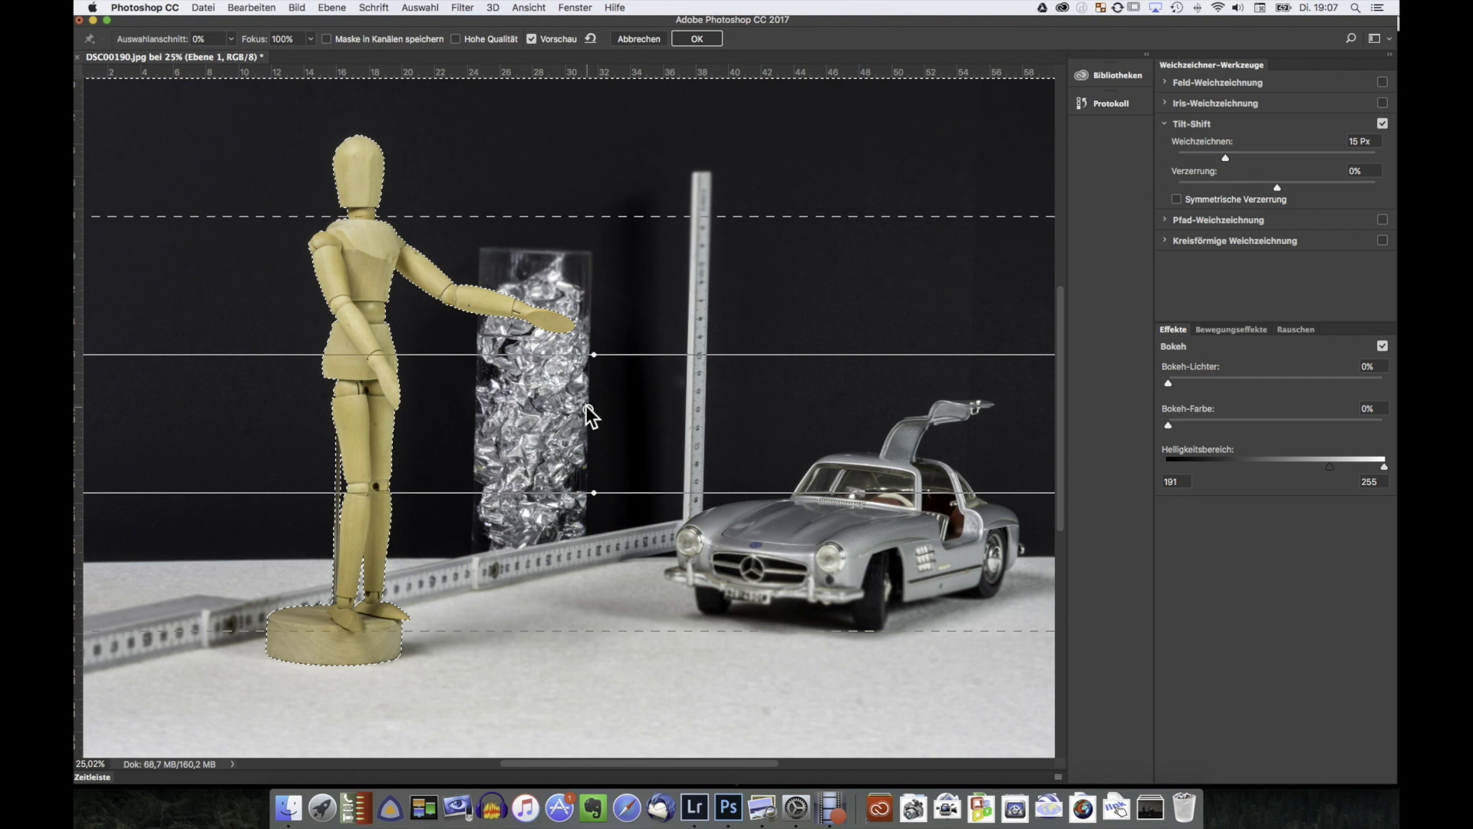
{"action": "left_click_drag", "start_coordinate": [588, 414], "coordinate": [582, 399]}
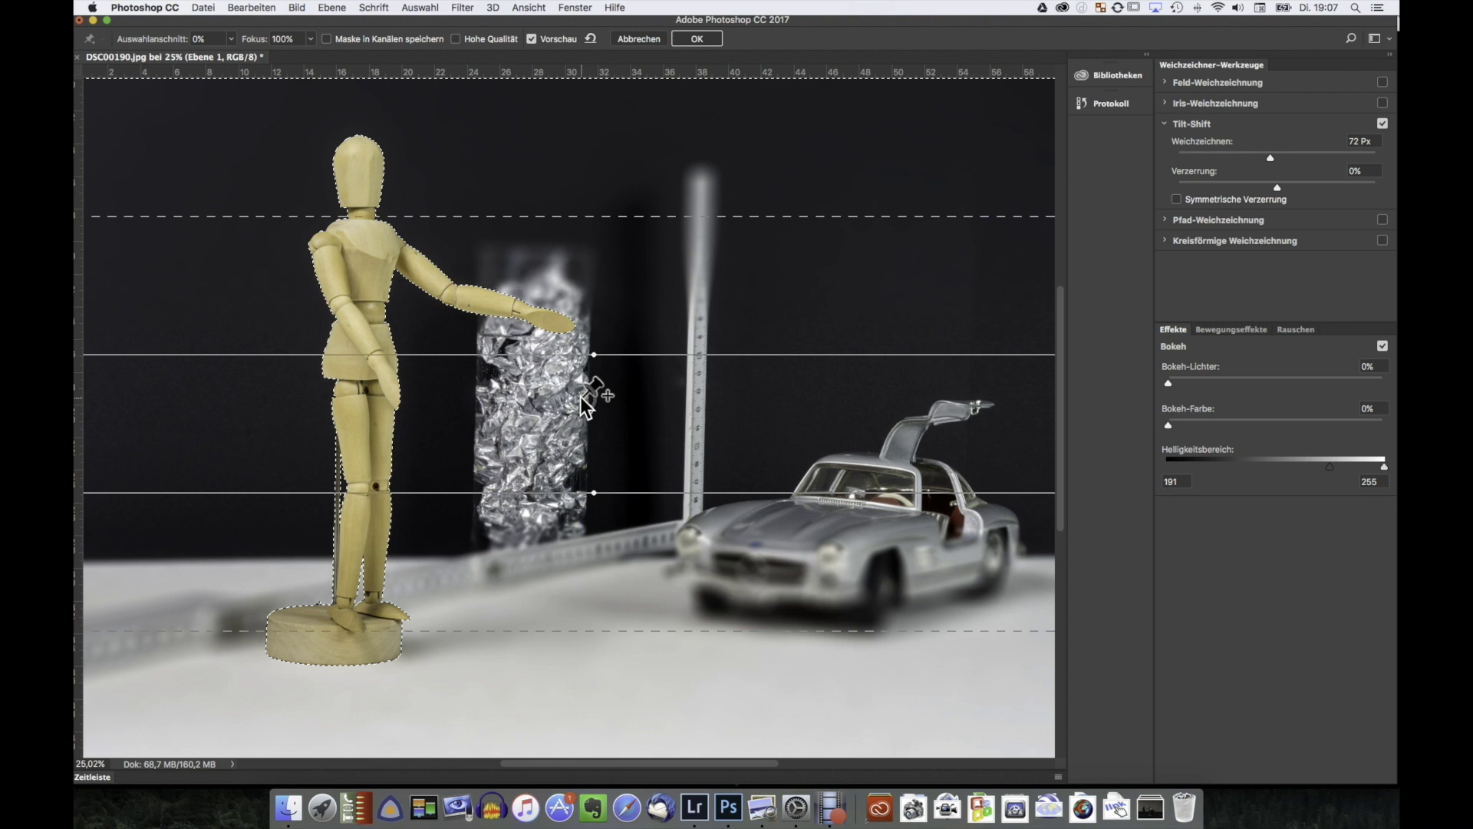
{"action": "left_click_drag", "start_coordinate": [580, 411], "coordinate": [538, 635]}
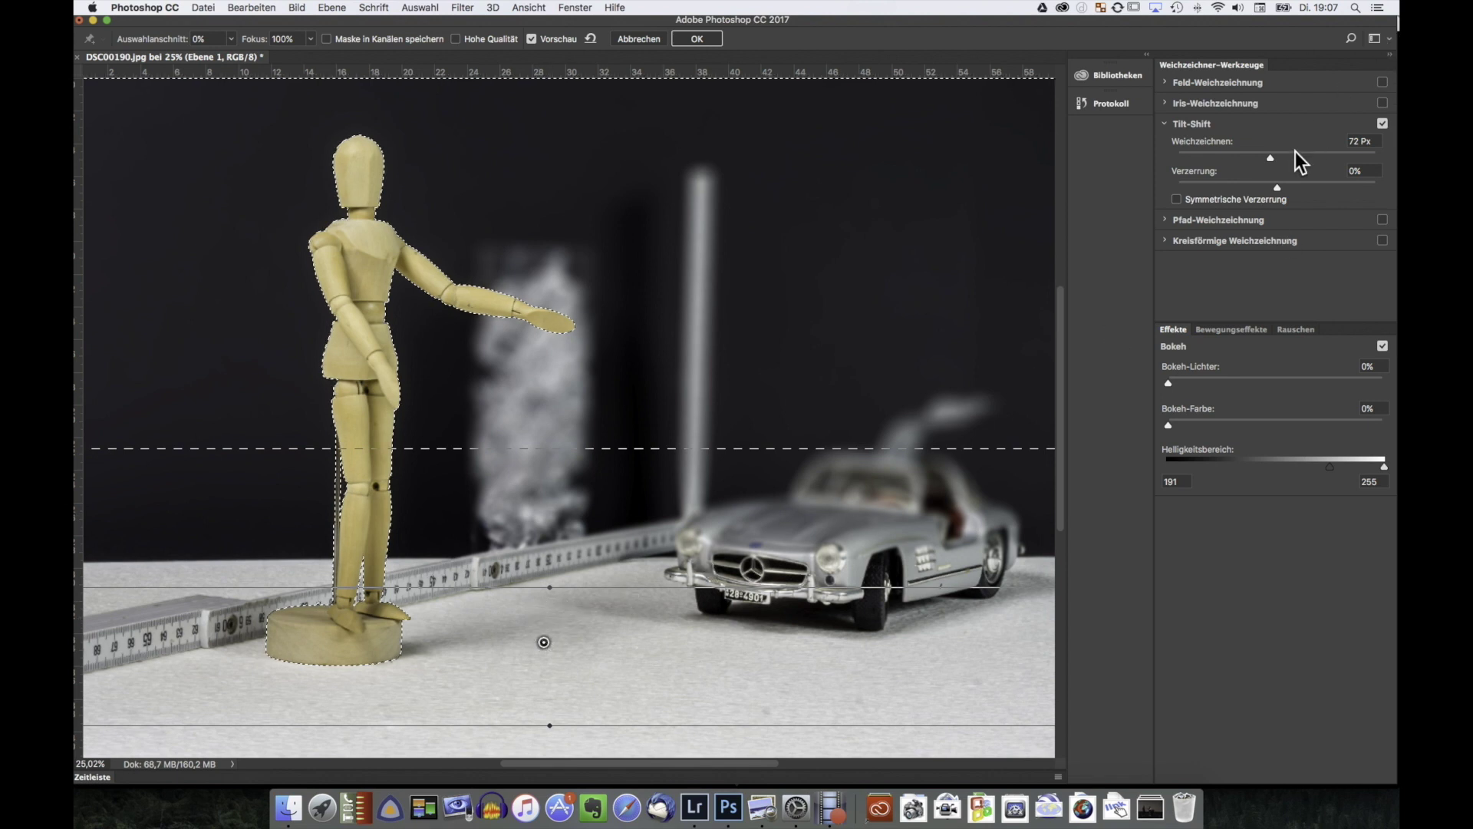
Step: Increase the blur to 160 px and narrow the sharp band to the floor strip
{"action": "left_click_drag", "start_coordinate": [1271, 157], "coordinate": [1302, 158]}
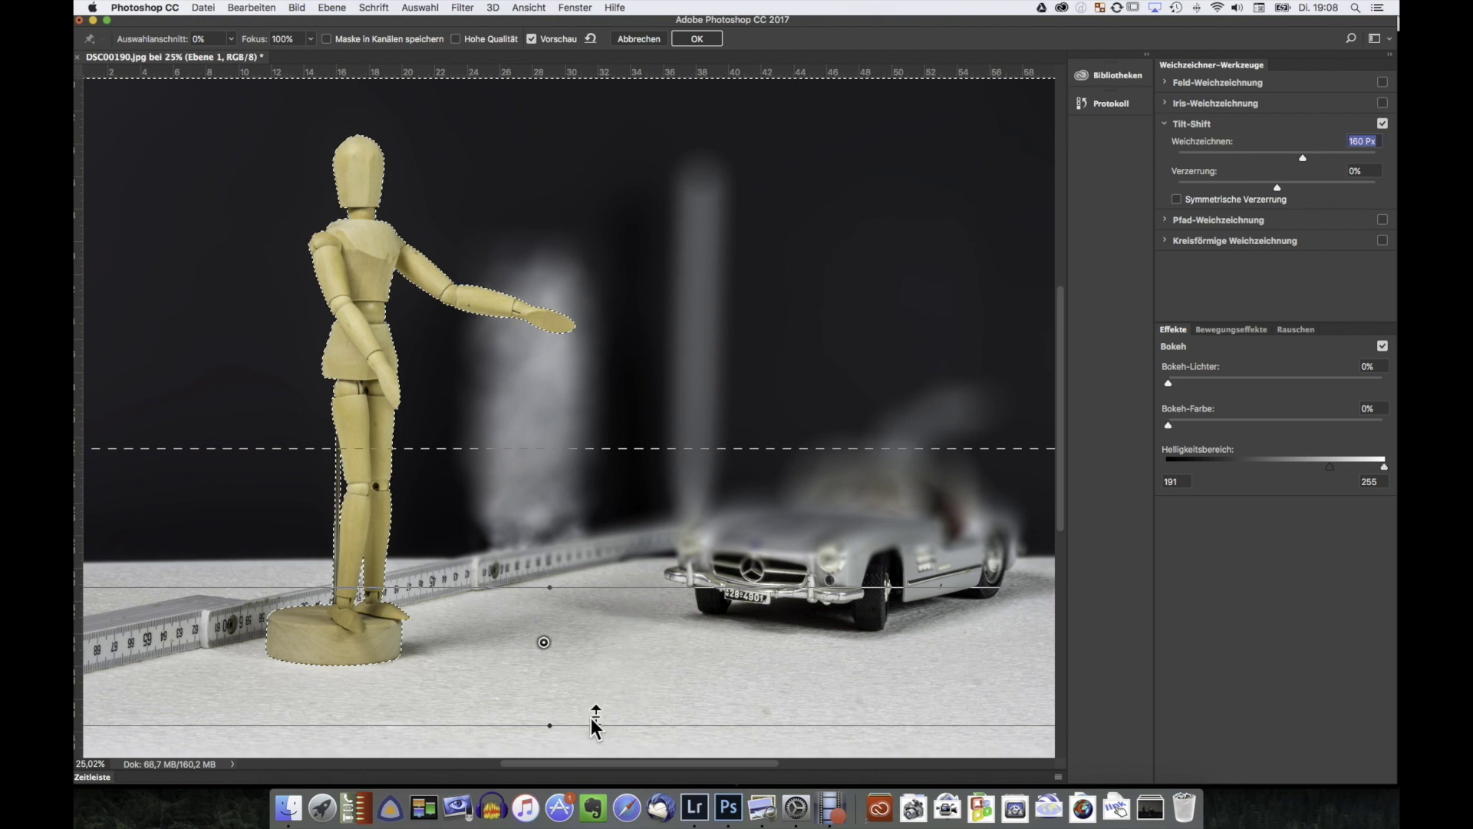
{"action": "left_click_drag", "start_coordinate": [592, 718], "coordinate": [611, 674]}
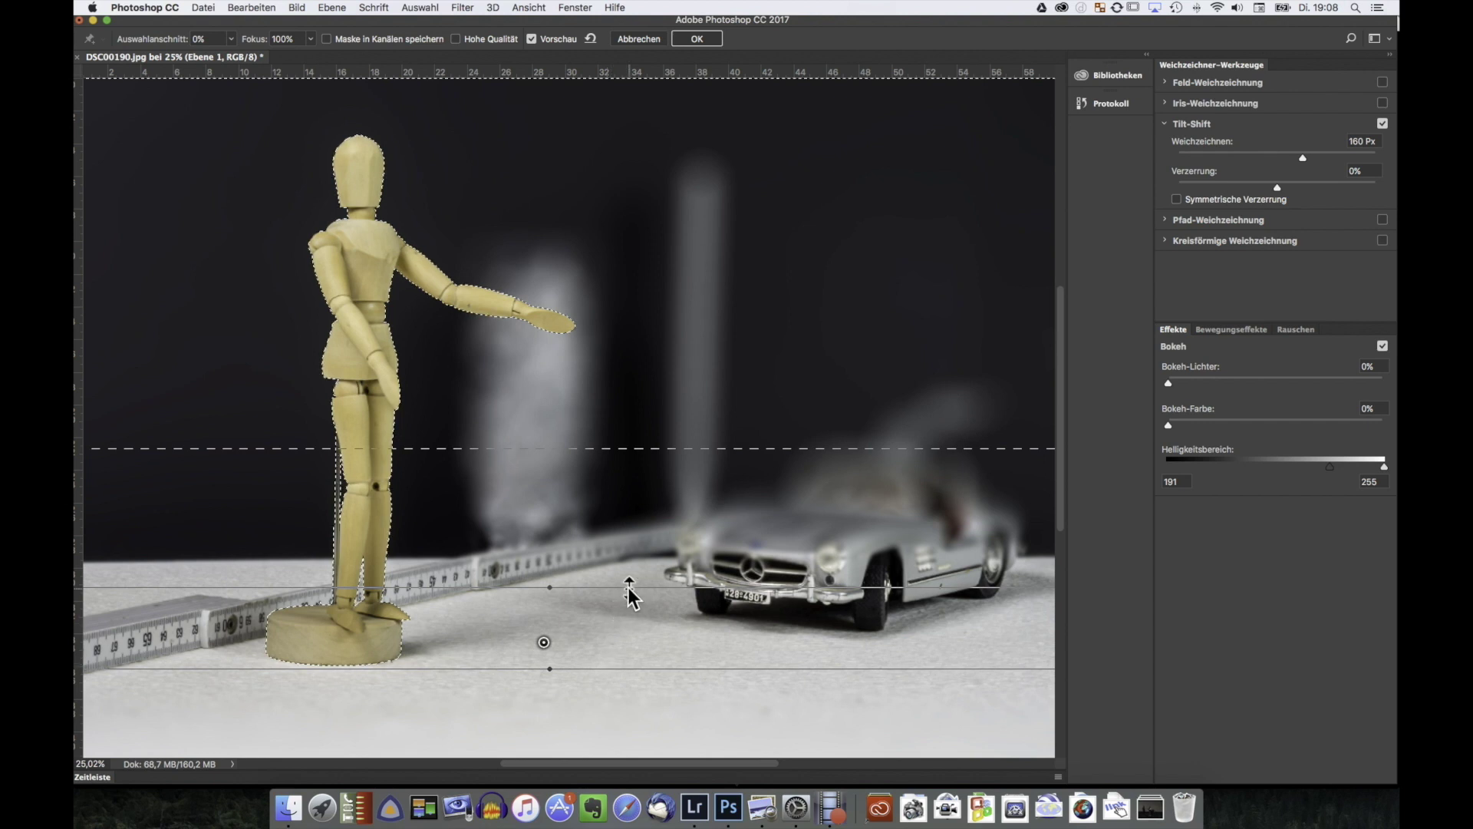
{"action": "left_click_drag", "start_coordinate": [628, 589], "coordinate": [633, 594]}
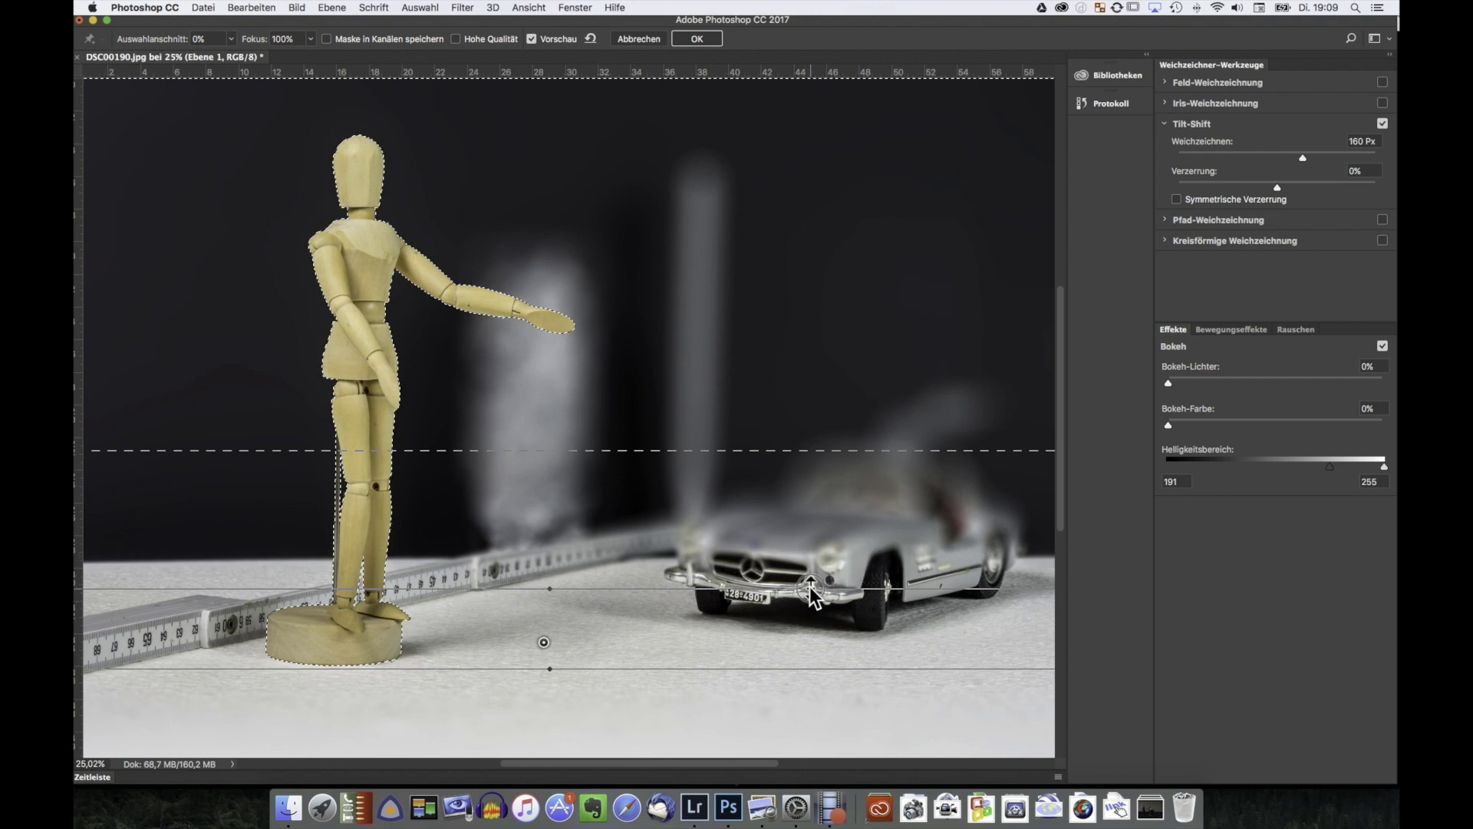
Step: Raise the upper focus line near the car's front, then nudge it back down
{"action": "left_click_drag", "start_coordinate": [811, 589], "coordinate": [815, 558]}
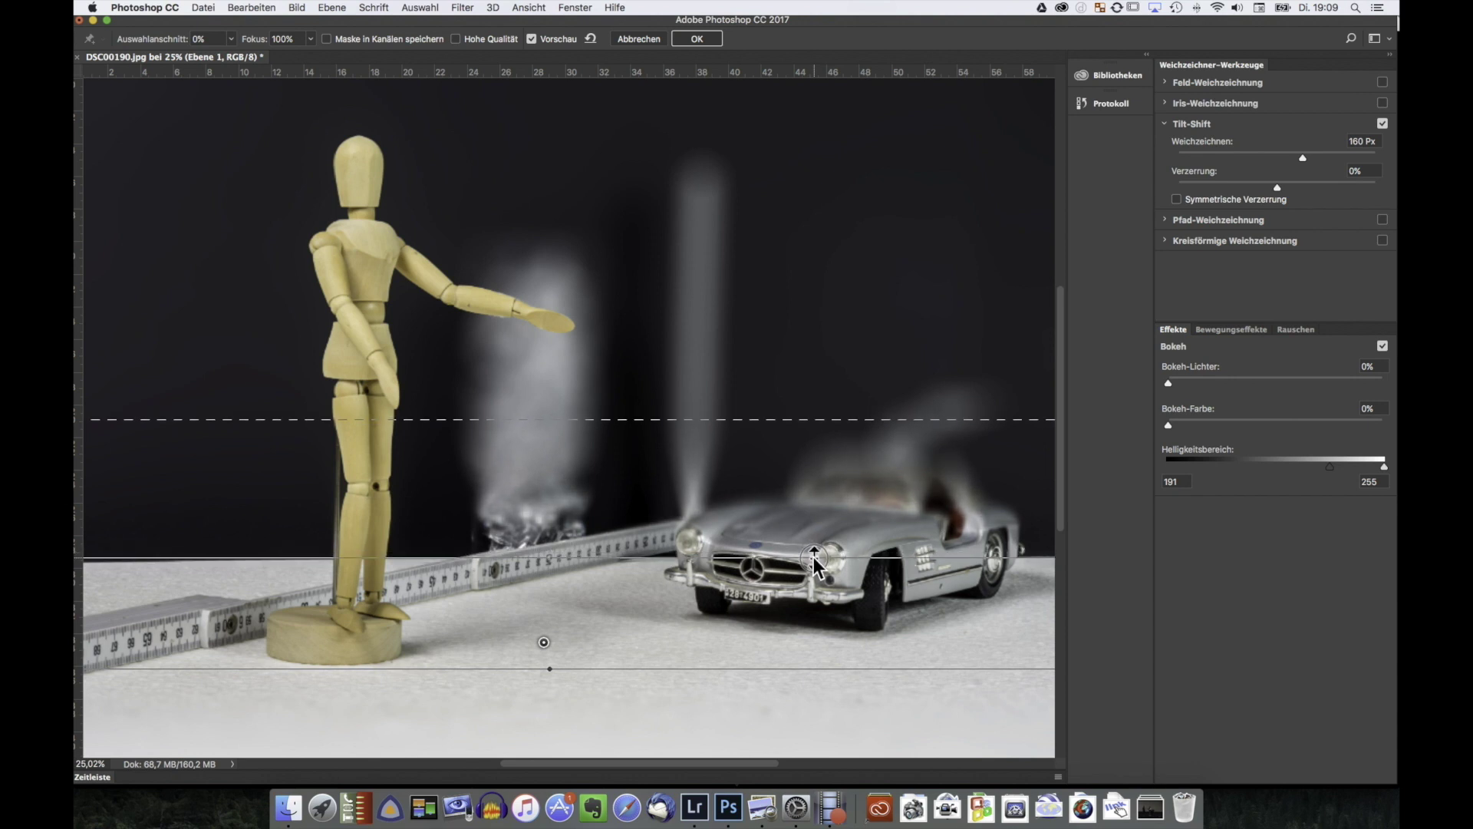
{"action": "left_click_drag", "start_coordinate": [815, 557], "coordinate": [815, 562]}
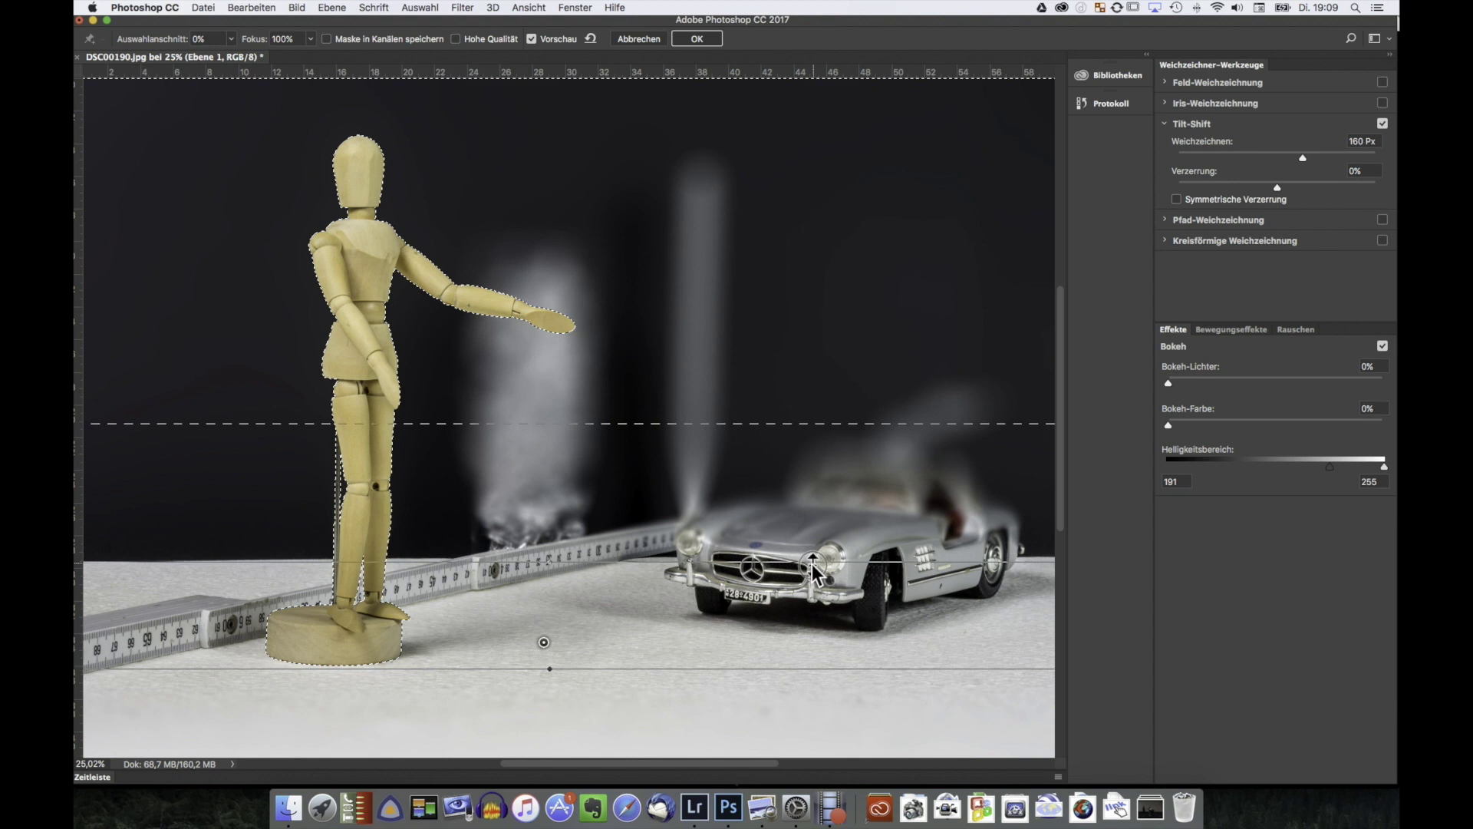
{"action": "left_click_drag", "start_coordinate": [813, 561], "coordinate": [813, 581]}
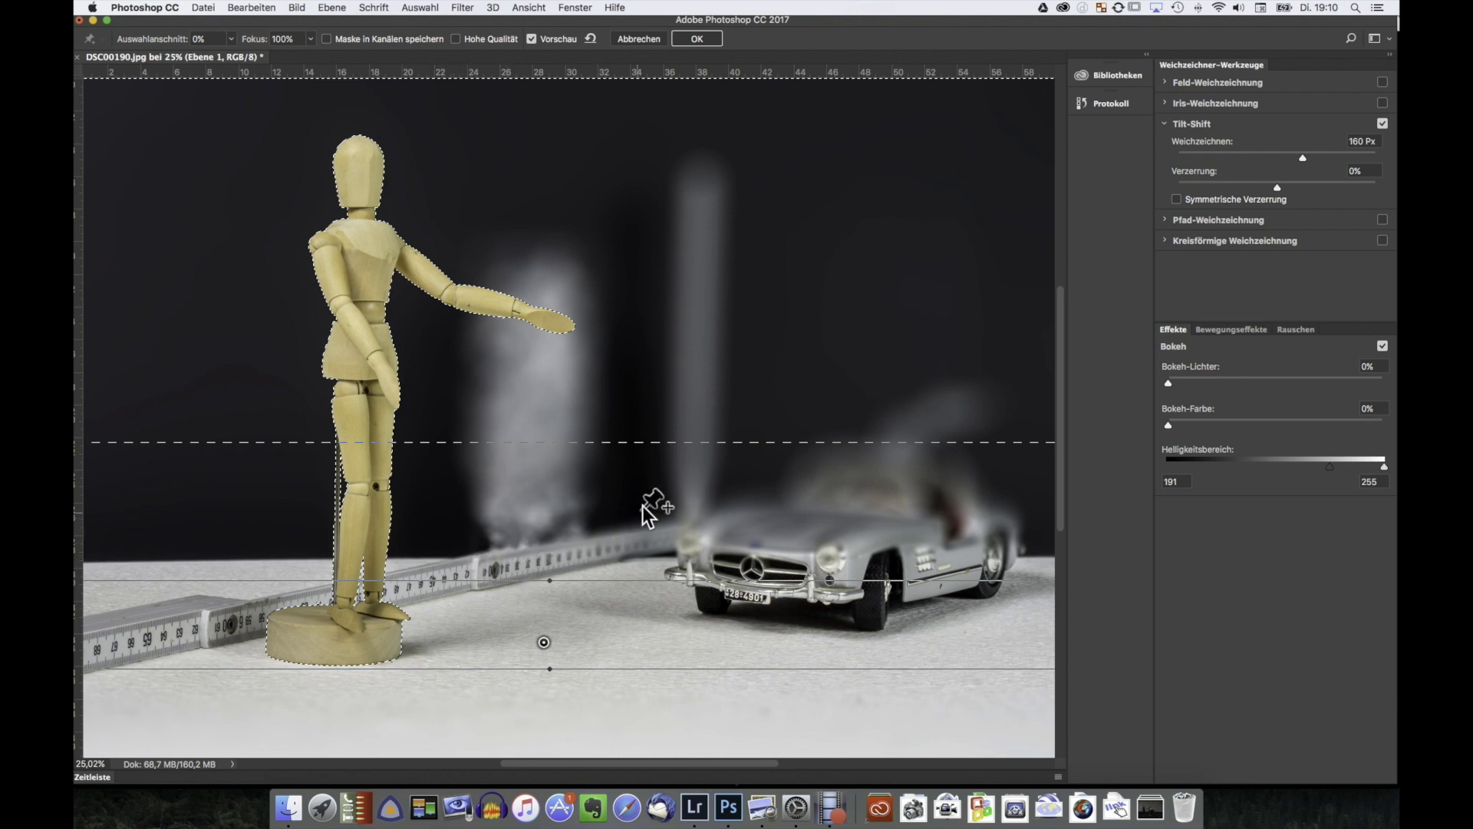
Step: Reposition the upper focus and fade lines around the car while reducing the blur strength
{"action": "left_click_drag", "start_coordinate": [654, 449], "coordinate": [636, 556]}
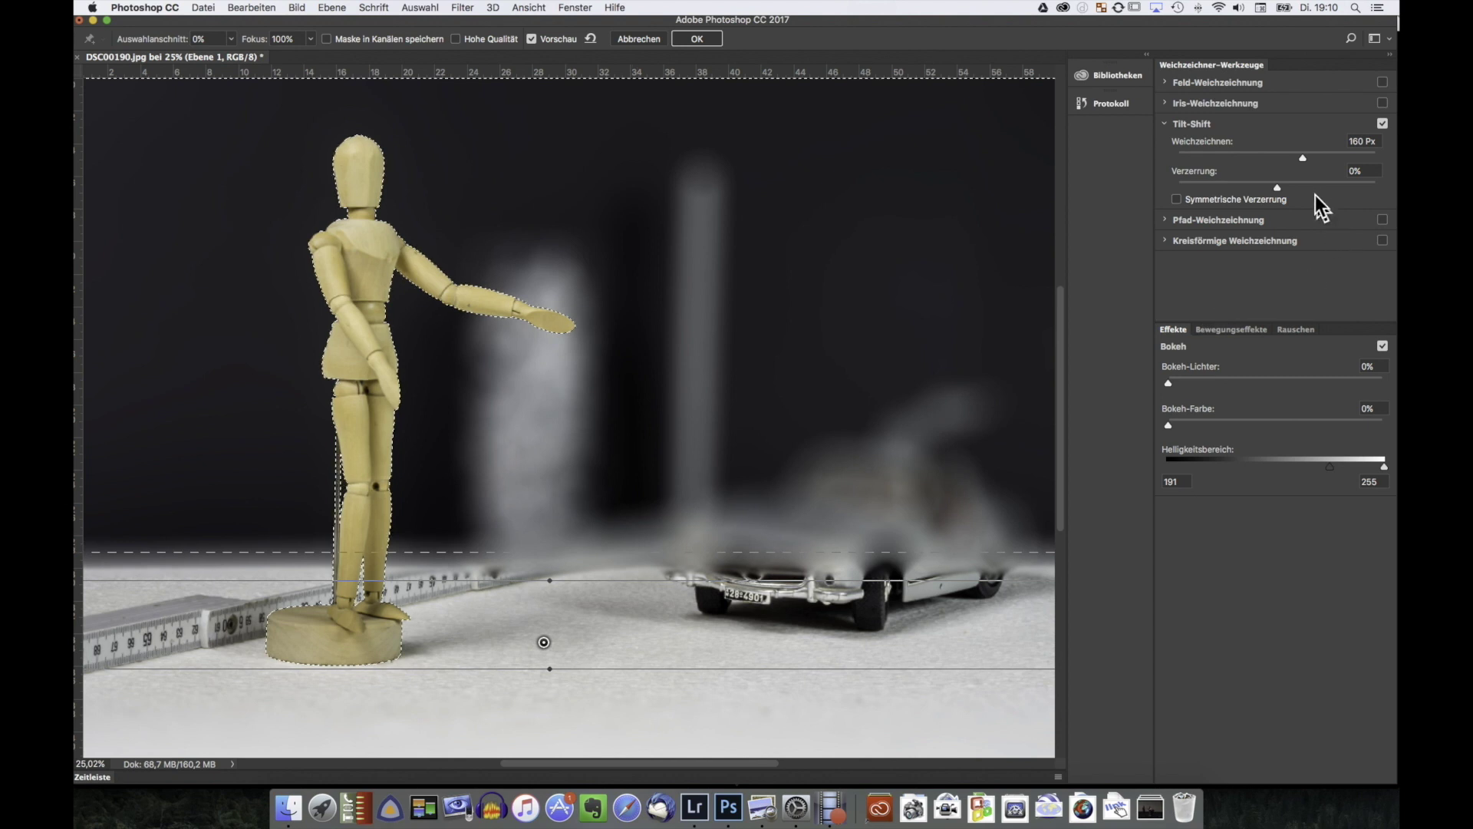
{"action": "left_click_drag", "start_coordinate": [1305, 159], "coordinate": [1259, 159]}
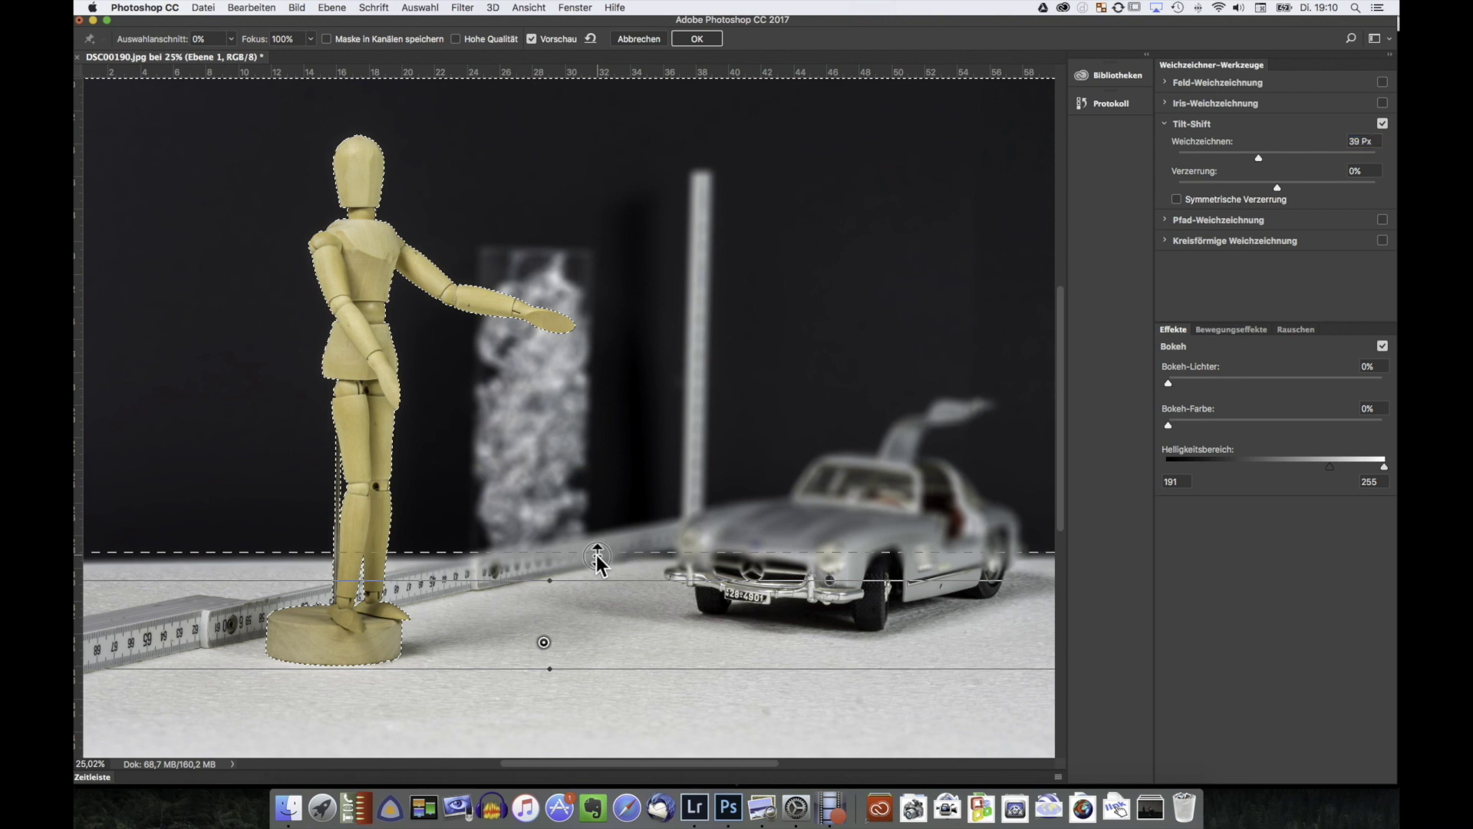
{"action": "left_click_drag", "start_coordinate": [598, 561], "coordinate": [598, 562]}
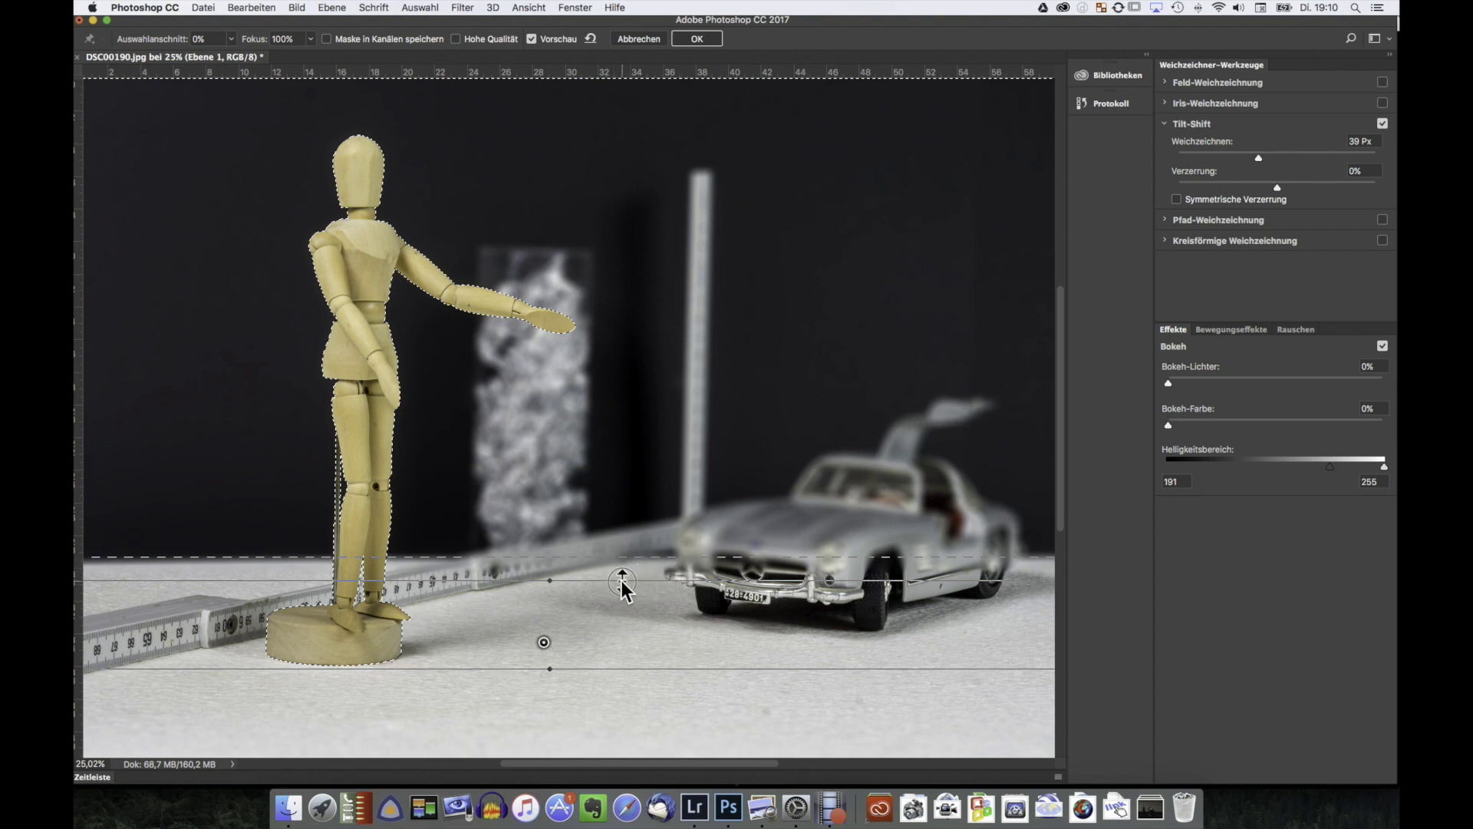
{"action": "left_click_drag", "start_coordinate": [621, 581], "coordinate": [618, 617]}
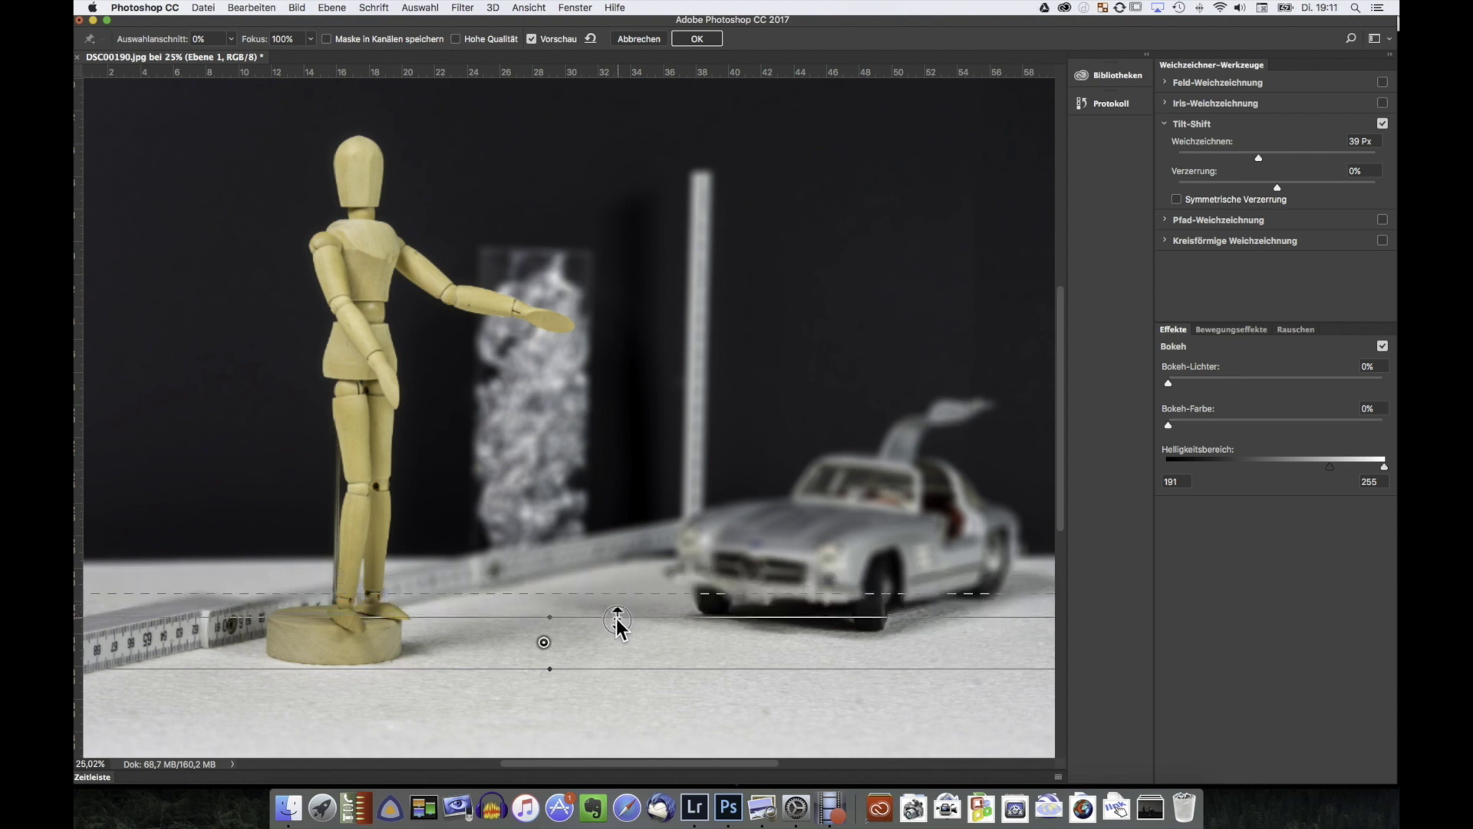
{"action": "left_click_drag", "start_coordinate": [618, 597], "coordinate": [625, 554]}
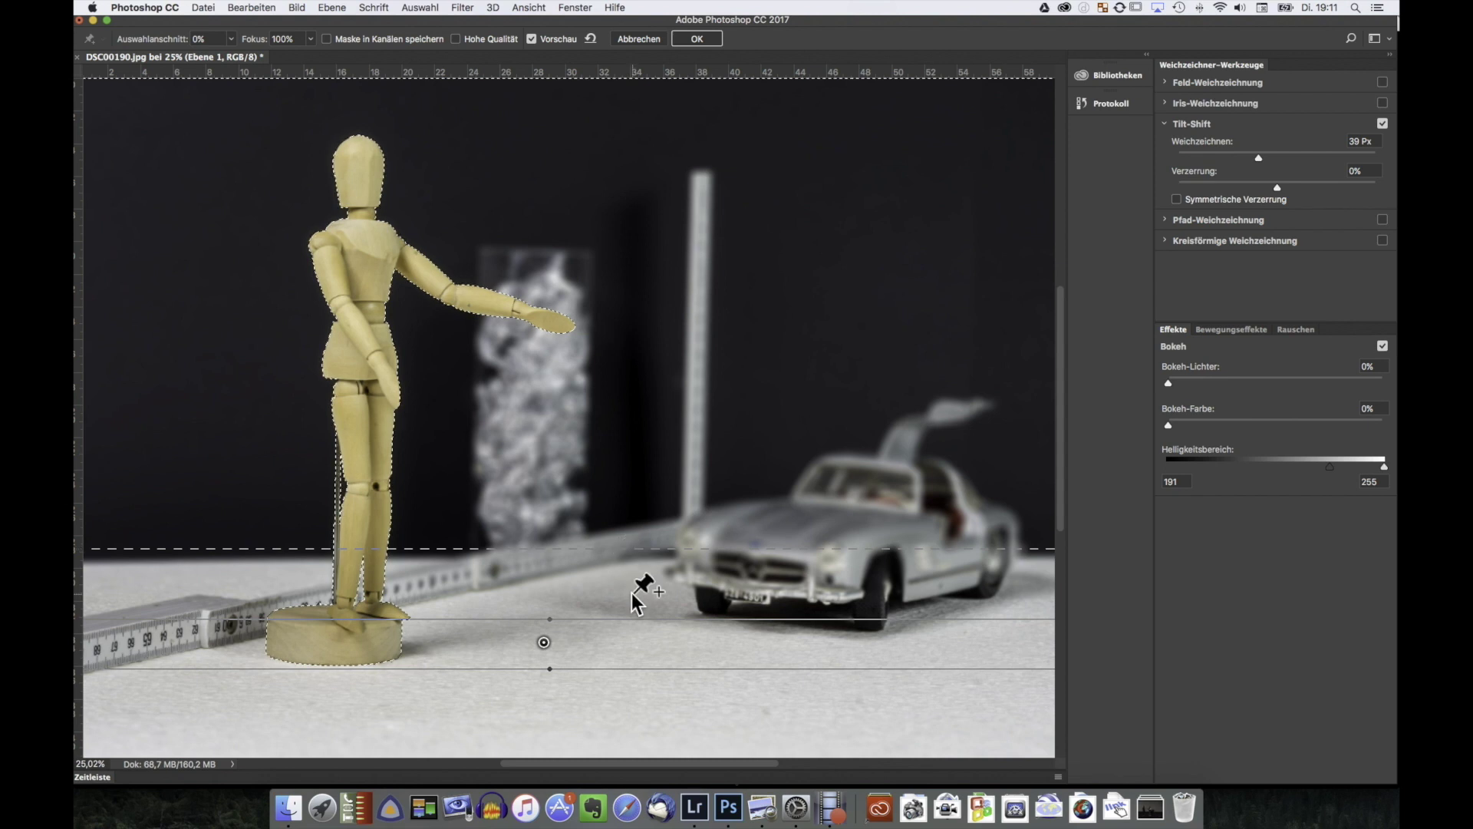
Step: Lower the Tilt-Shift blur strength to 12 px
{"action": "scroll", "coordinate": [632, 596], "scroll_direction": "down", "scroll_amount": 3}
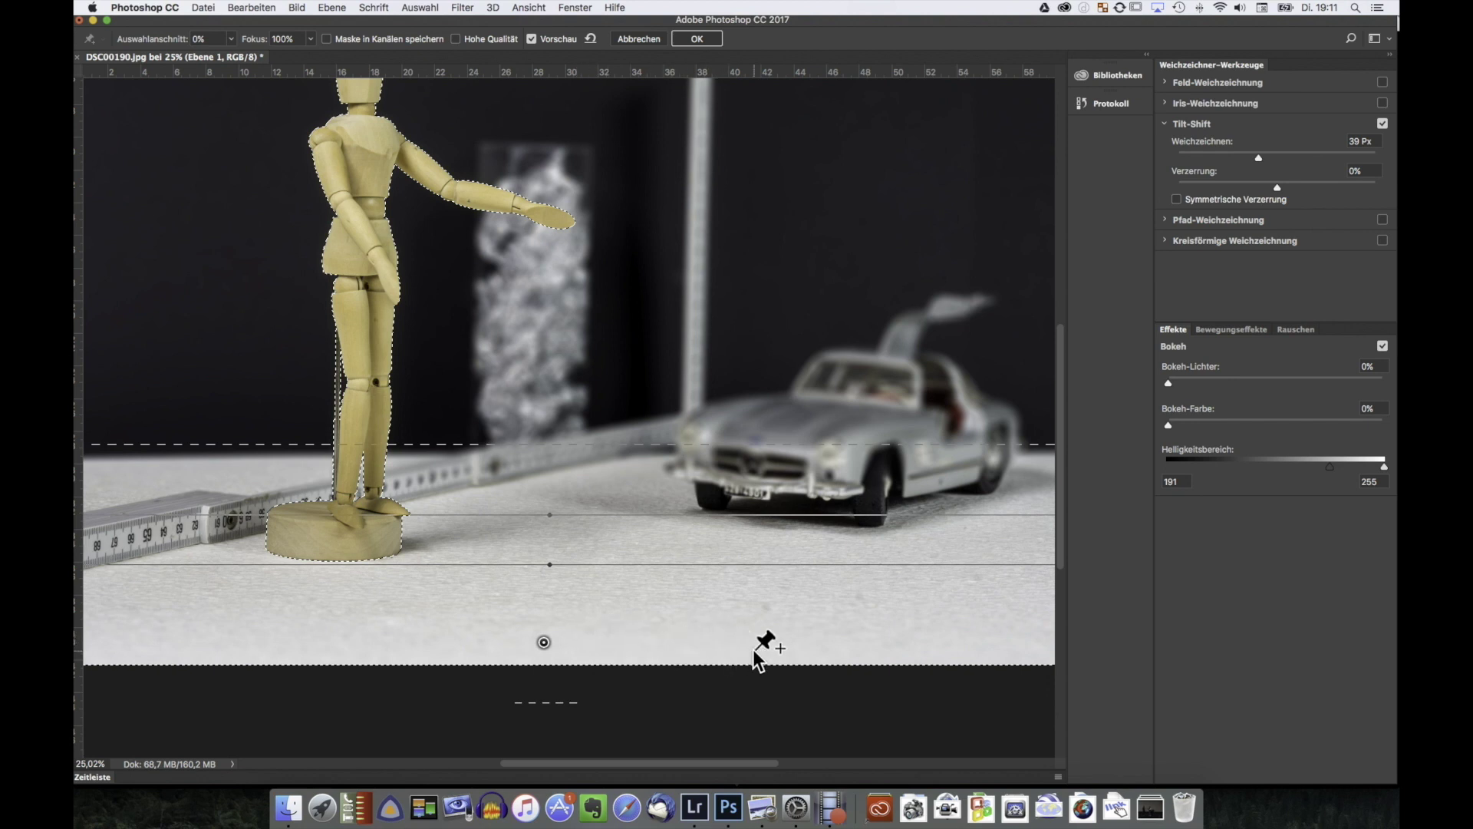
{"action": "scroll", "coordinate": [753, 649], "scroll_direction": "up", "scroll_amount": 3}
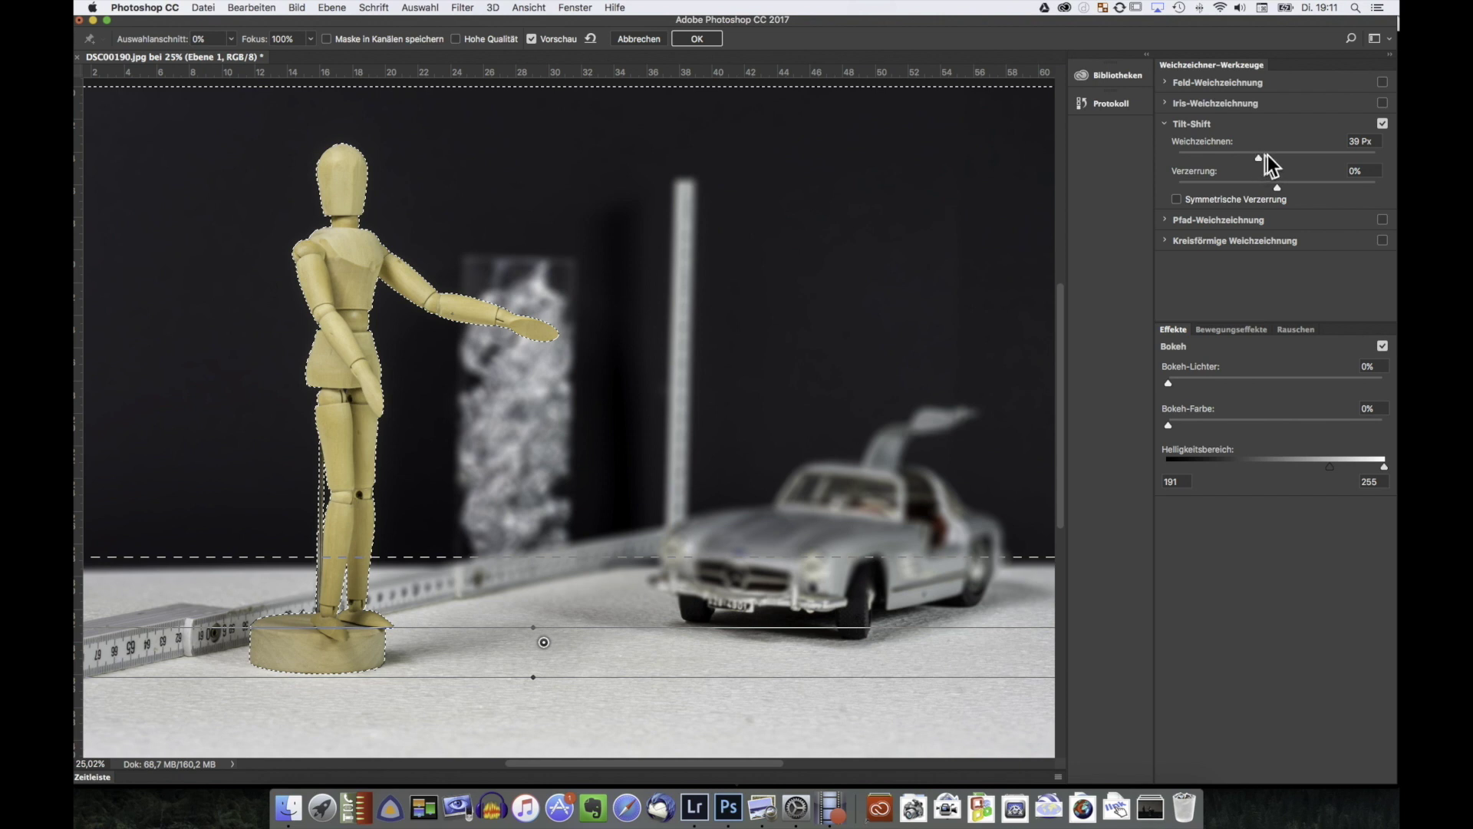
{"action": "left_click_drag", "start_coordinate": [1257, 157], "coordinate": [1220, 159]}
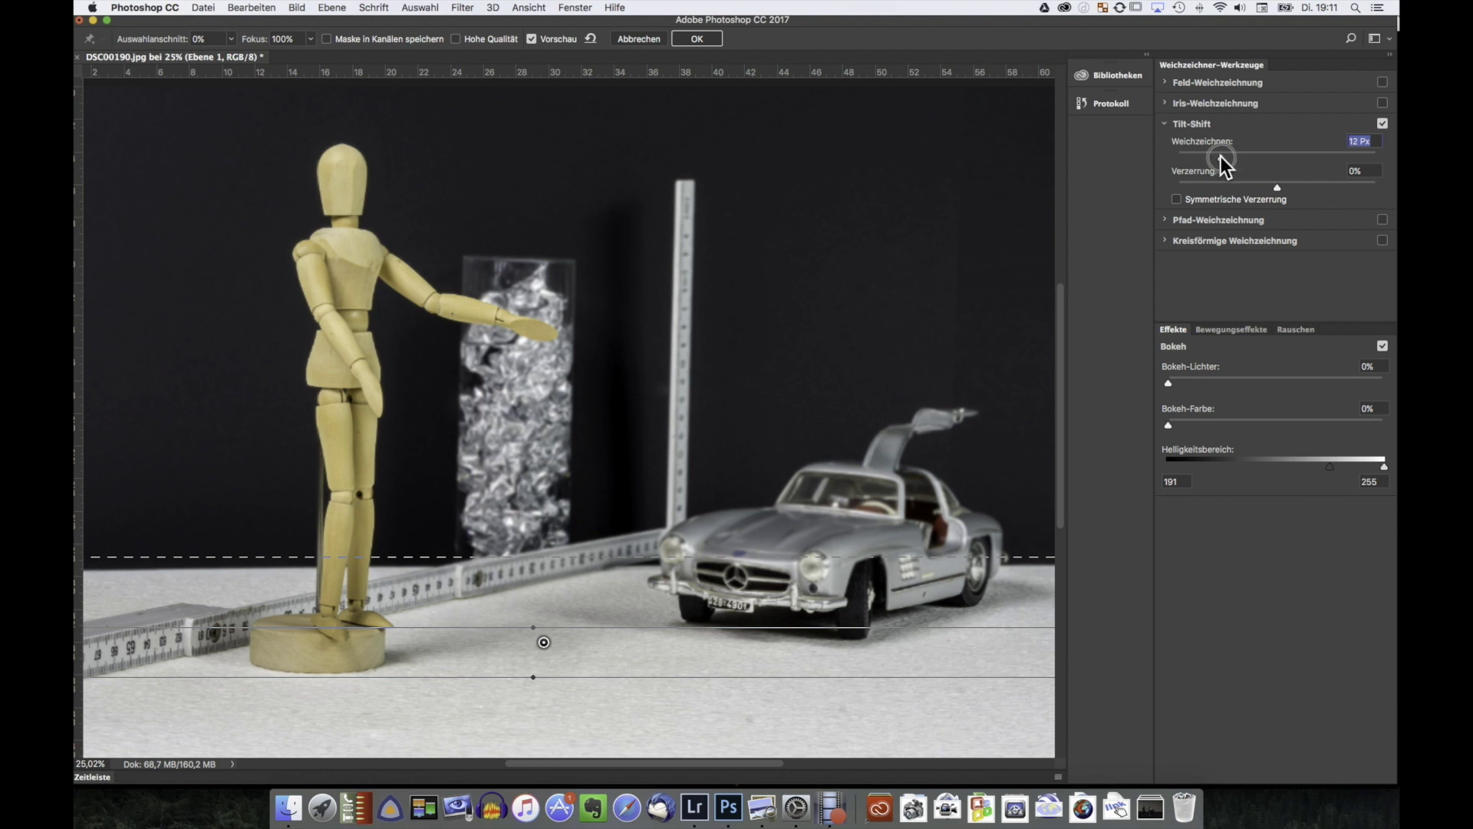
{"action": "left_click_drag", "start_coordinate": [1222, 159], "coordinate": [1226, 159]}
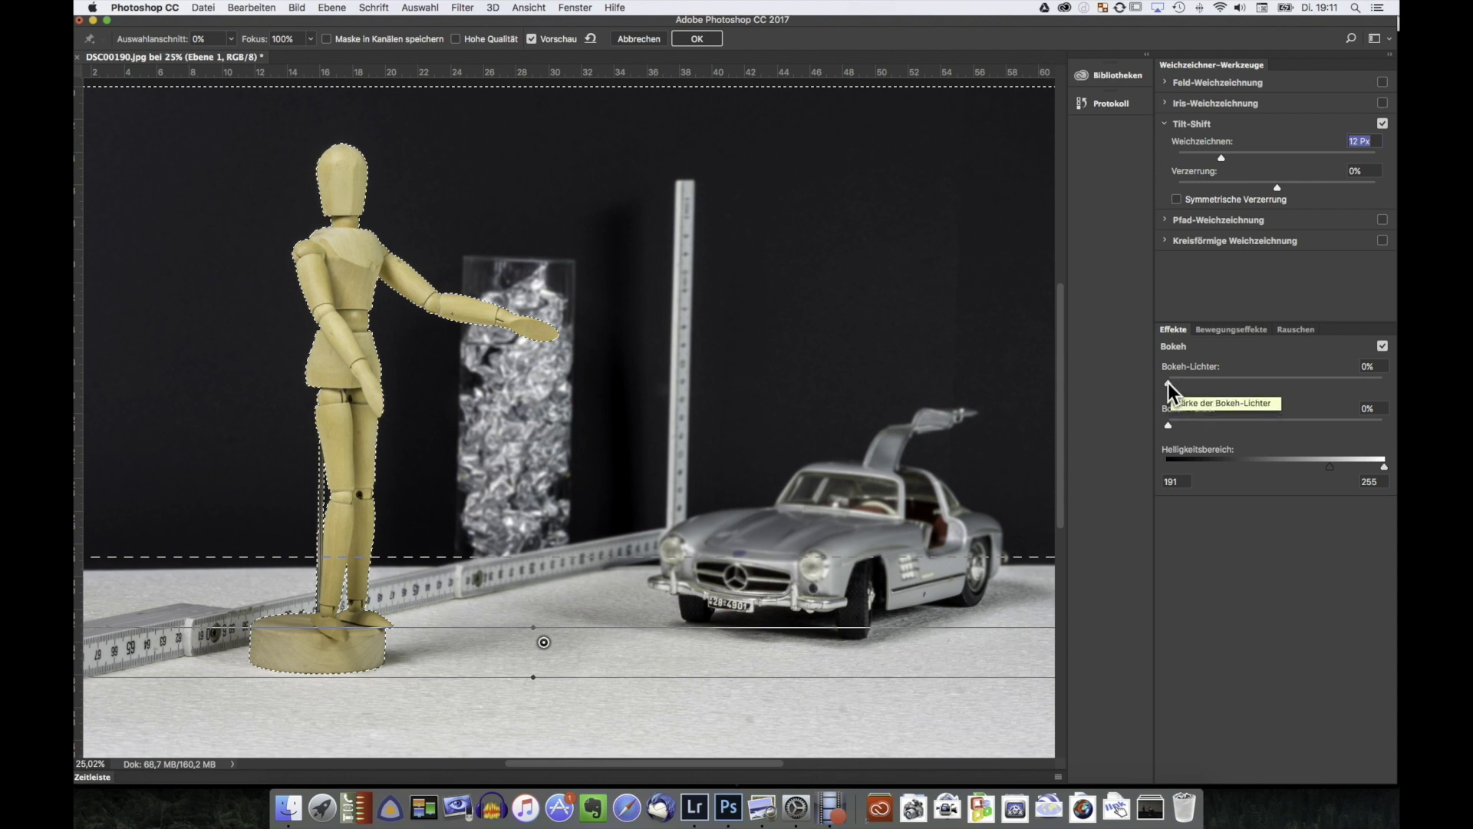
Step: Set bokeh light to about 28% and apply the 12 px Tilt-Shift blur
{"action": "left_click_drag", "start_coordinate": [1167, 383], "coordinate": [1336, 386]}
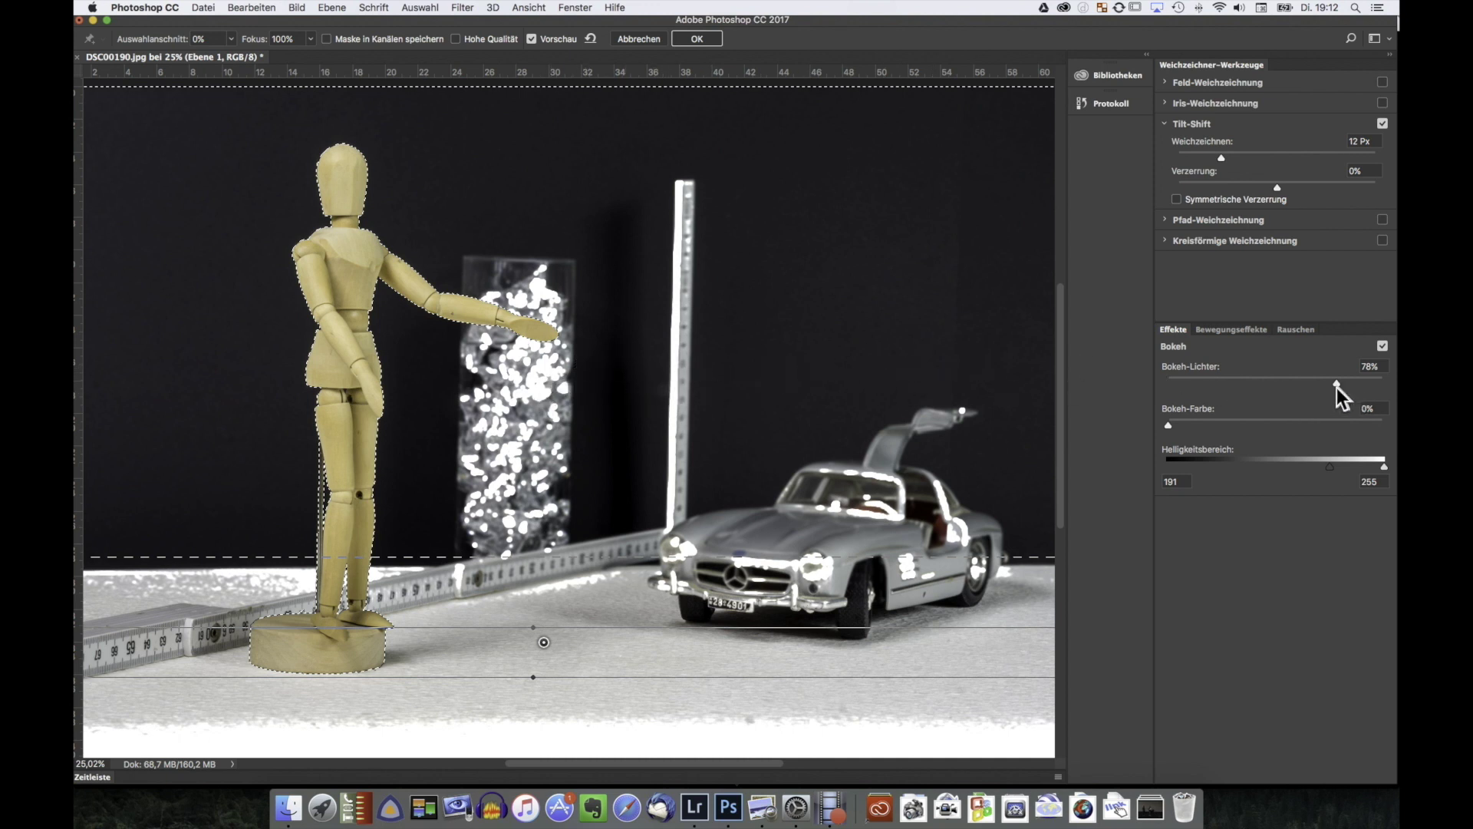
{"action": "left_click_drag", "start_coordinate": [1339, 384], "coordinate": [1240, 385]}
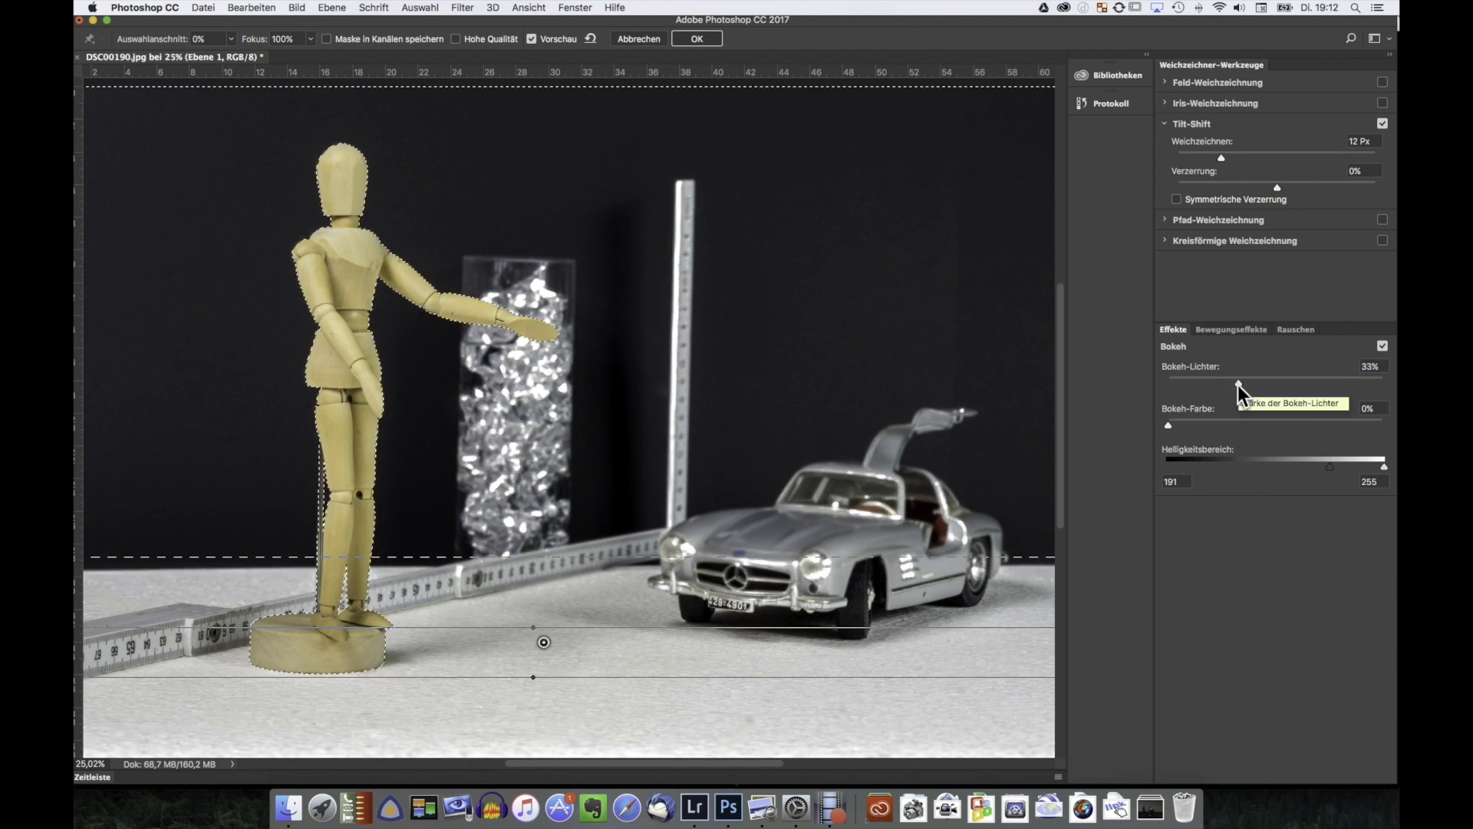
{"action": "left_click_drag", "start_coordinate": [1239, 383], "coordinate": [1227, 382]}
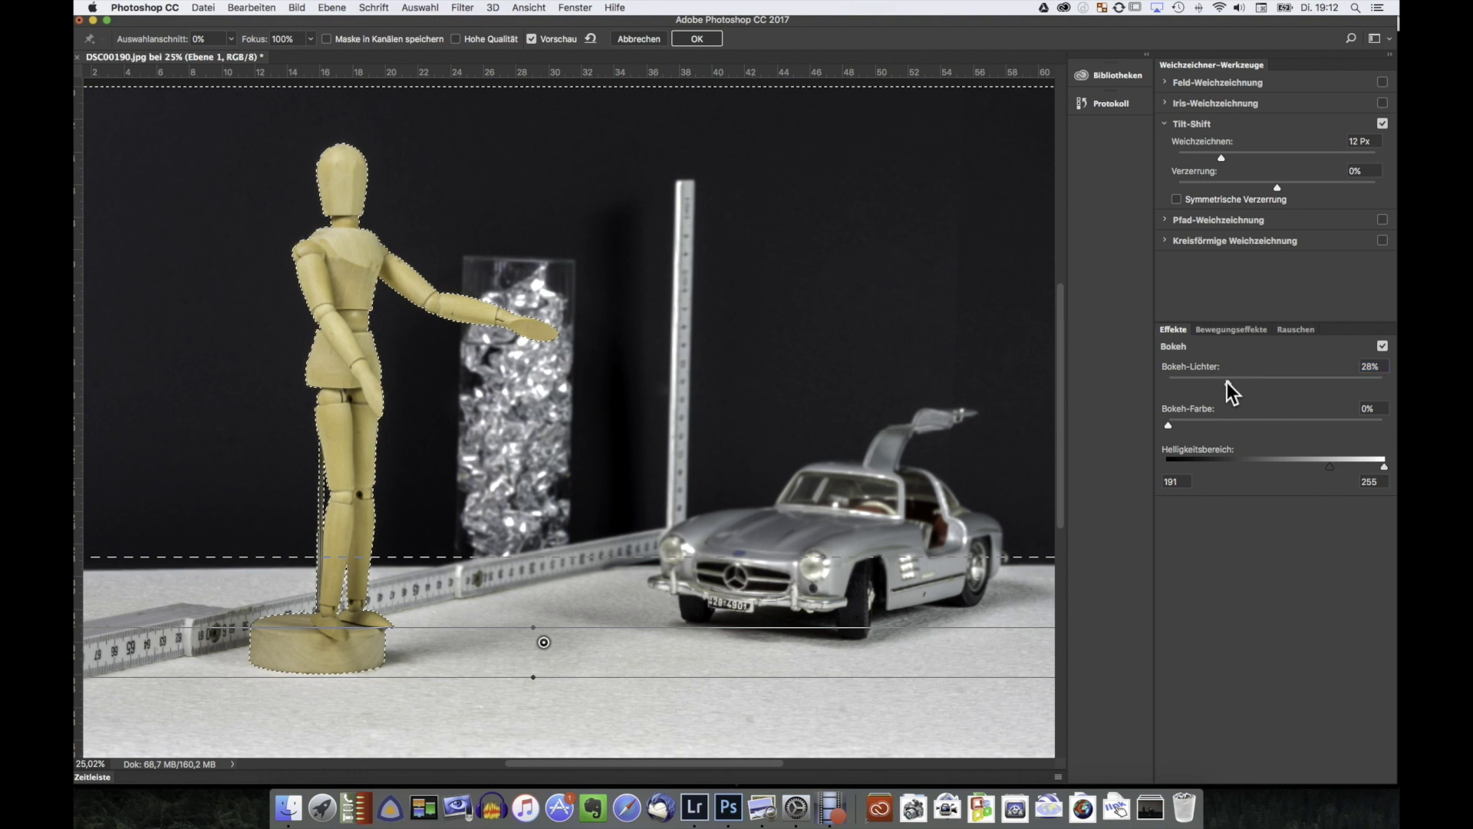
{"action": "left_click", "coordinate": [697, 39]}
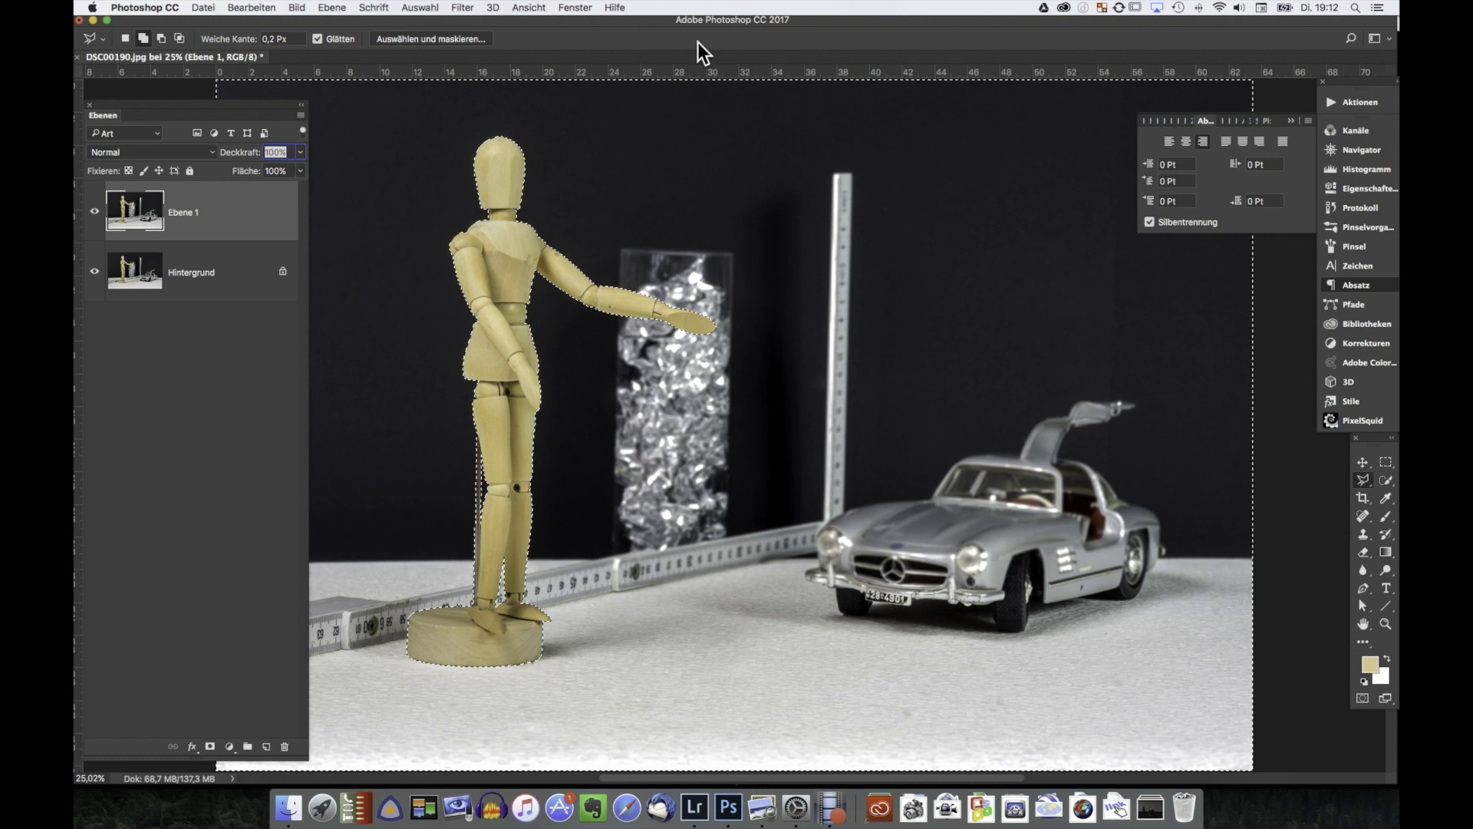
Step: Deselect, save the edit as DSC00190.psd in out, and bring up Lightroom's folder panel
{"action": "key", "text": "super+d"}
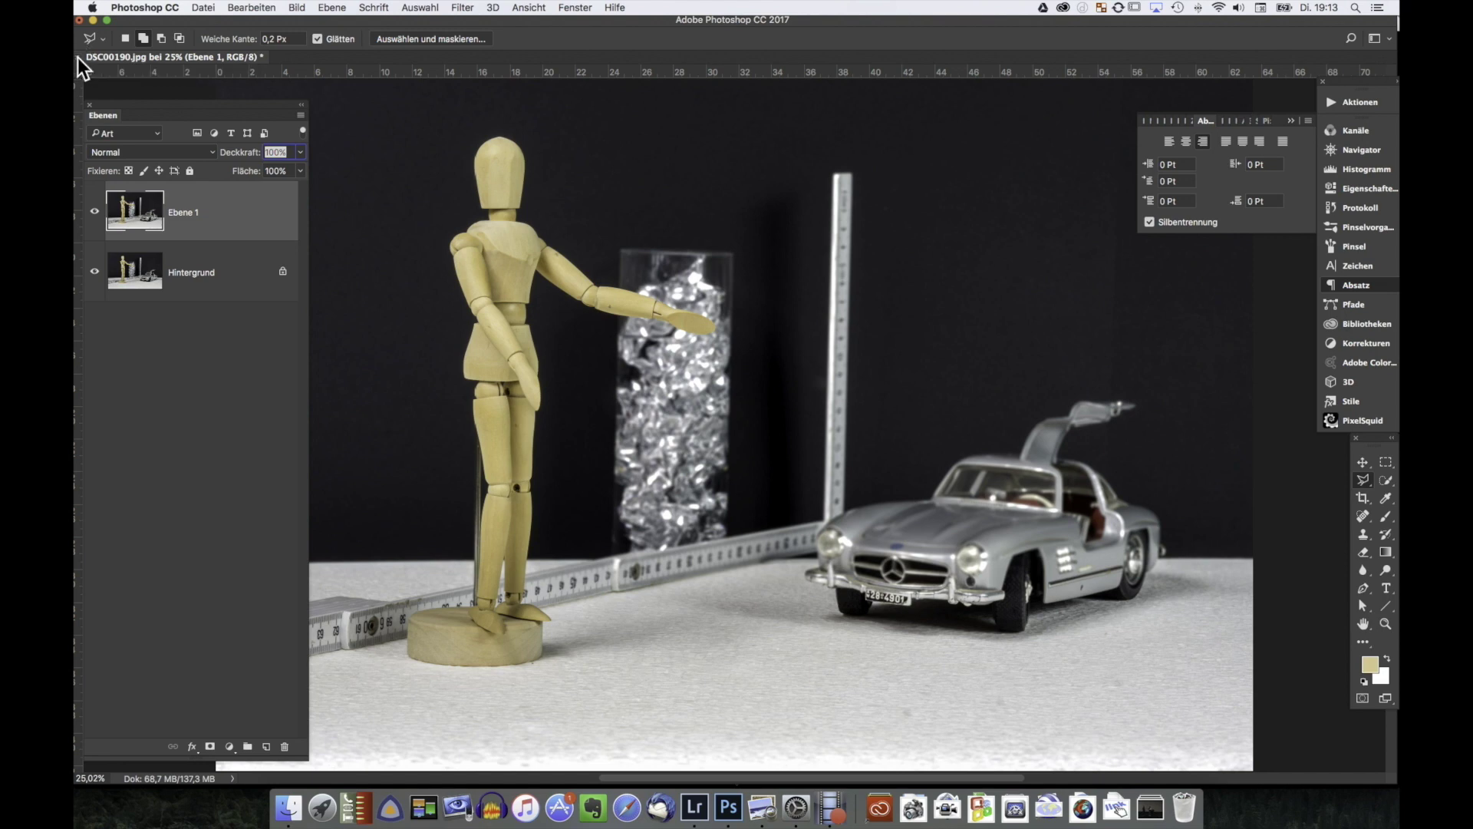
{"action": "left_click", "coordinate": [77, 58]}
{"action": "left_click", "coordinate": [865, 268]}
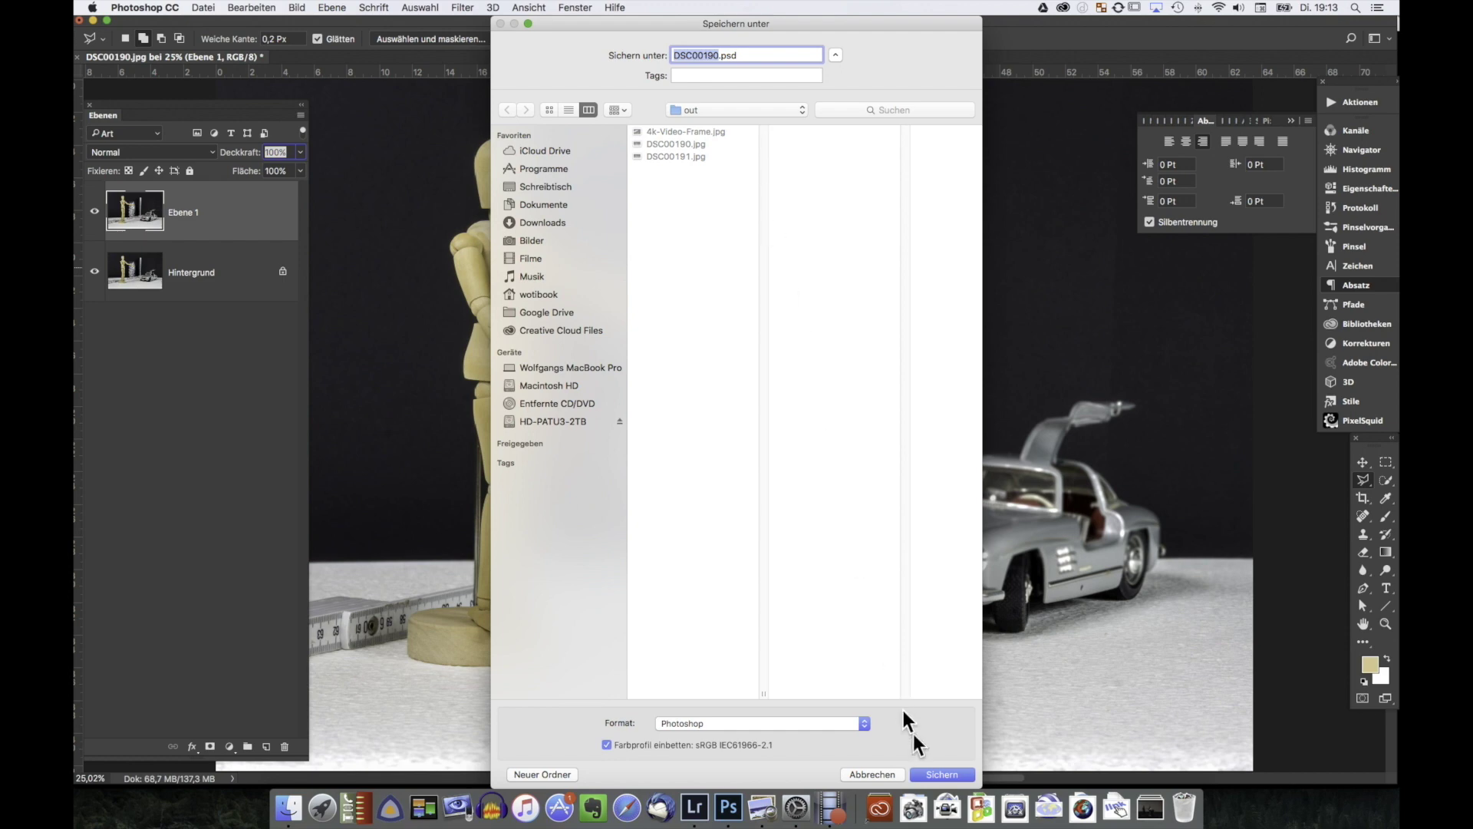
{"action": "left_click", "coordinate": [944, 775]}
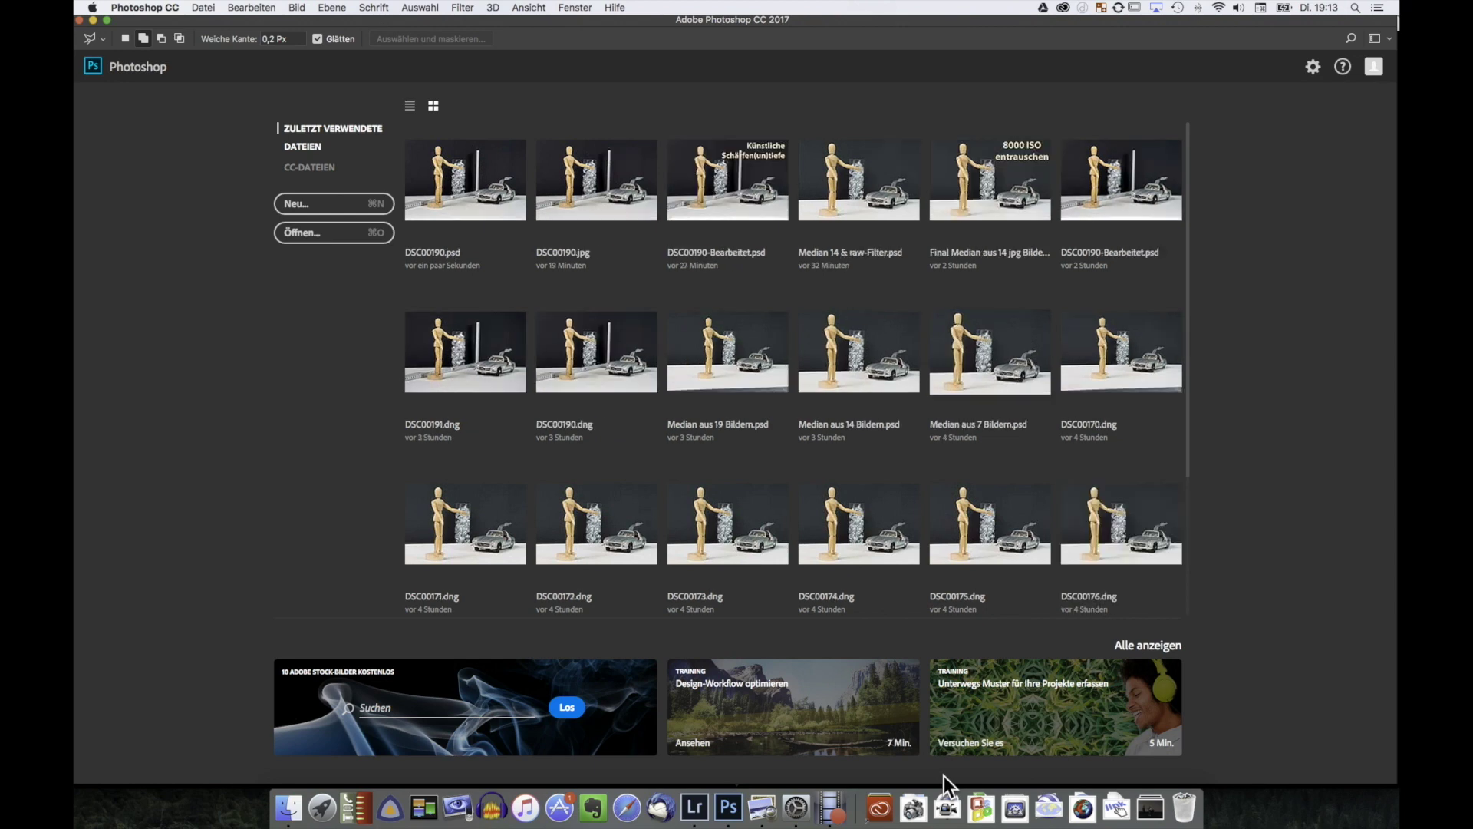
{"action": "left_click", "coordinate": [699, 809]}
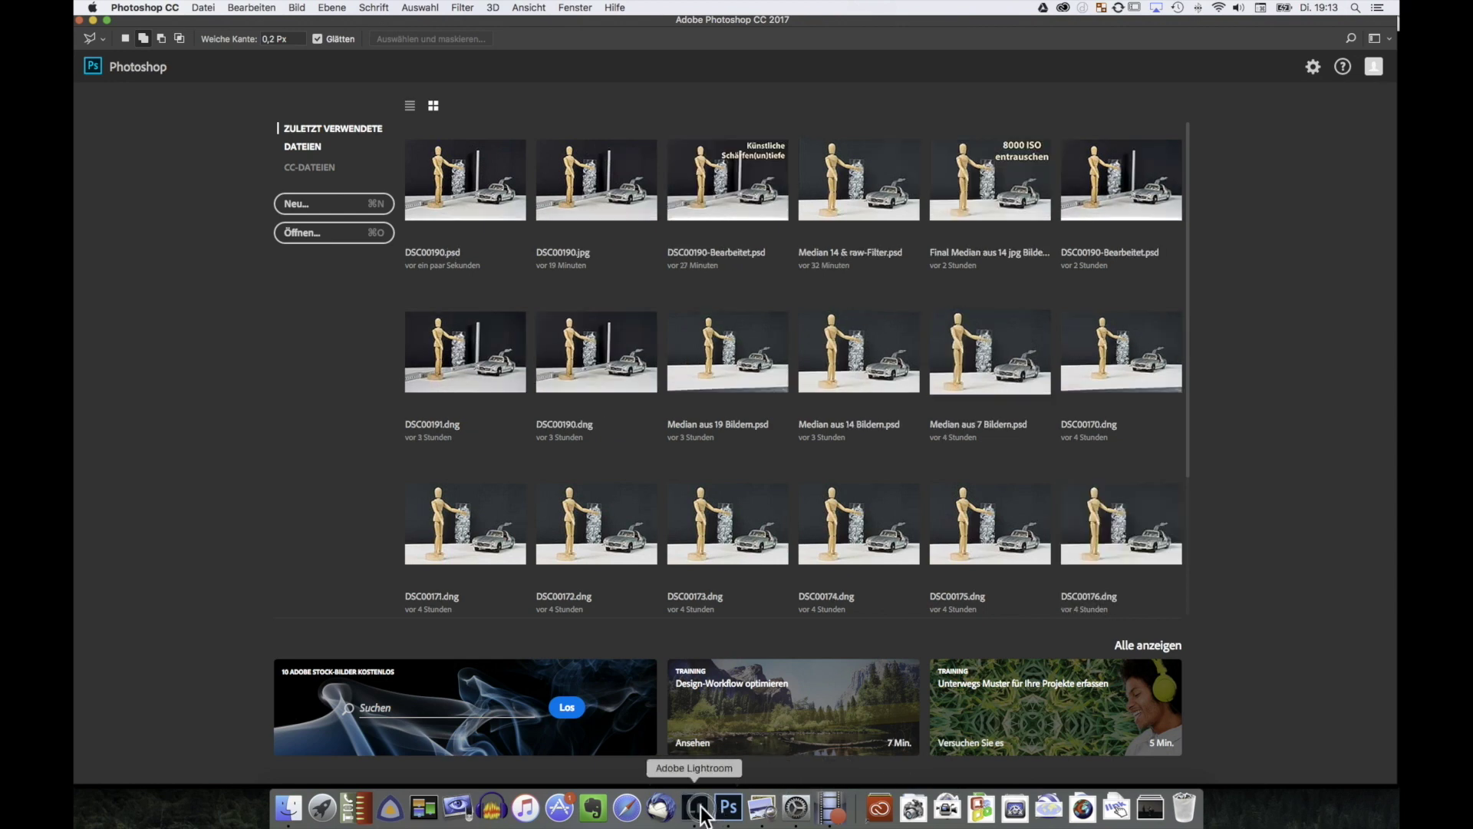
{"action": "key", "text": "F7"}
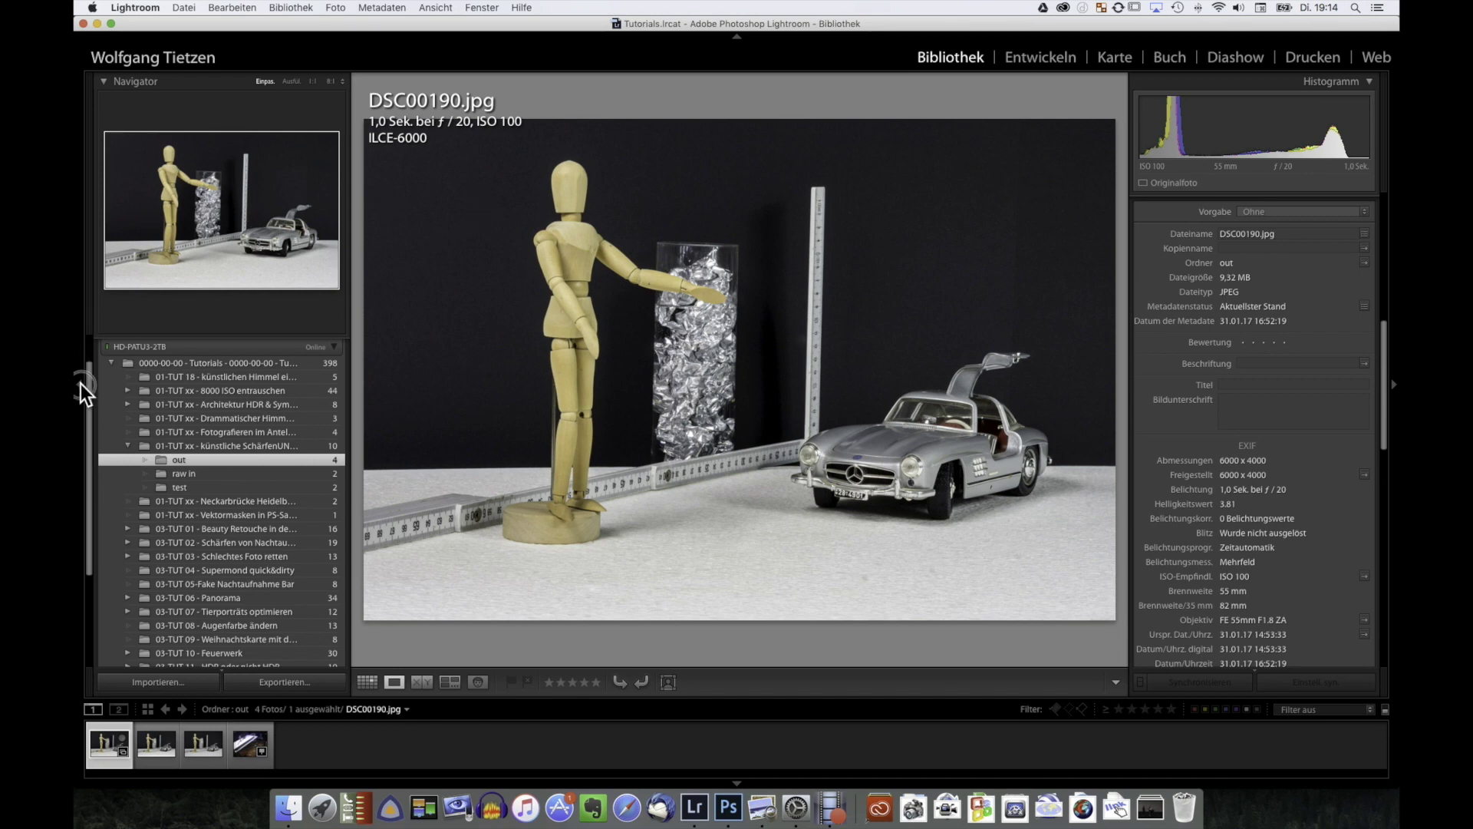
Step: Hide the left panel and flip between DSC00190.psd and the f/1.8 DSC00191.jpg, ending on the PSD
{"action": "key", "text": "F7"}
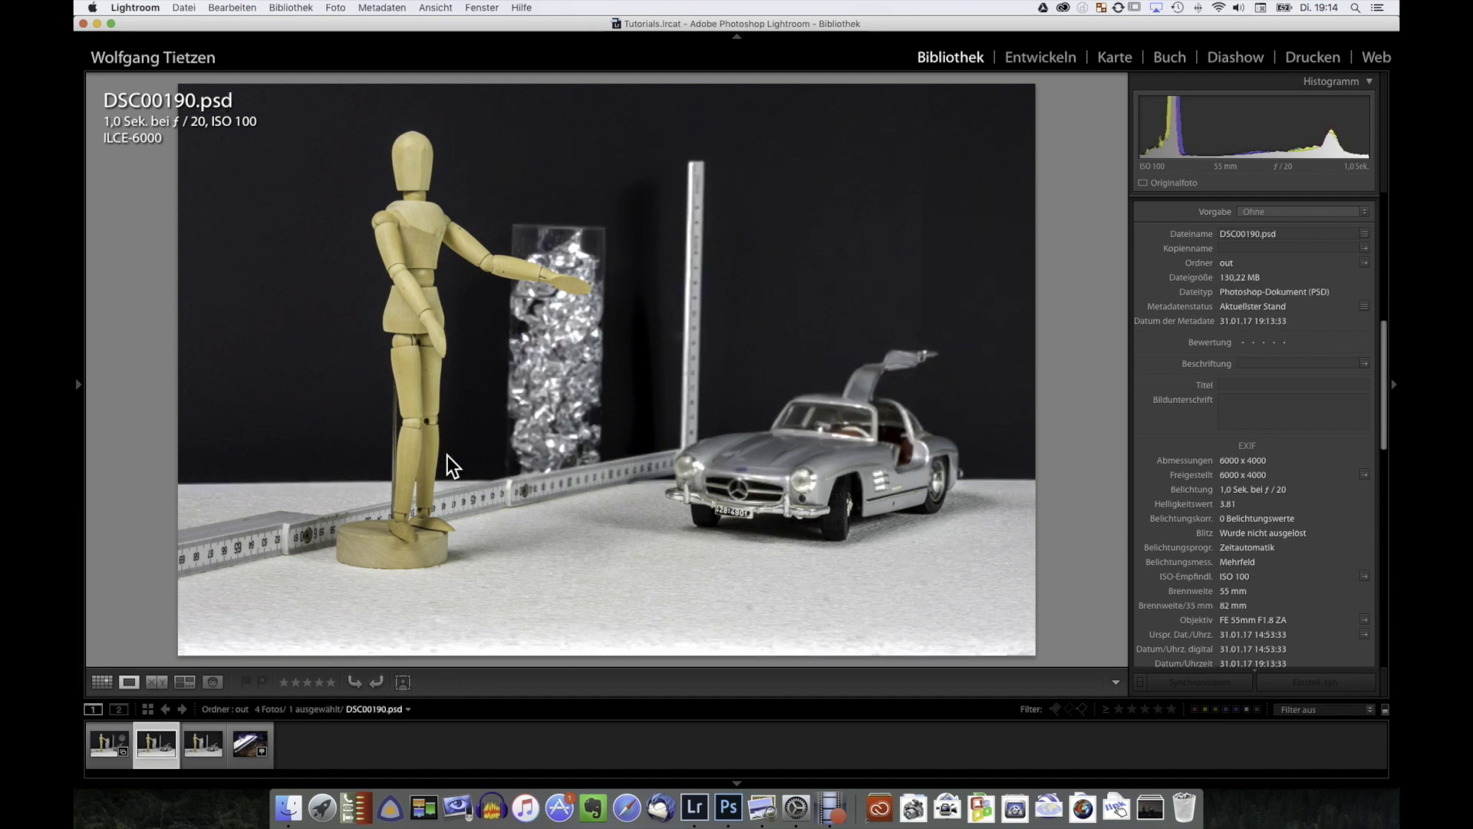
{"action": "key", "text": "Right"}
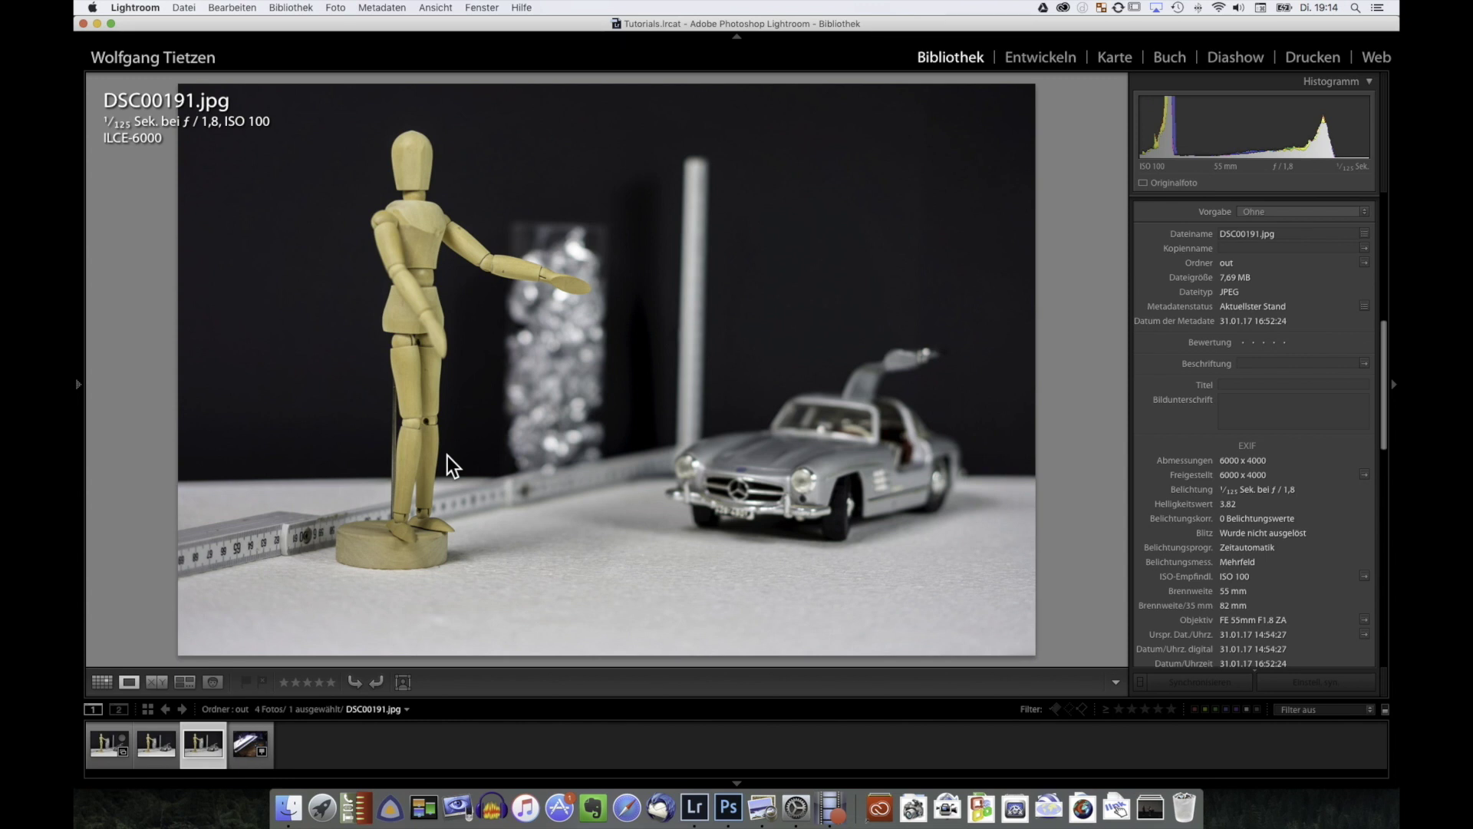
{"action": "key", "text": "Left"}
{"action": "key", "text": "Right"}
{"action": "key", "text": "Left"}
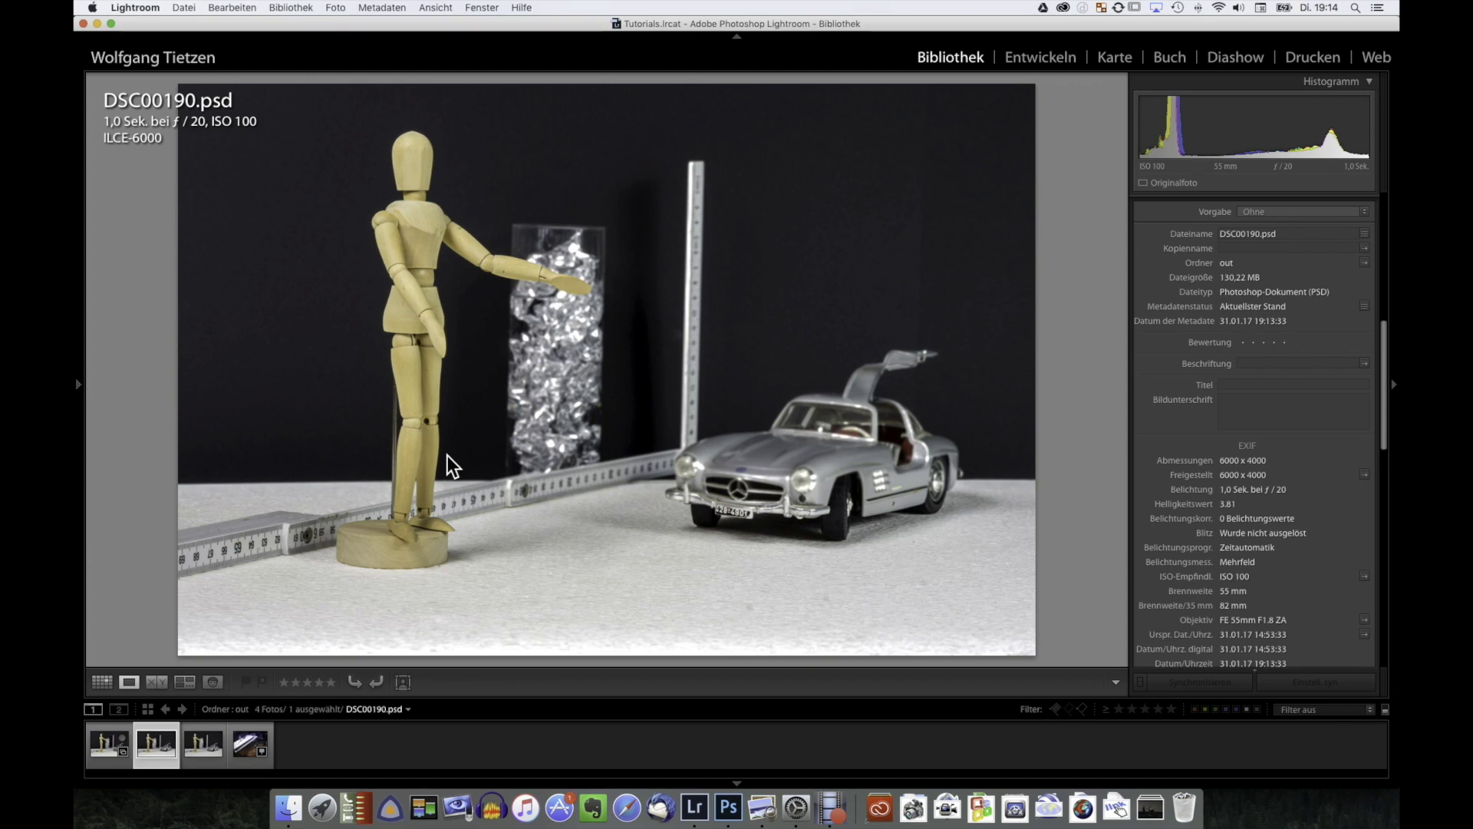
{"action": "key", "text": "Right"}
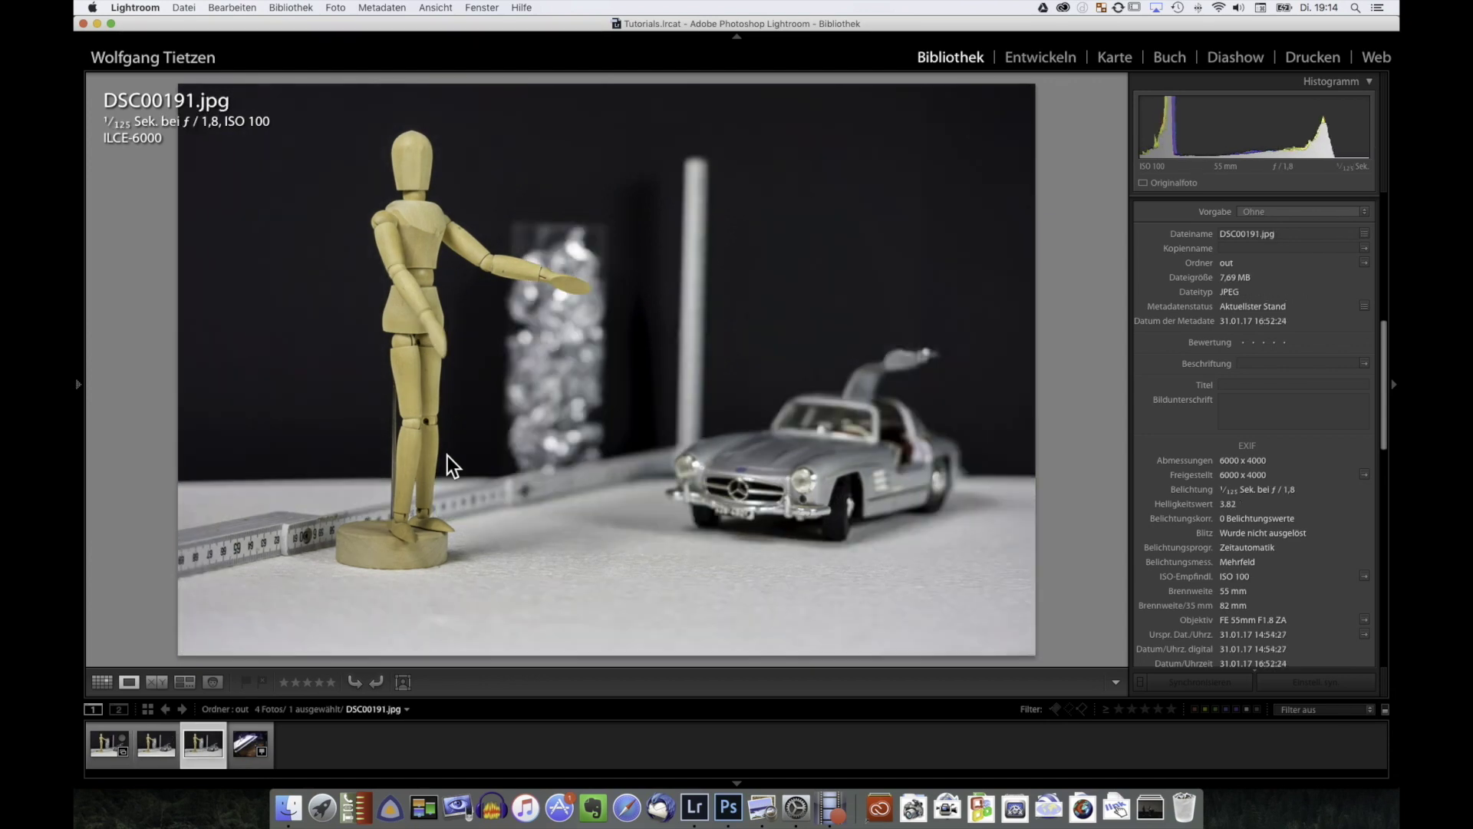
{"action": "key", "text": "Left"}
{"action": "key", "text": "Right"}
{"action": "key", "text": "Left"}
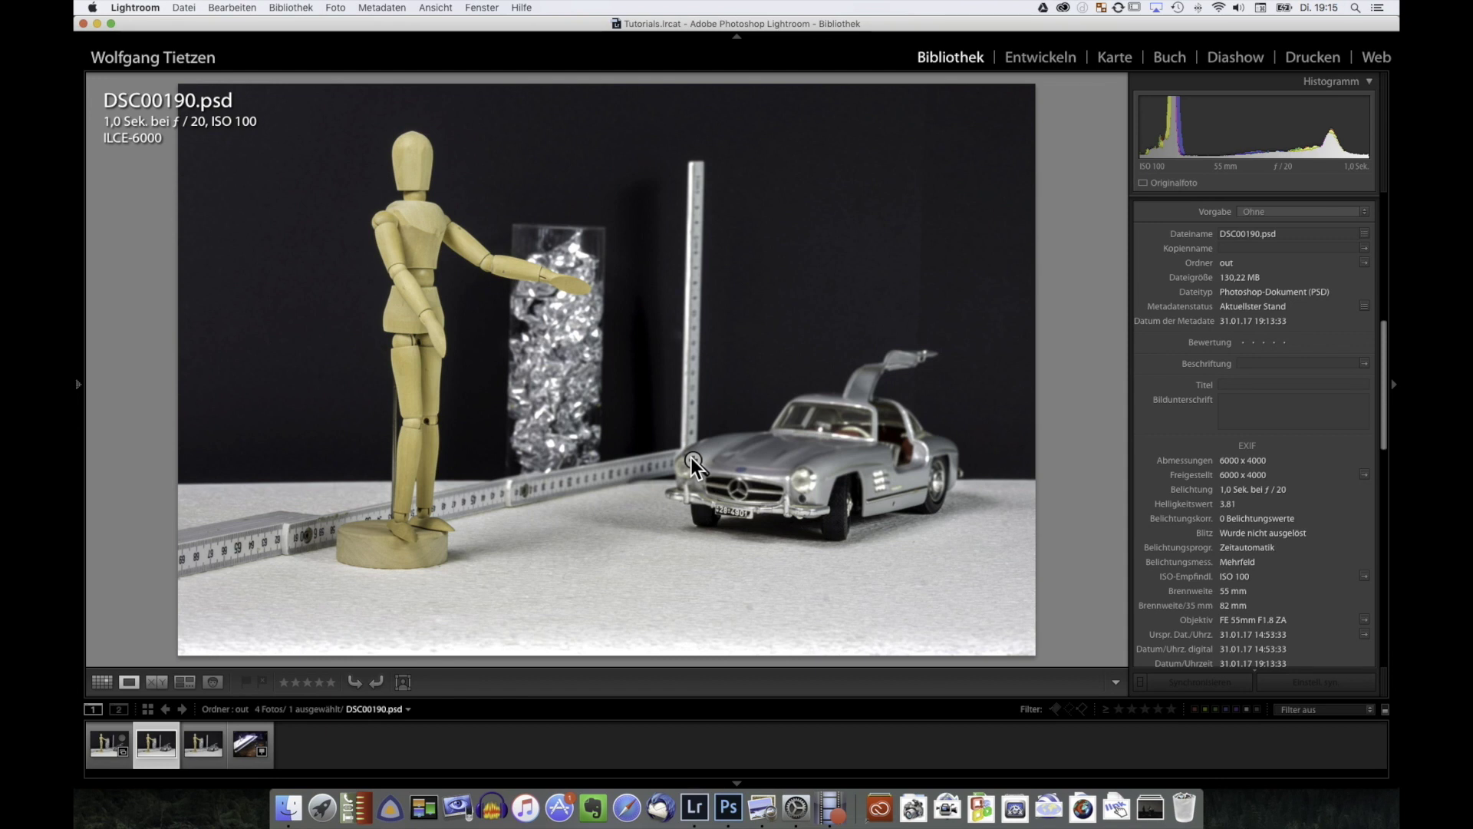
{"action": "left_click", "coordinate": [223, 756]}
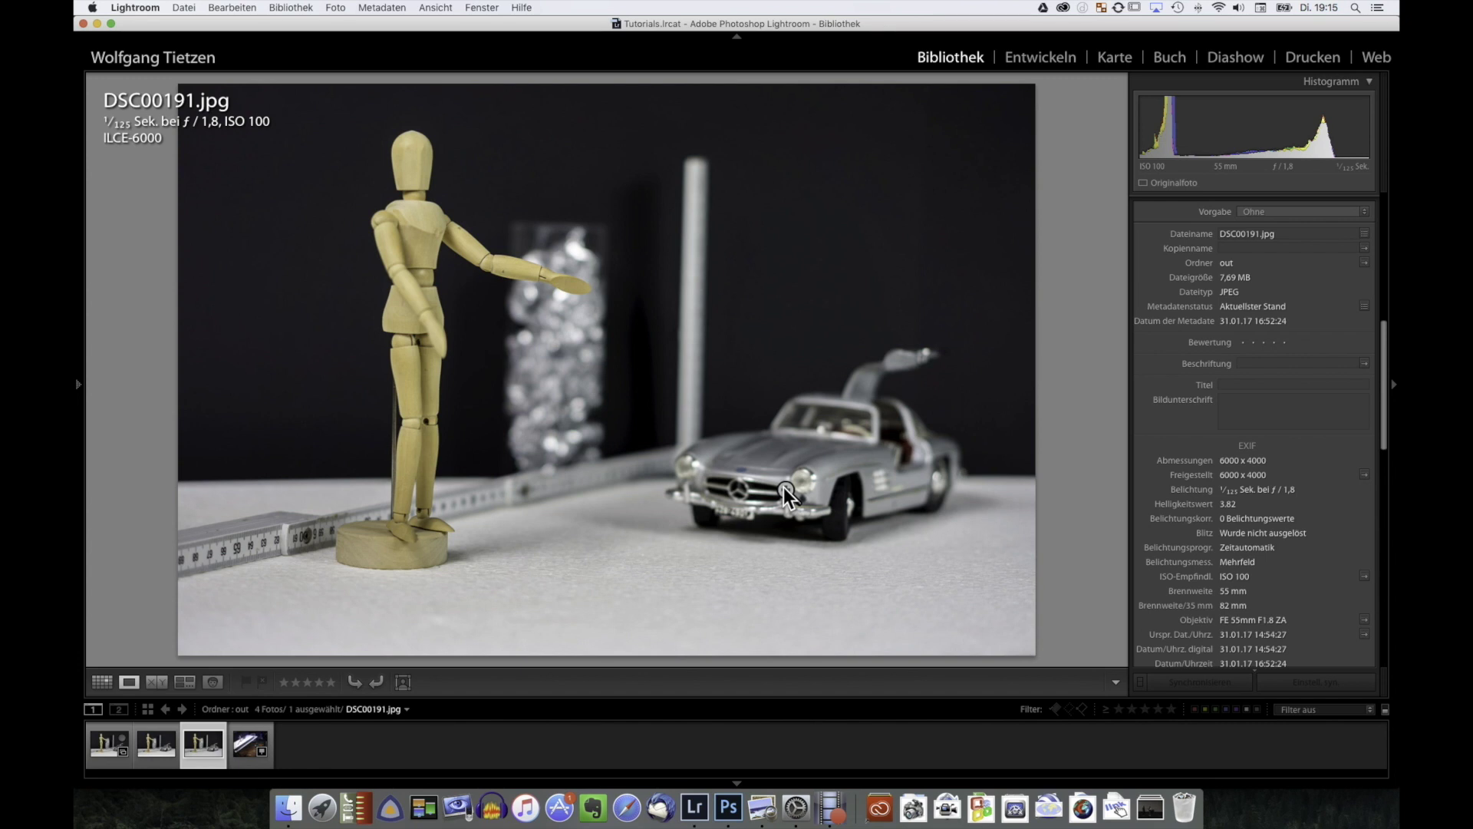
{"action": "left_click", "coordinate": [148, 750]}
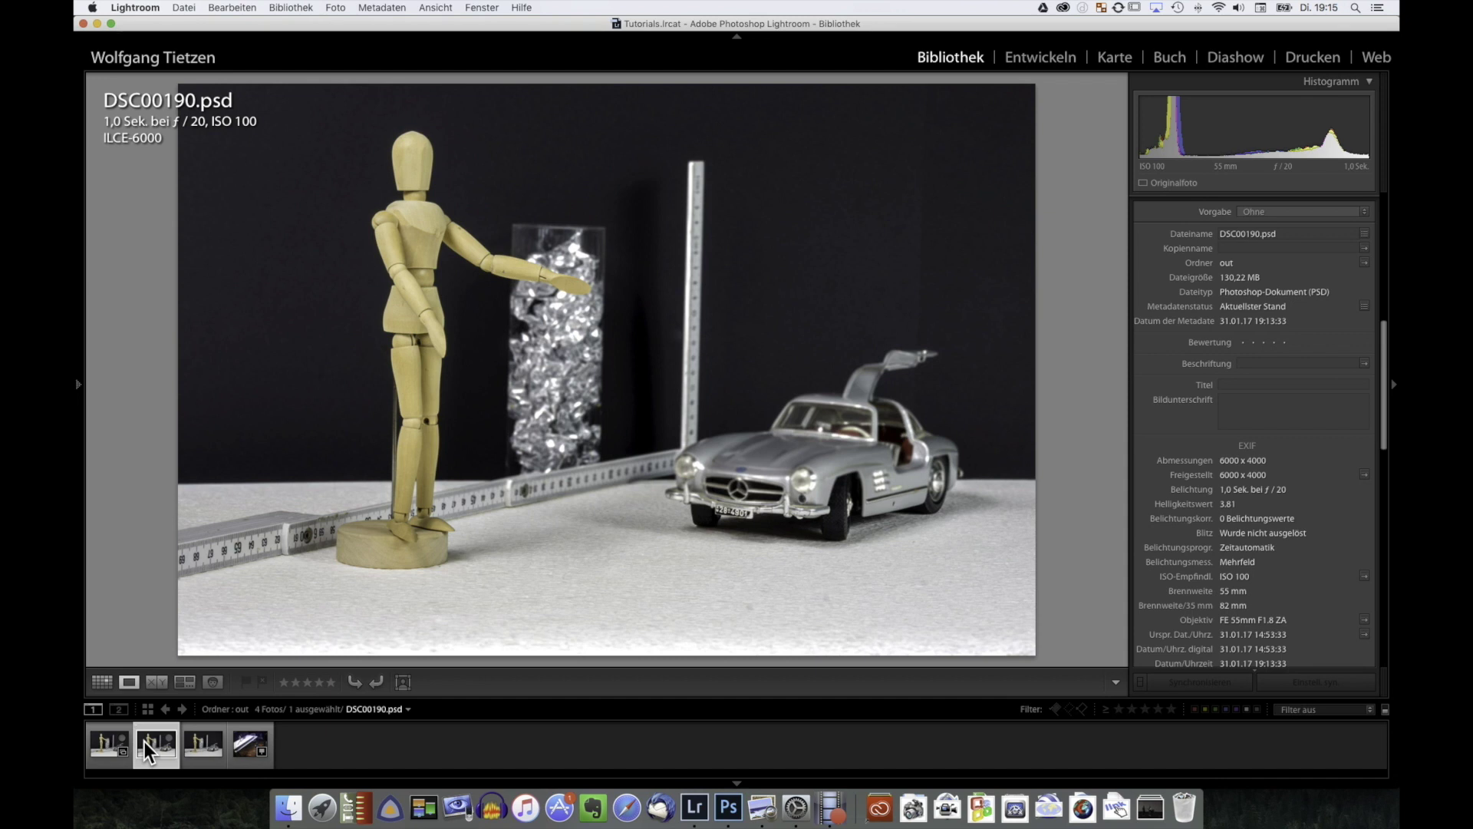